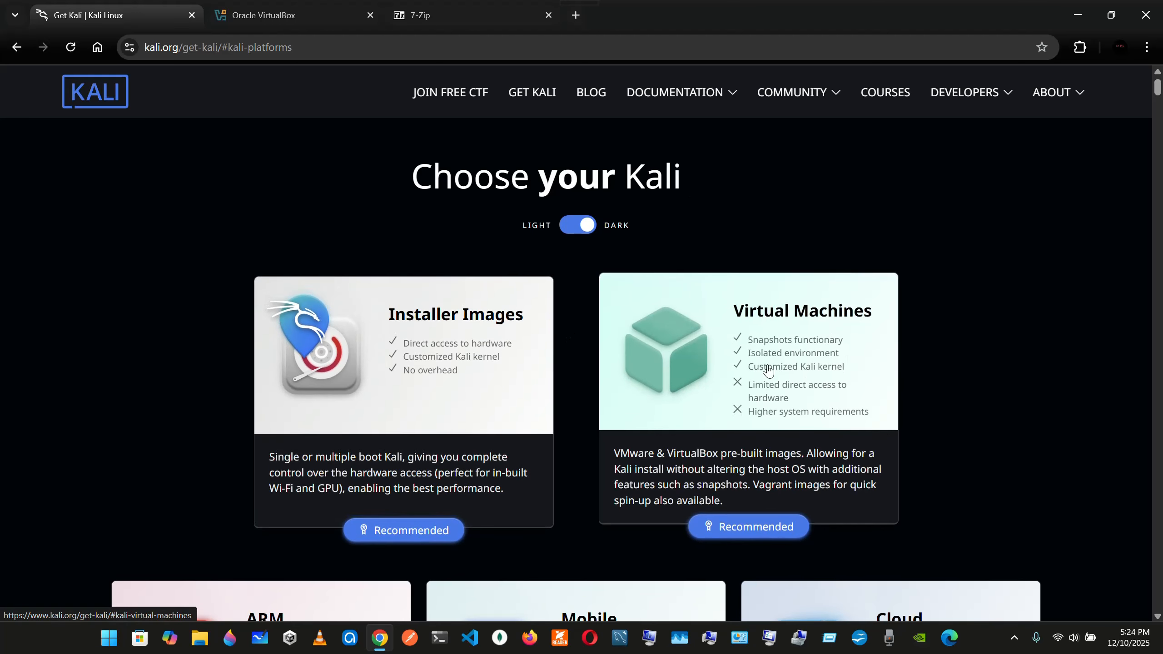
Open the pre-built Virtual Machines section of the Kali download page and view the VirtualBox image card
{"action": "left_click", "coordinate": [739, 359]}
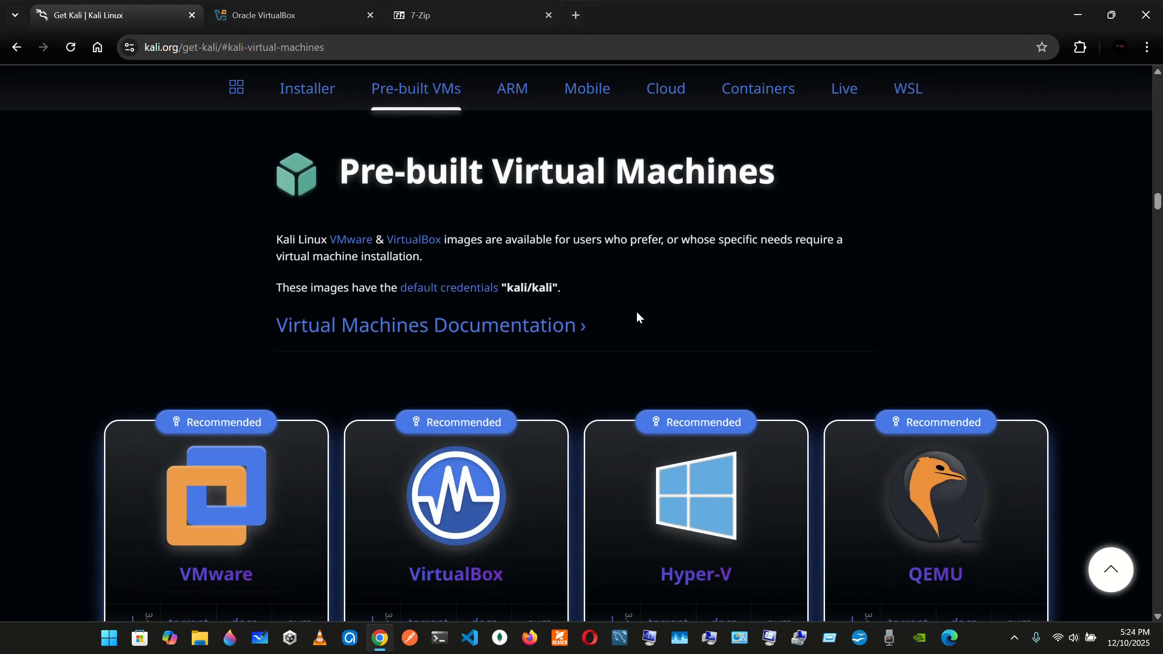
{"action": "scroll", "coordinate": [635, 314], "scroll_direction": "down", "scroll_amount": 2}
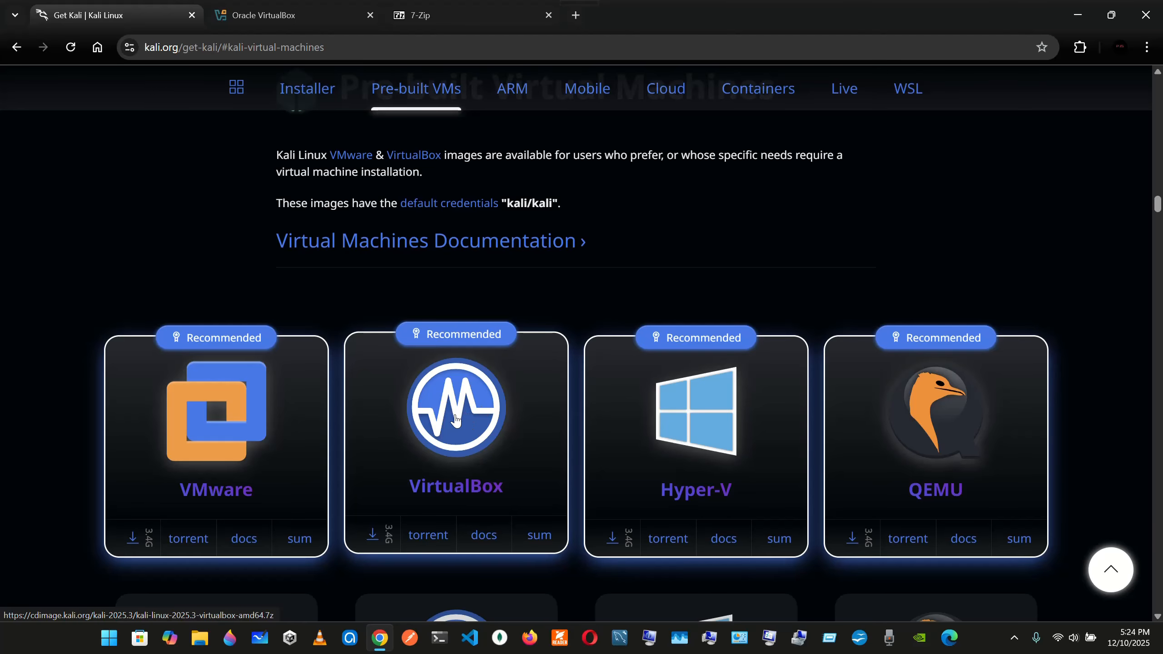
{"action": "scroll", "coordinate": [456, 419], "scroll_direction": "up", "scroll_amount": 1}
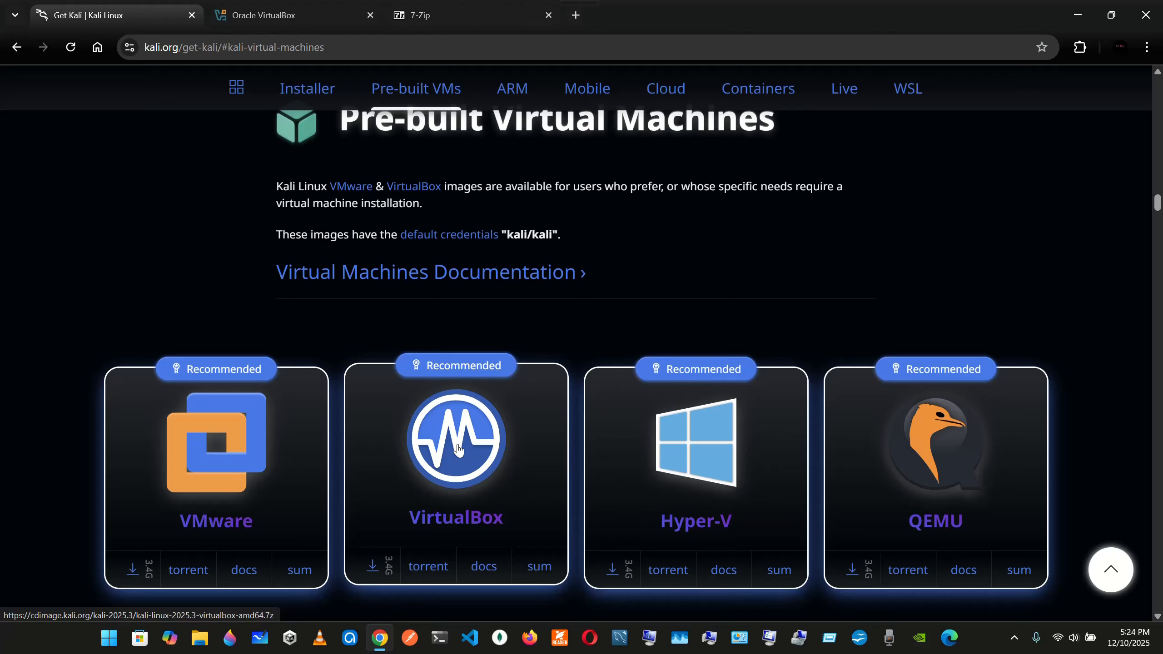
Check the contents of the Downloads folder in File Explorer, and return to the Kali pre-built virtual machines page
{"action": "mouse_move", "coordinate": [379, 639]}
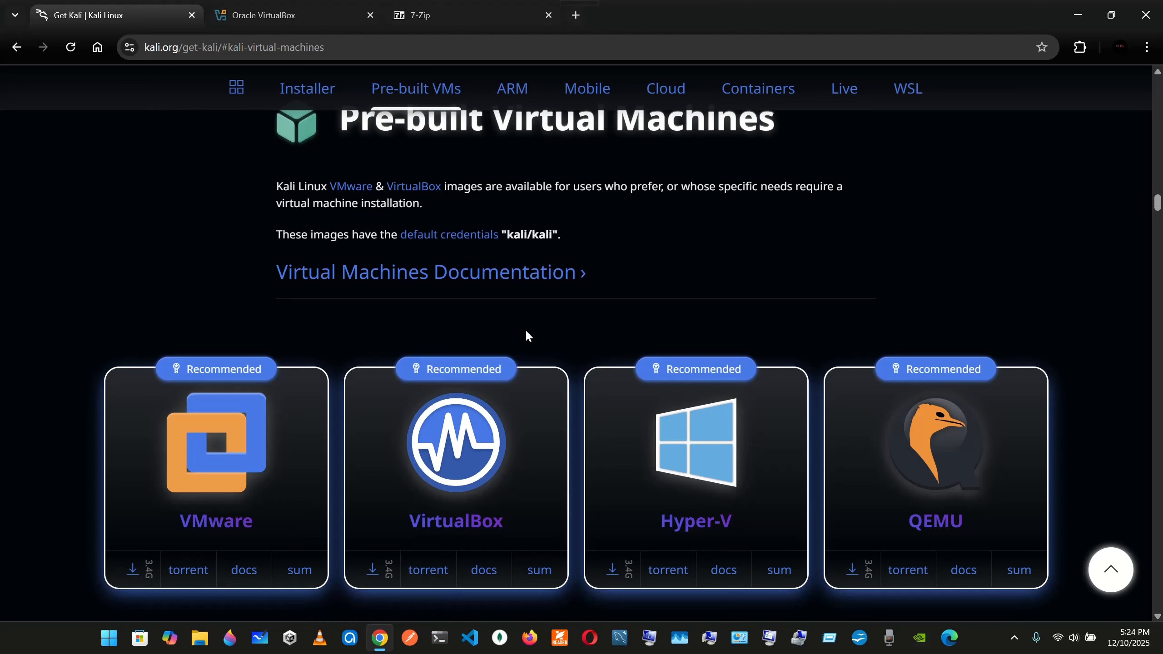
{"action": "left_click", "coordinate": [201, 643]}
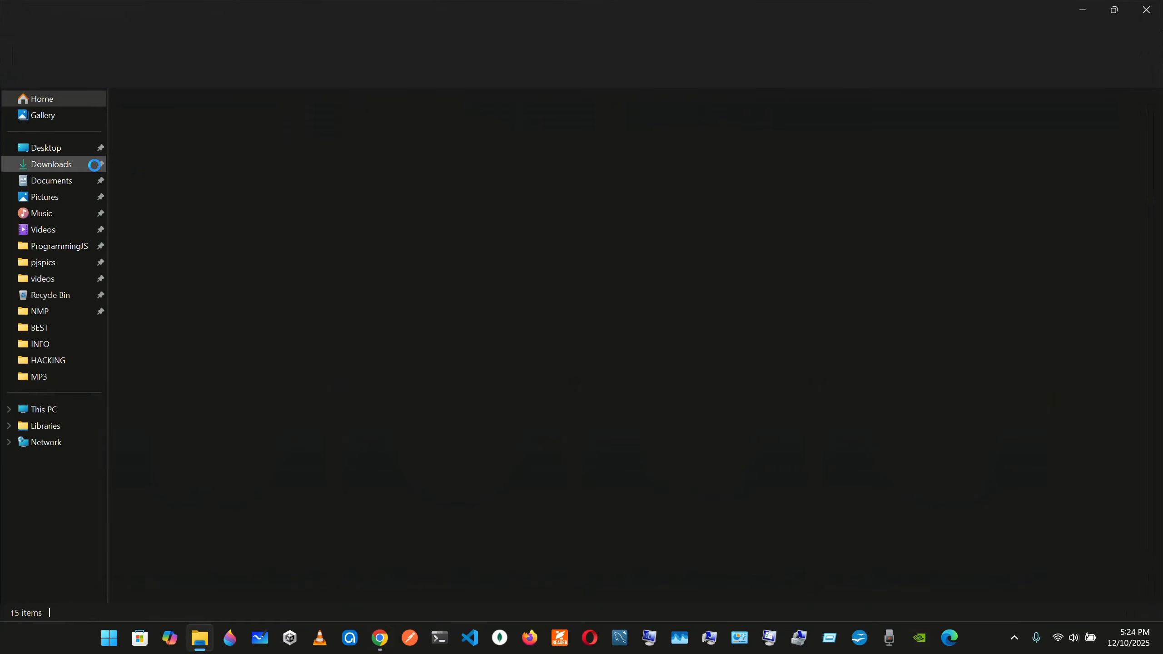
{"action": "left_click", "coordinate": [65, 173]}
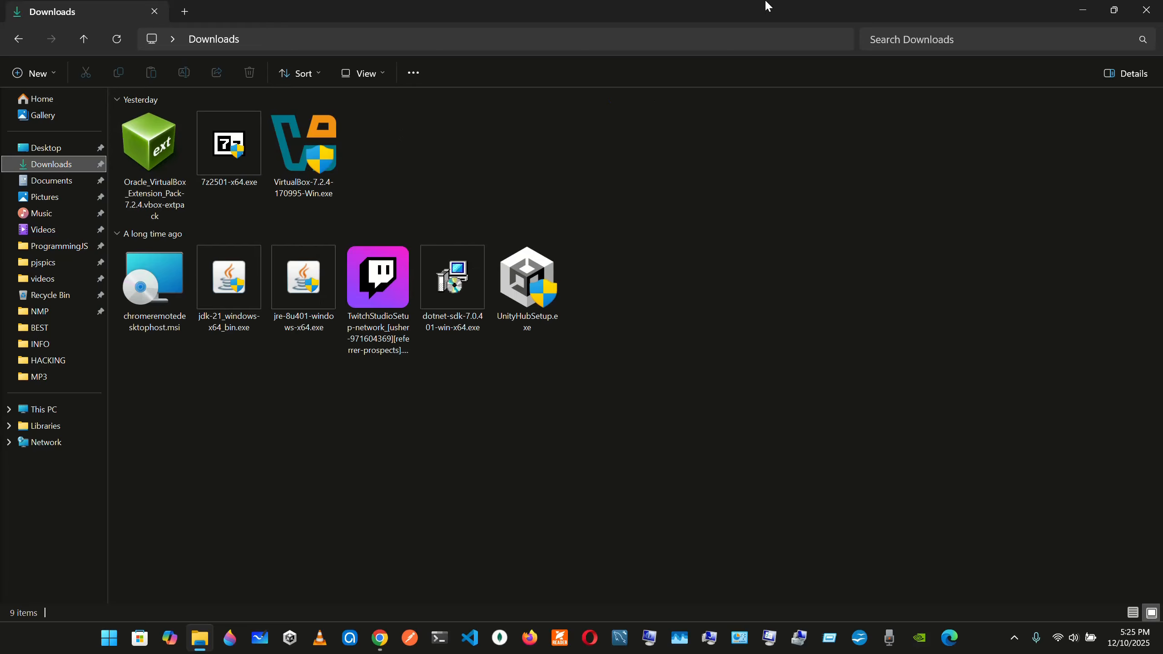
{"action": "left_click", "coordinate": [1081, 10]}
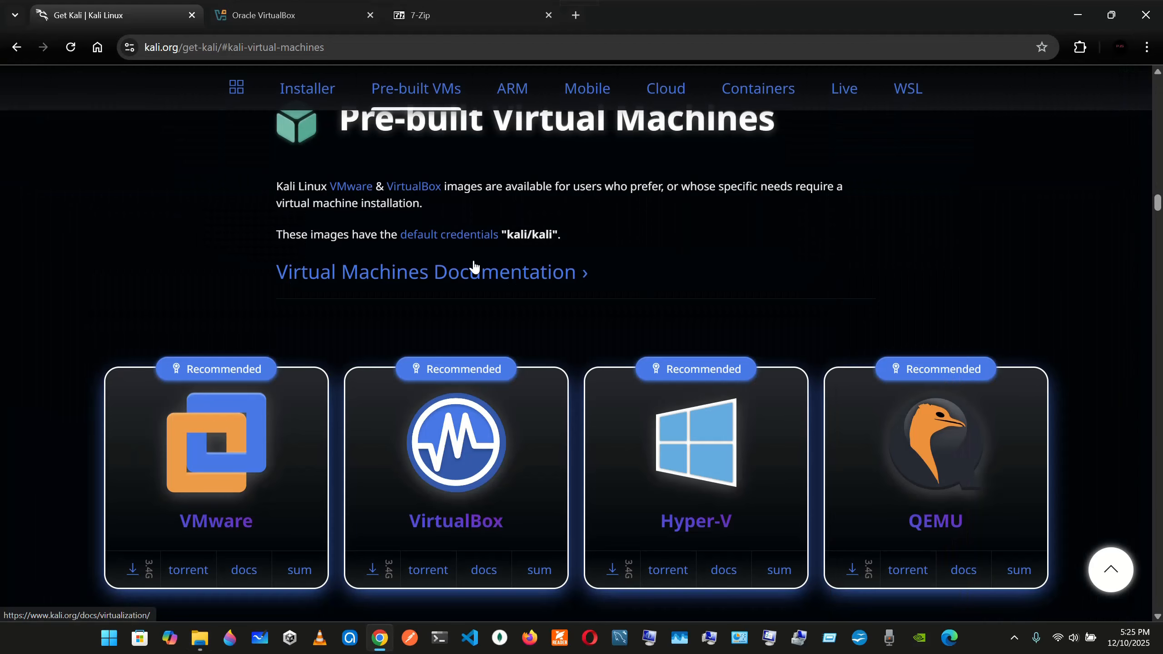
{"action": "scroll", "coordinate": [474, 261], "scroll_direction": "up", "scroll_amount": 1}
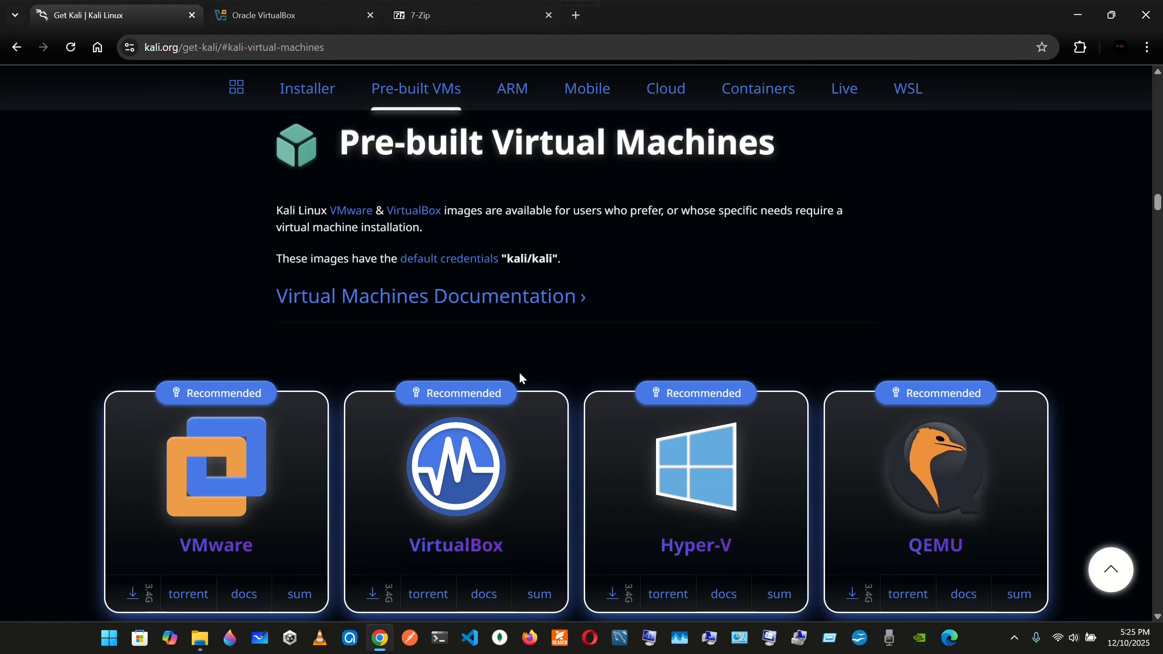
View the VirtualBox website alongside the Kali virtual machines page, ending on the VirtualBox home page
{"action": "left_click", "coordinate": [361, 6]}
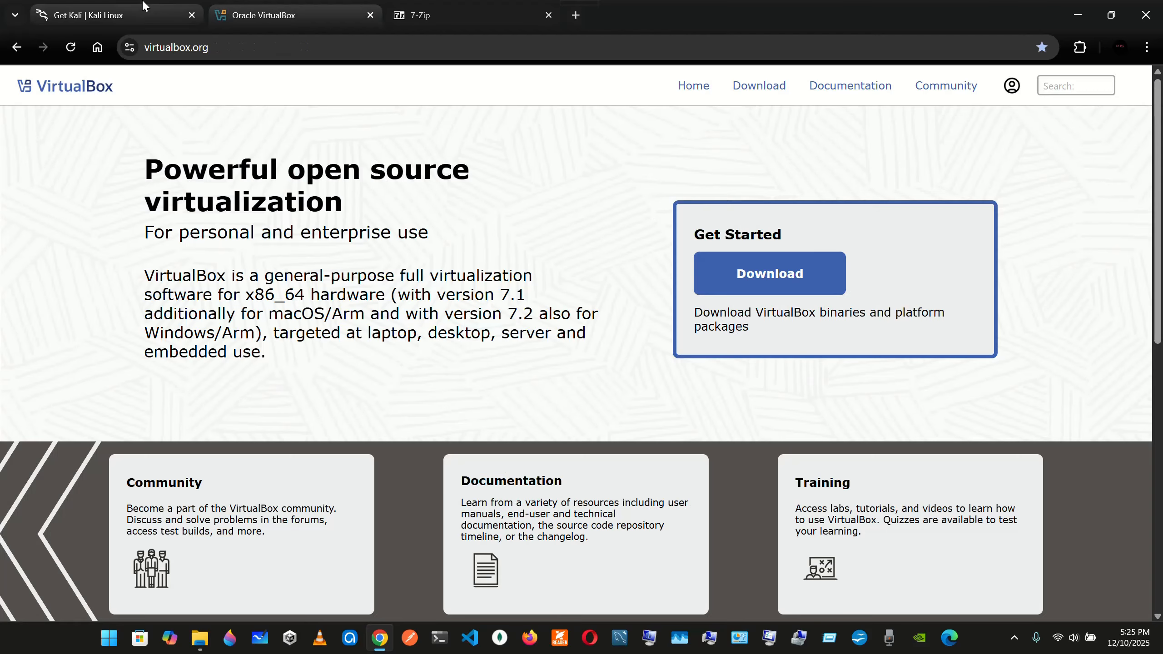
{"action": "left_click", "coordinate": [110, 14]}
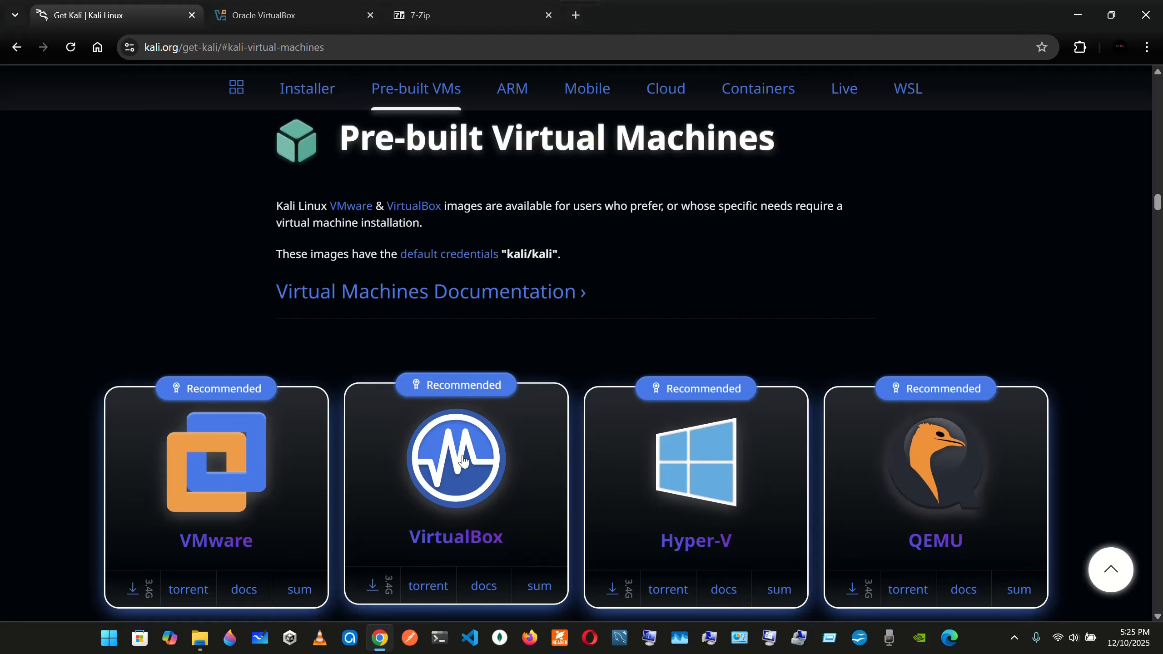
{"action": "left_click", "coordinate": [328, 5]}
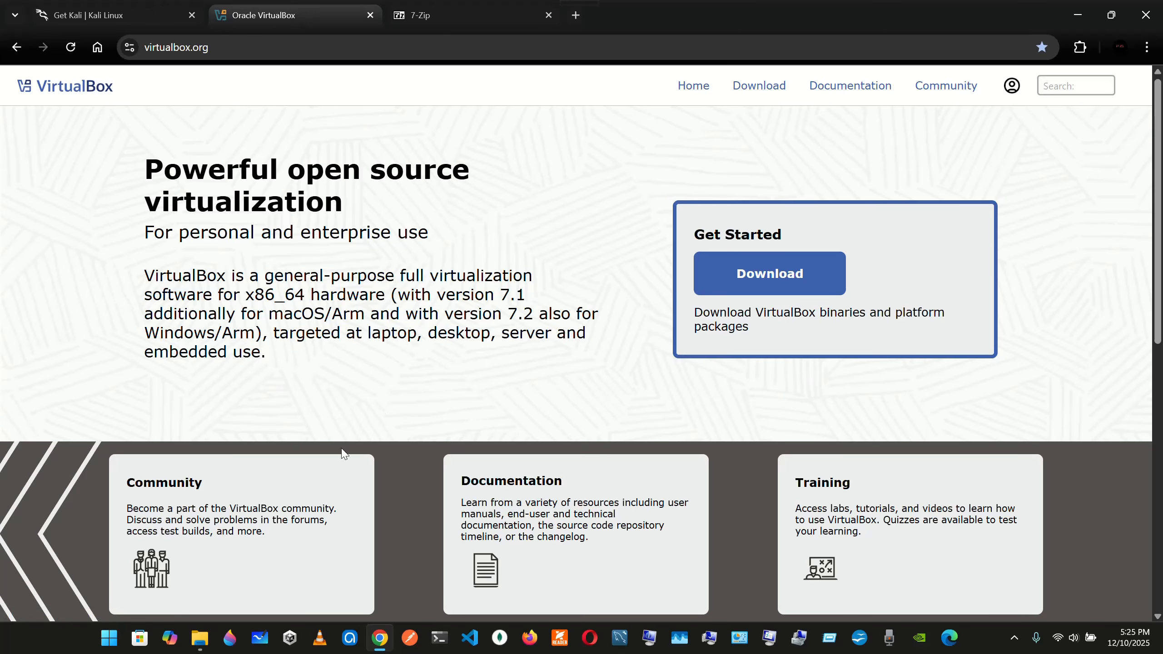
Locate VirtualBox-7.2.4-170995-Win.exe in the Downloads folder, and open the VirtualBox website's download page
{"action": "left_click", "coordinate": [199, 637]}
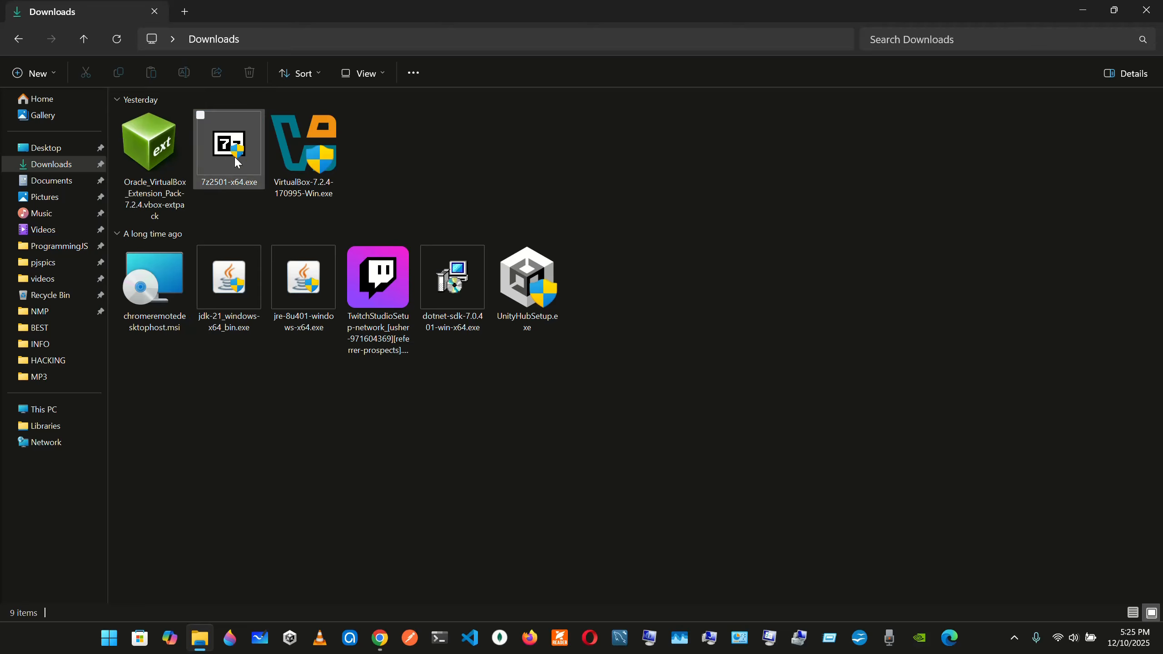
{"action": "left_click", "coordinate": [294, 164]}
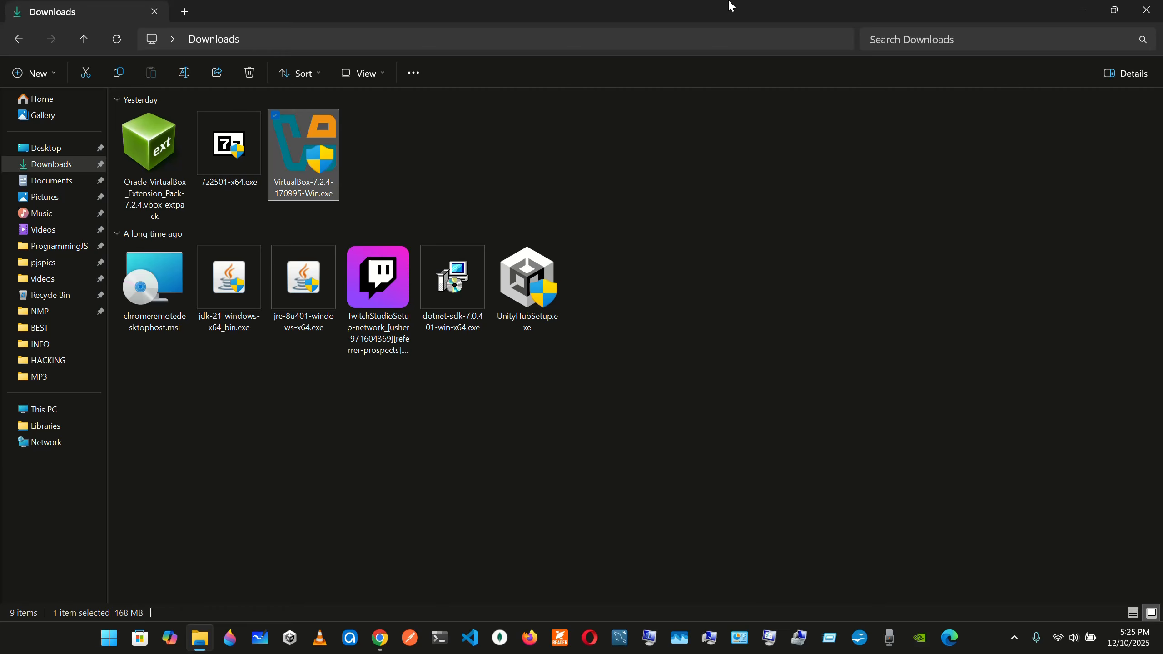
{"action": "left_click", "coordinate": [1077, 7]}
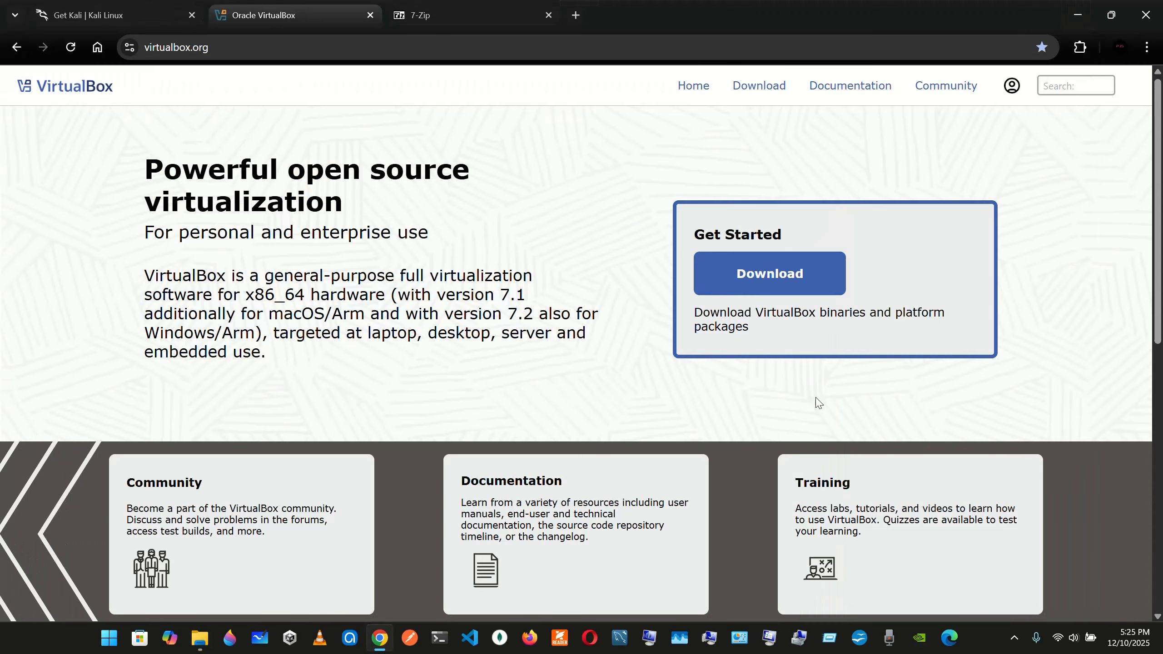
{"action": "left_click", "coordinate": [783, 287]}
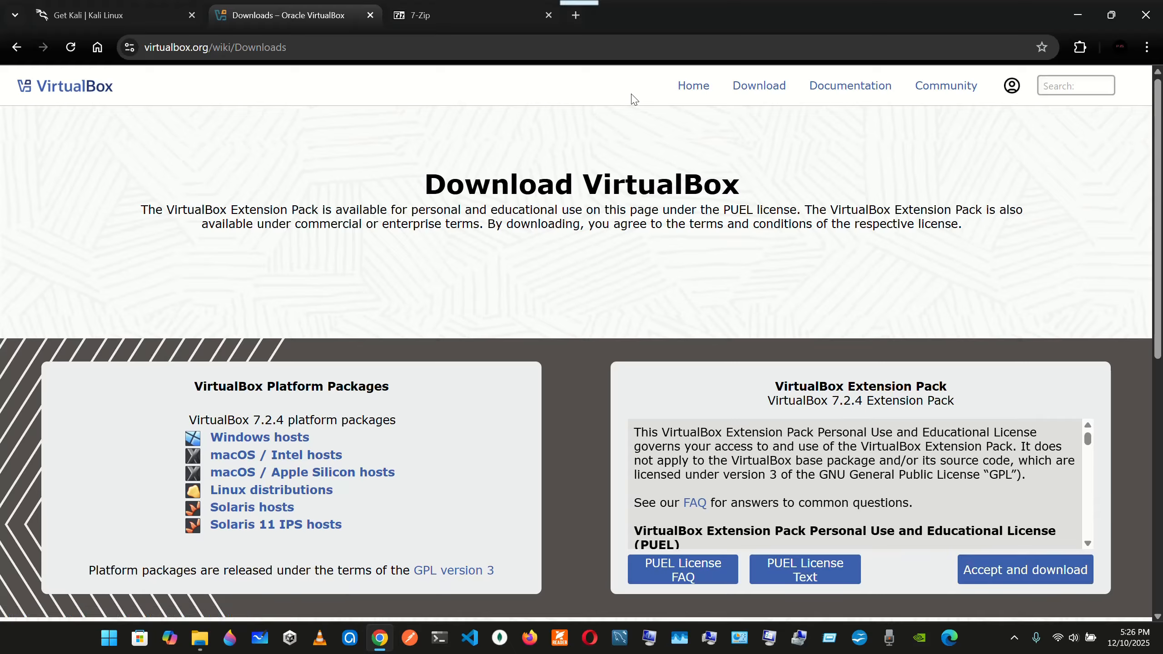
{"action": "left_click", "coordinate": [112, 15]}
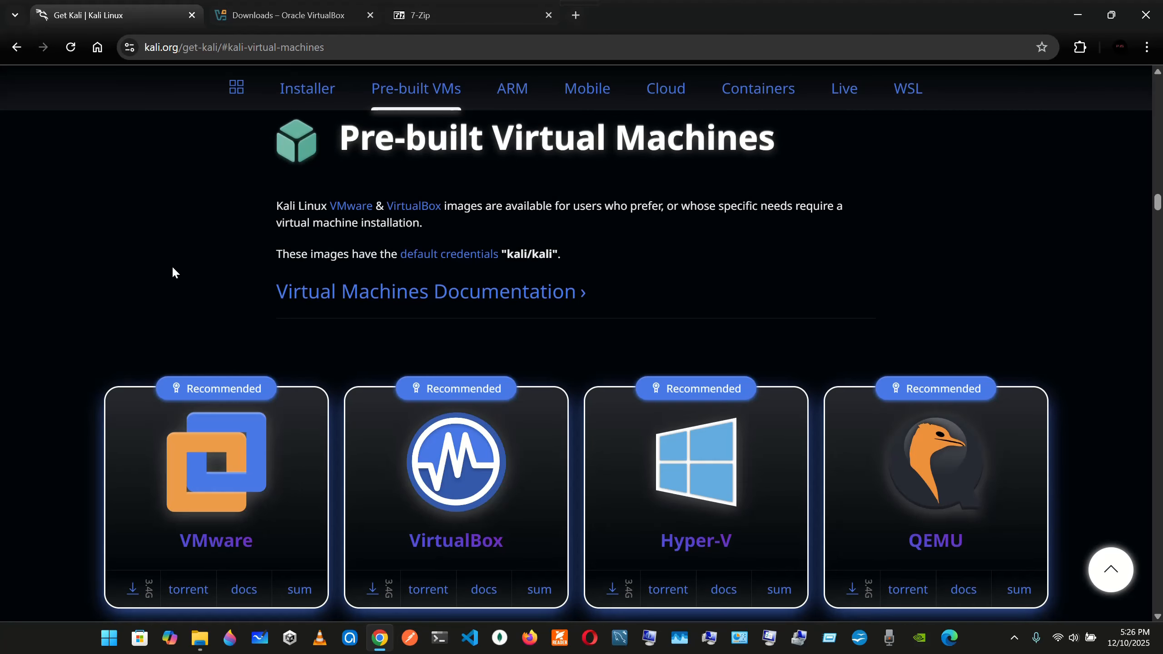
{"action": "scroll", "coordinate": [172, 272], "scroll_direction": "up", "scroll_amount": 2}
{"action": "scroll", "coordinate": [173, 272], "scroll_direction": "down", "scroll_amount": 1}
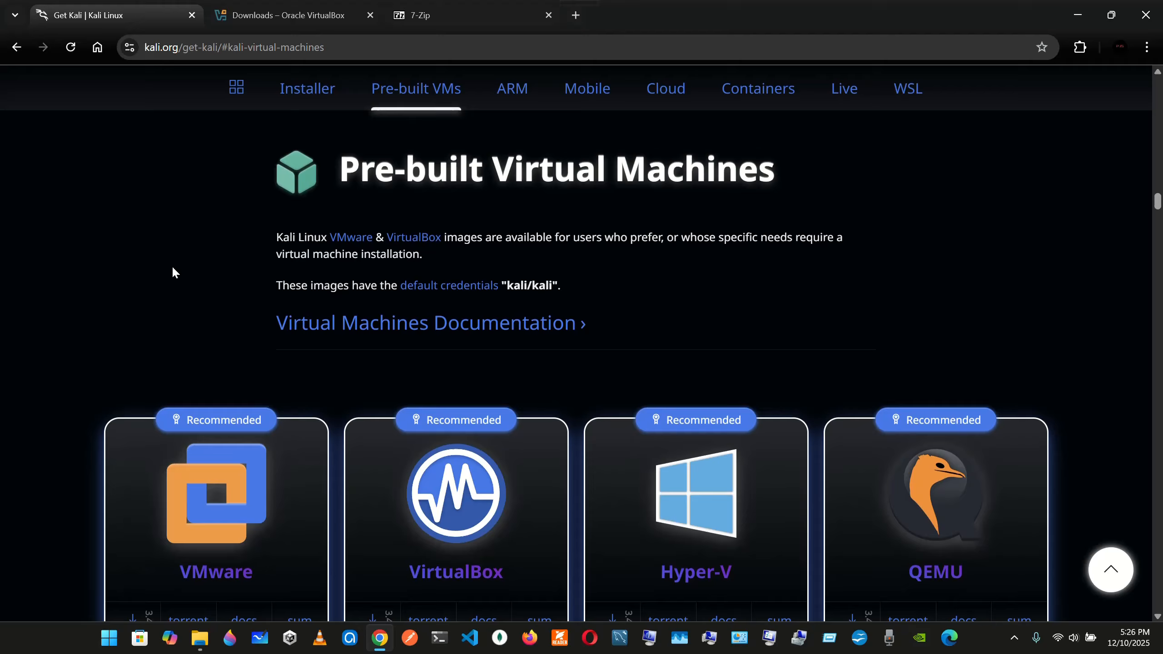
{"action": "scroll", "coordinate": [234, 257], "scroll_direction": "up", "scroll_amount": 1}
{"action": "scroll", "coordinate": [234, 258], "scroll_direction": "down", "scroll_amount": 1}
{"action": "right_click", "coordinate": [233, 258]}
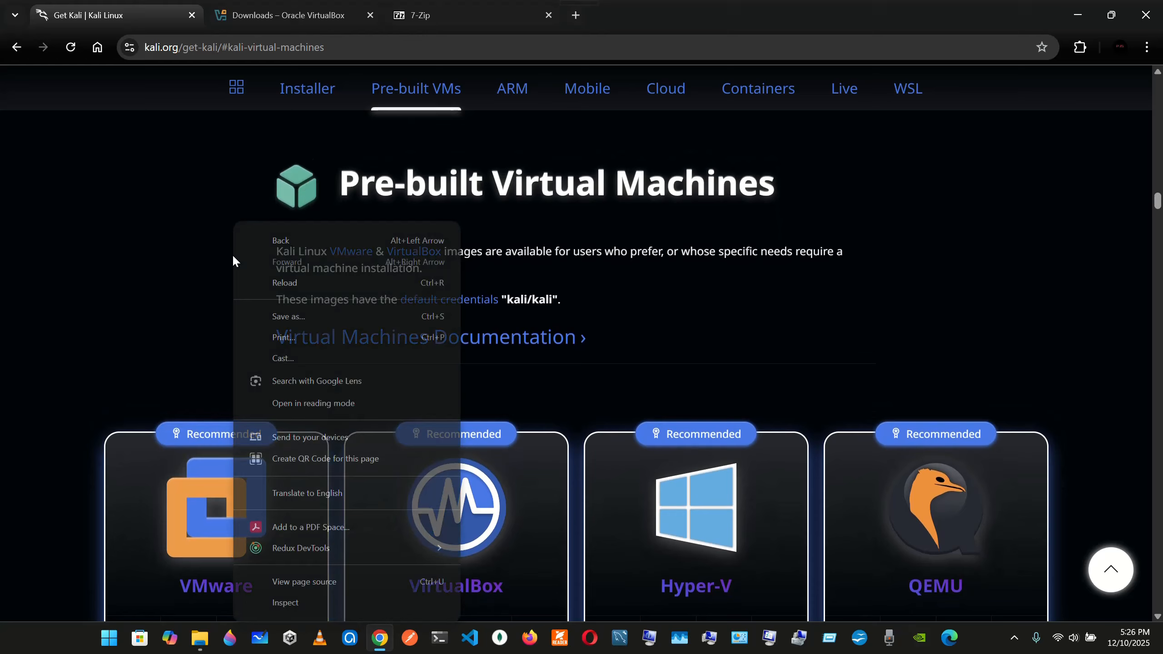
{"action": "left_click", "coordinate": [215, 194]}
{"action": "scroll", "coordinate": [195, 234], "scroll_direction": "down", "scroll_amount": 1}
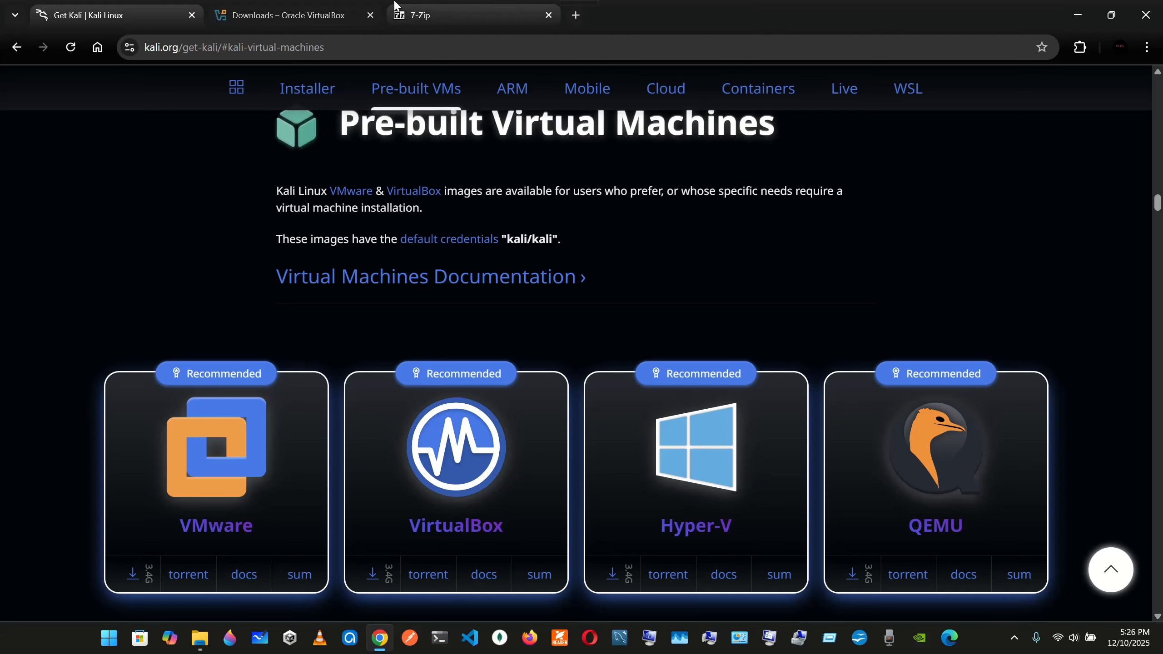
Review the VirtualBox download page and check the downloaded VirtualBox files in the Downloads folder
{"action": "left_click", "coordinate": [344, 7]}
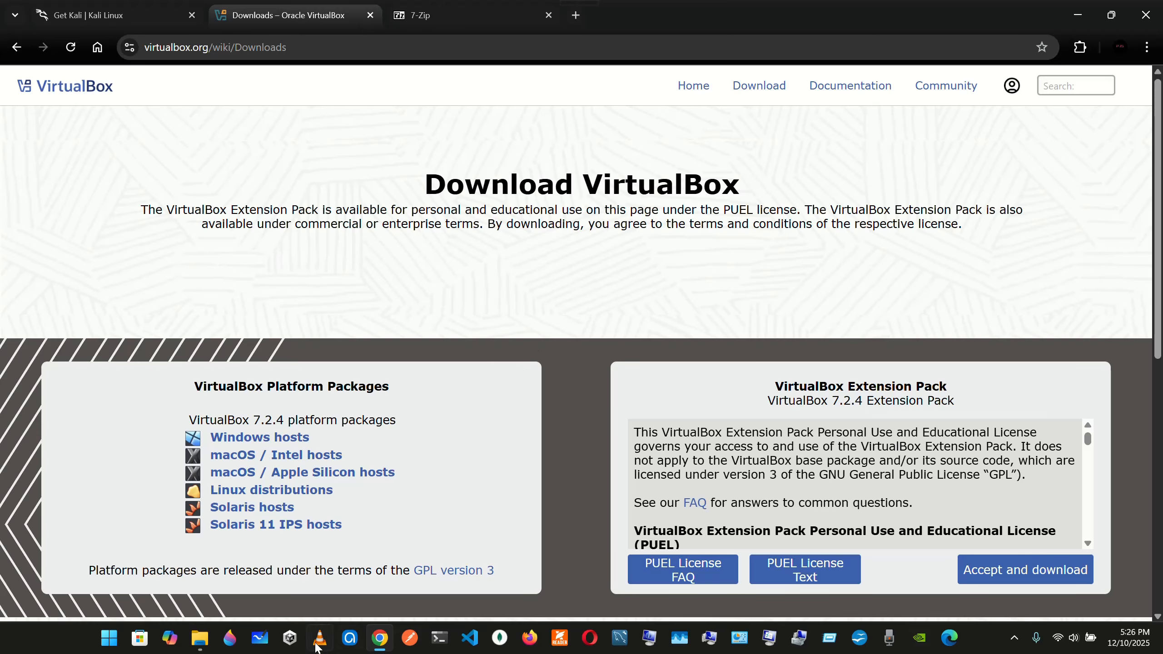
{"action": "left_click", "coordinate": [199, 638]}
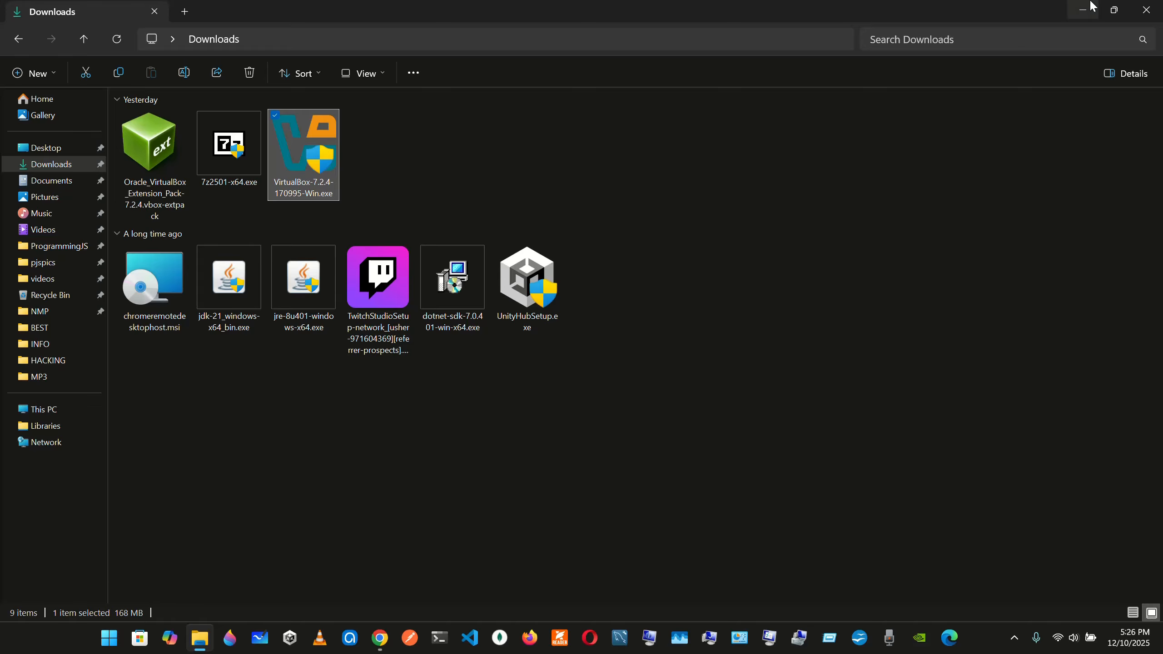
{"action": "left_click", "coordinate": [1084, 6]}
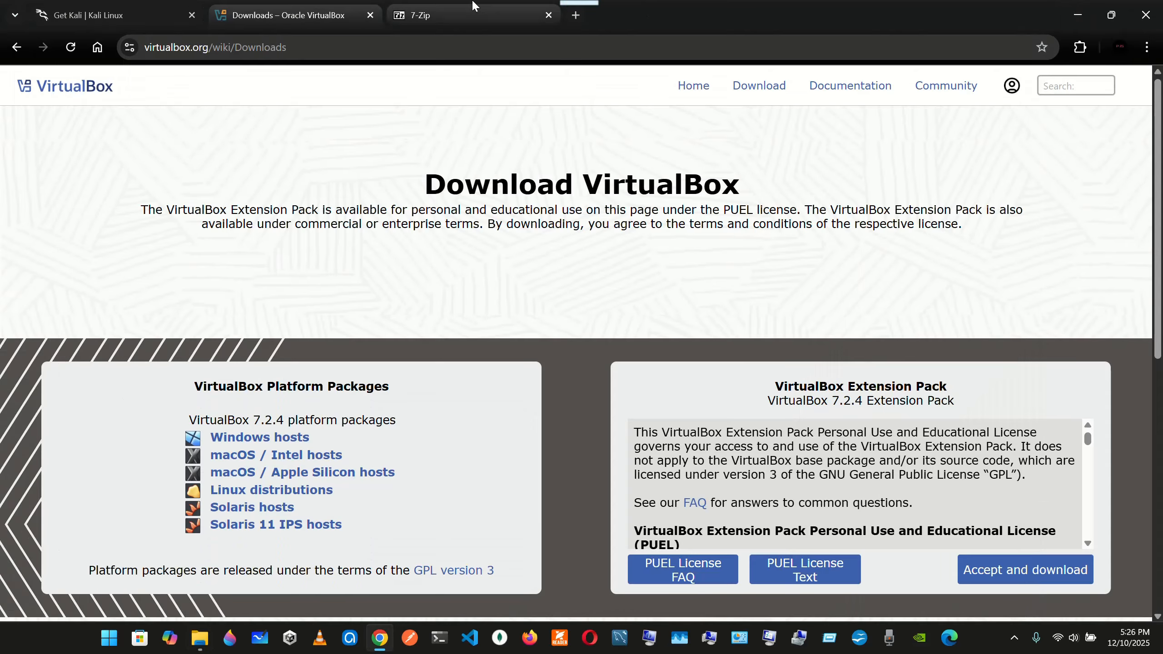
View the 7-Zip website's downloads and locate the 7z2501-x64.exe installer in the Downloads folder
{"action": "left_click", "coordinate": [475, 14]}
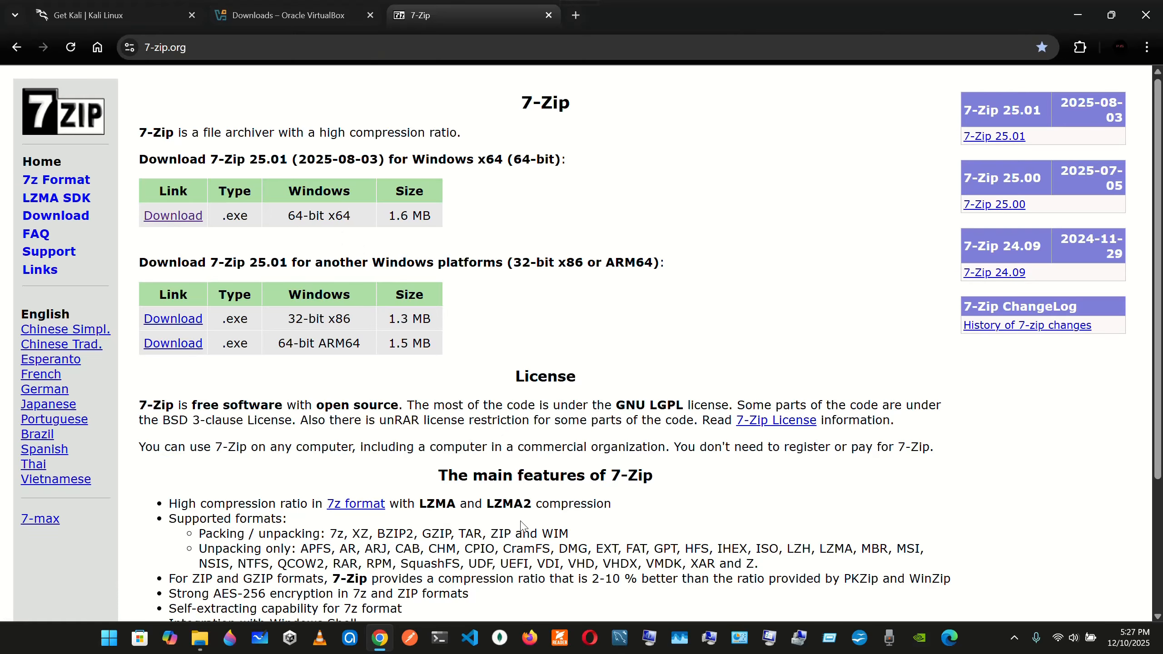
{"action": "left_click", "coordinate": [380, 639]}
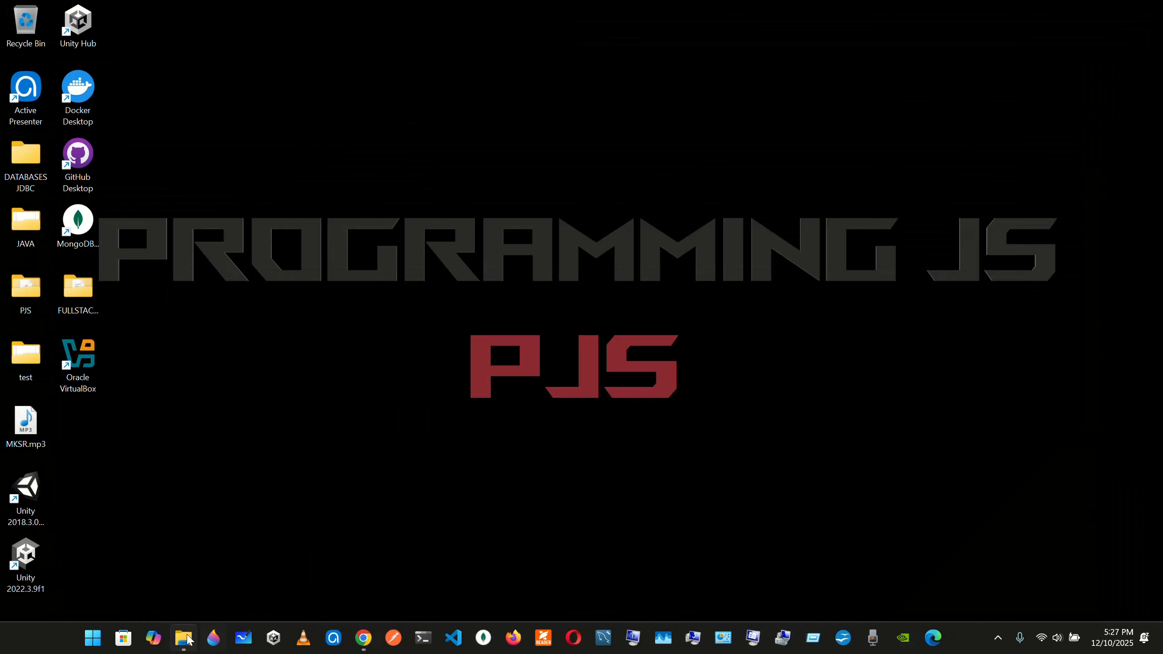
{"action": "left_click", "coordinate": [188, 640]}
{"action": "left_click", "coordinate": [229, 158]}
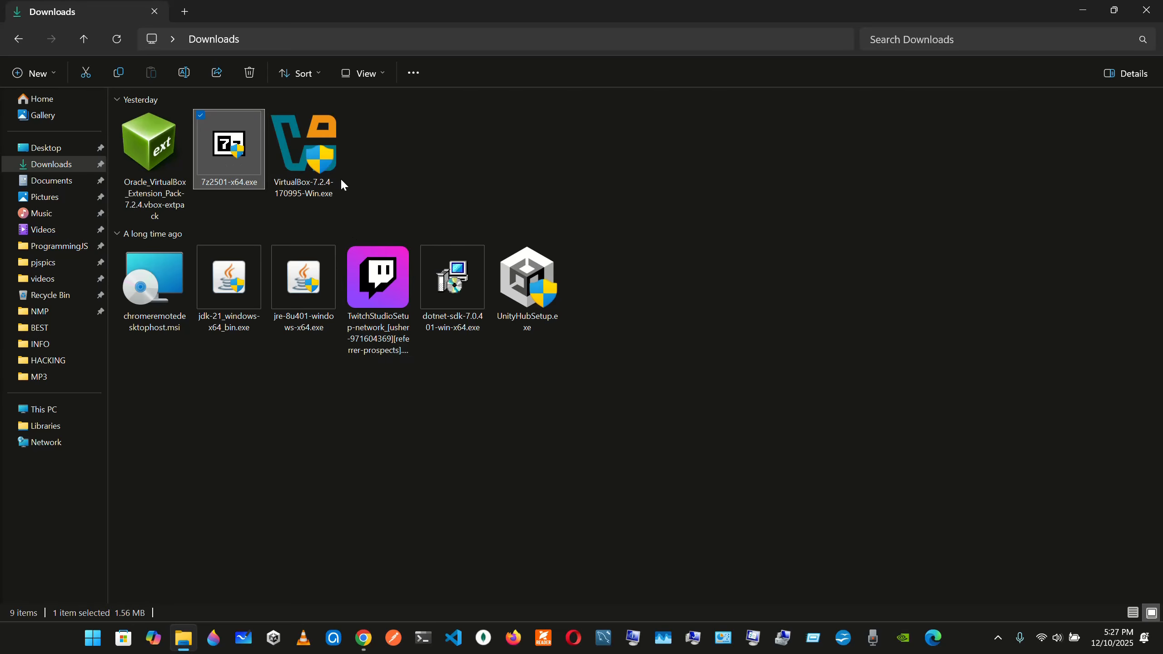
{"action": "left_click", "coordinate": [390, 163]}
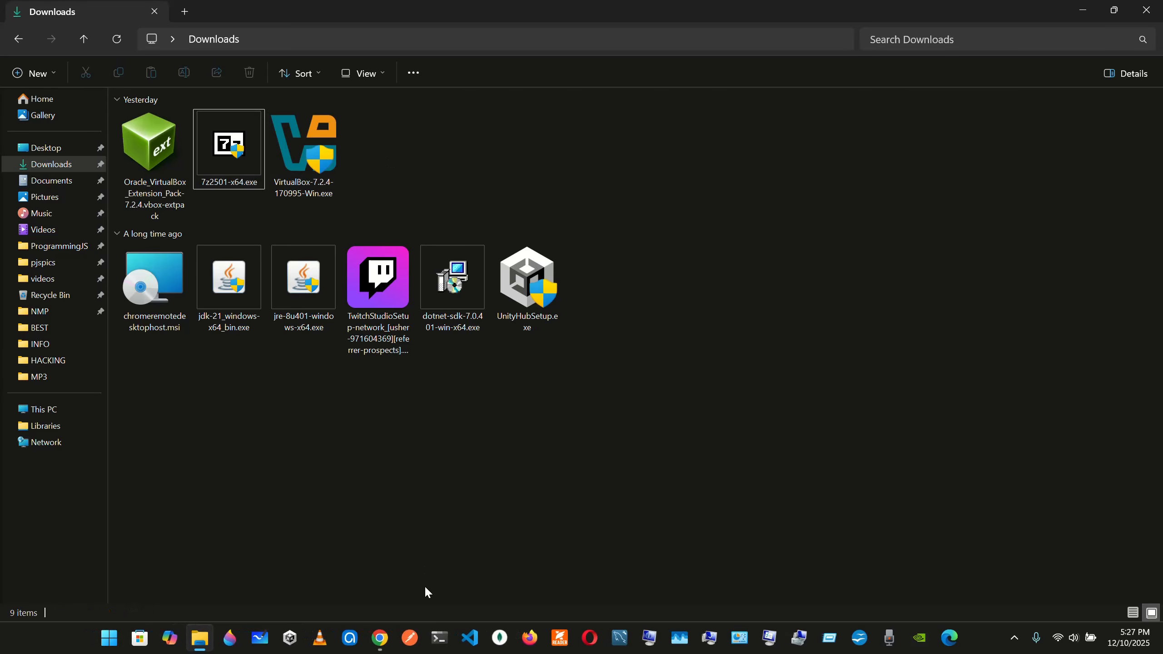
Return to the Kali website in Chrome and go from its home page through the download page to the Virtual Machines section
{"action": "left_click", "coordinate": [379, 639]}
{"action": "left_click", "coordinate": [114, 15]}
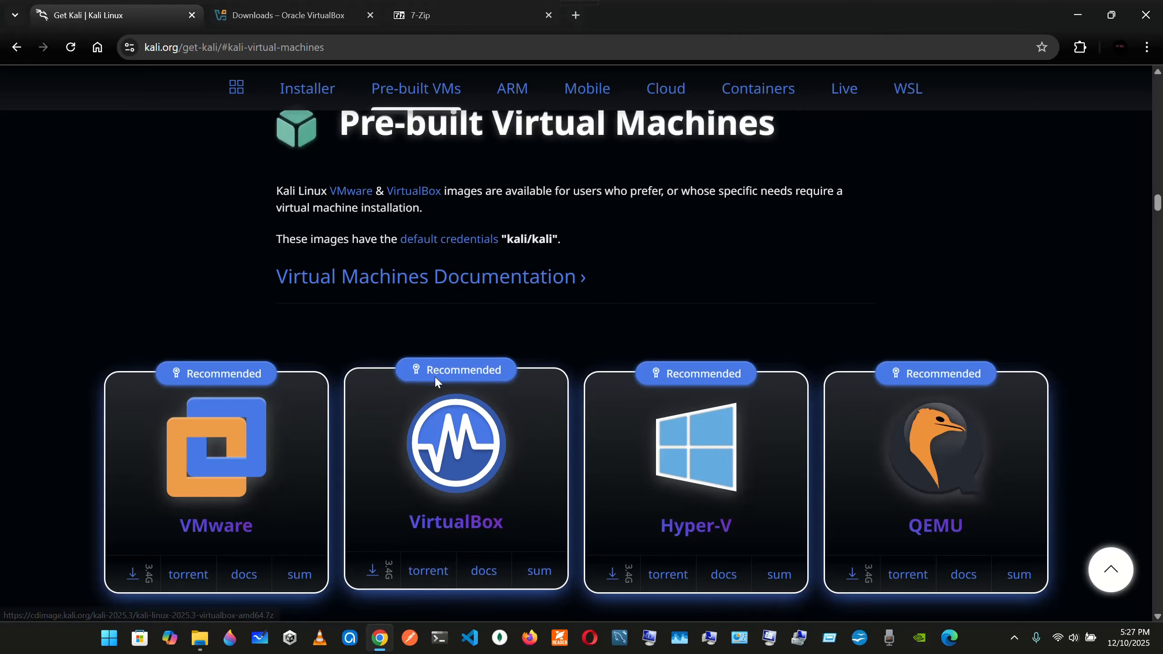
{"action": "scroll", "coordinate": [490, 252], "scroll_direction": "up", "scroll_amount": 10}
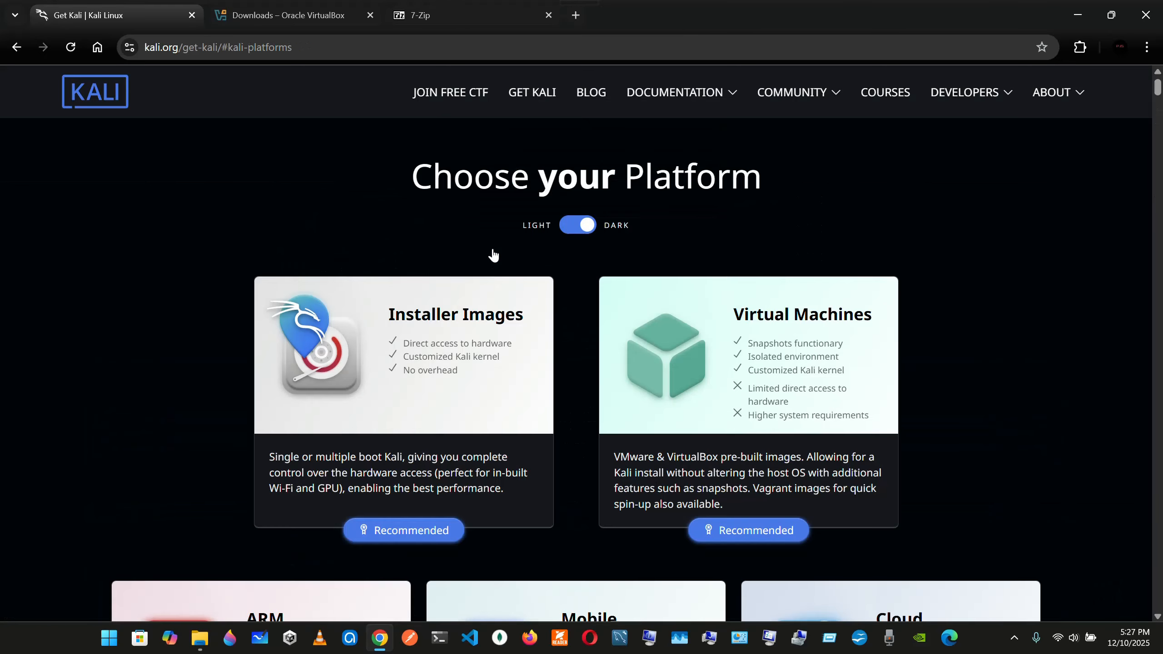
{"action": "left_click", "coordinate": [115, 91]}
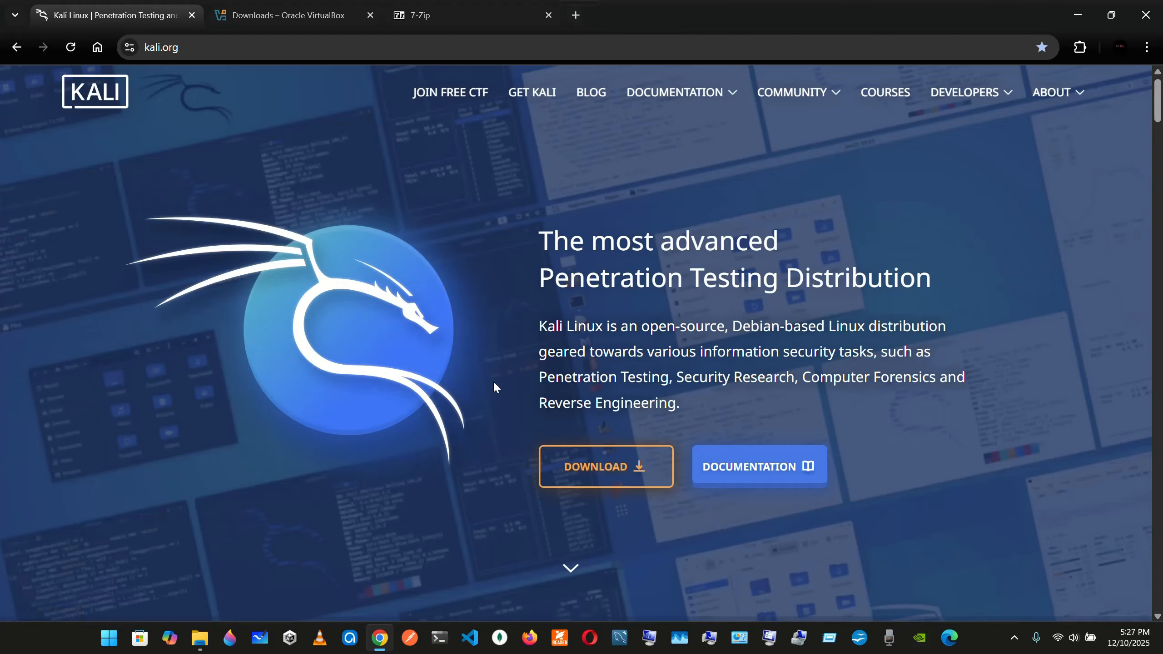
{"action": "left_click", "coordinate": [595, 467]}
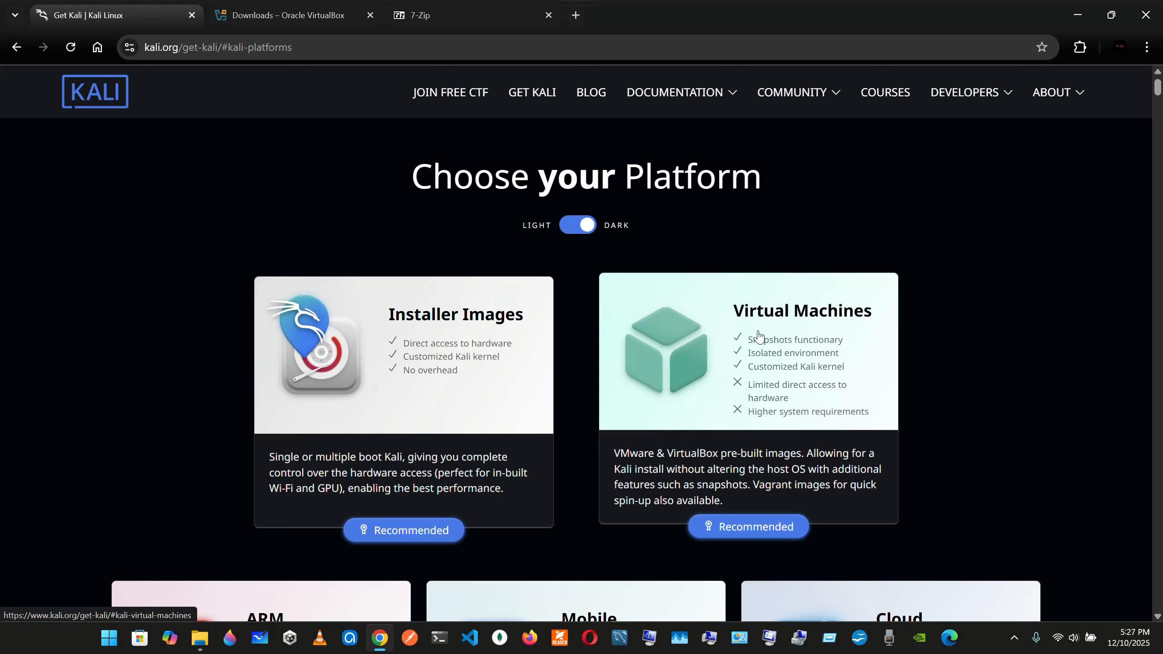
{"action": "left_click", "coordinate": [782, 338]}
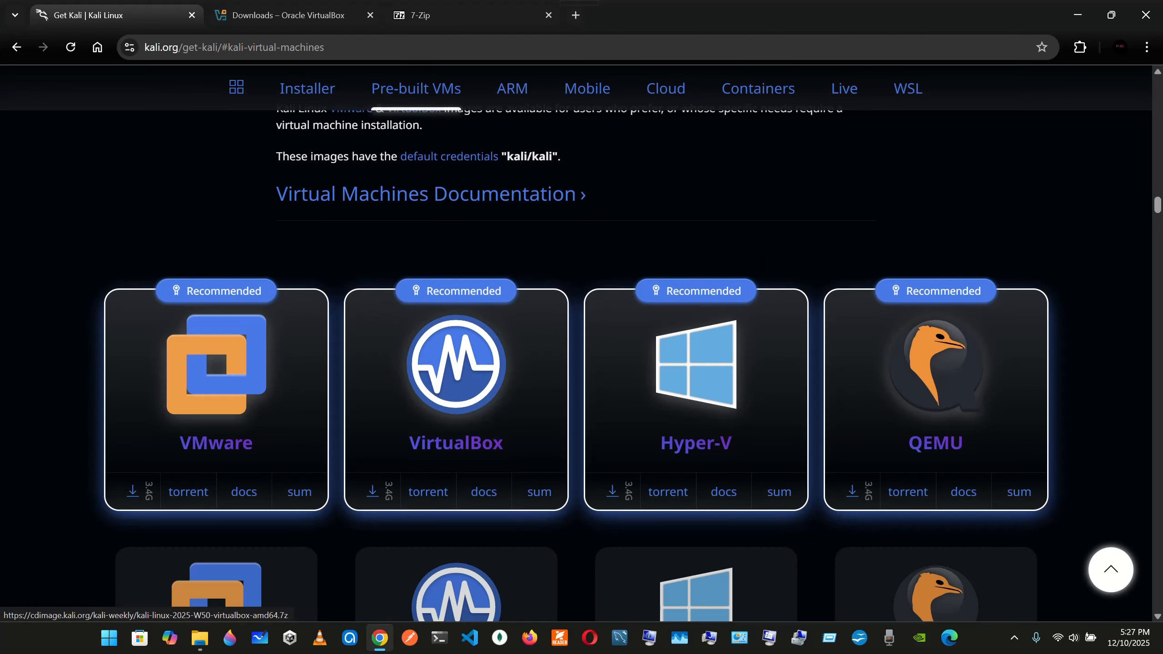
Switch to the Downloads folder in File Explorer and create a new folder named kali there
{"action": "left_click", "coordinate": [380, 638]}
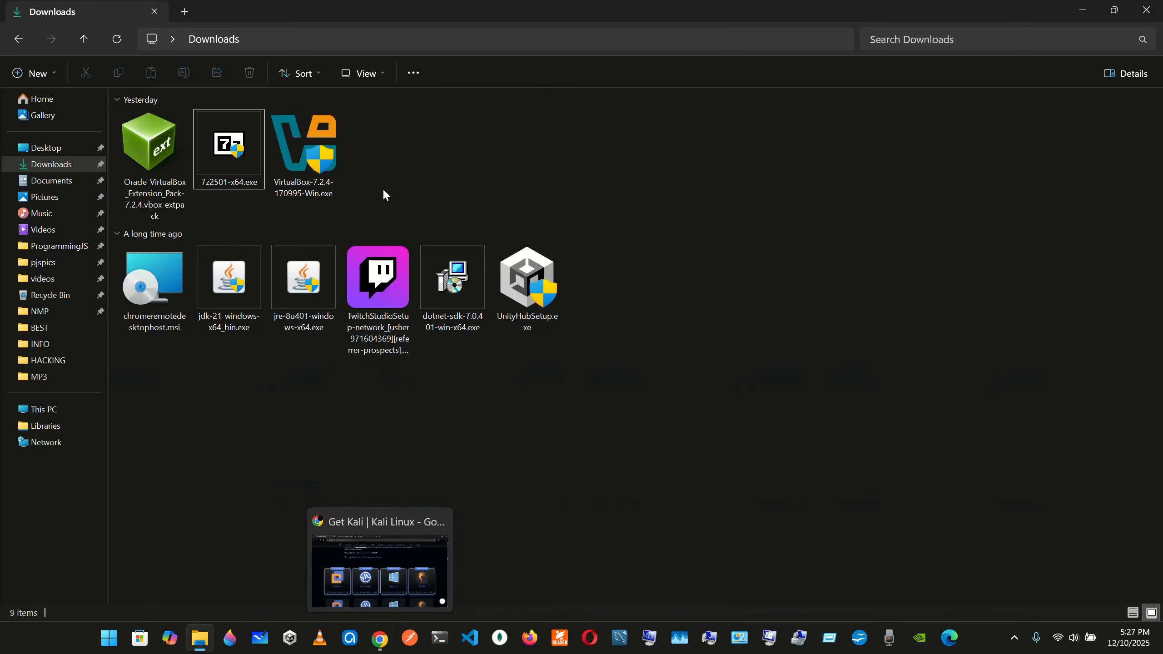
{"action": "right_click", "coordinate": [388, 139]}
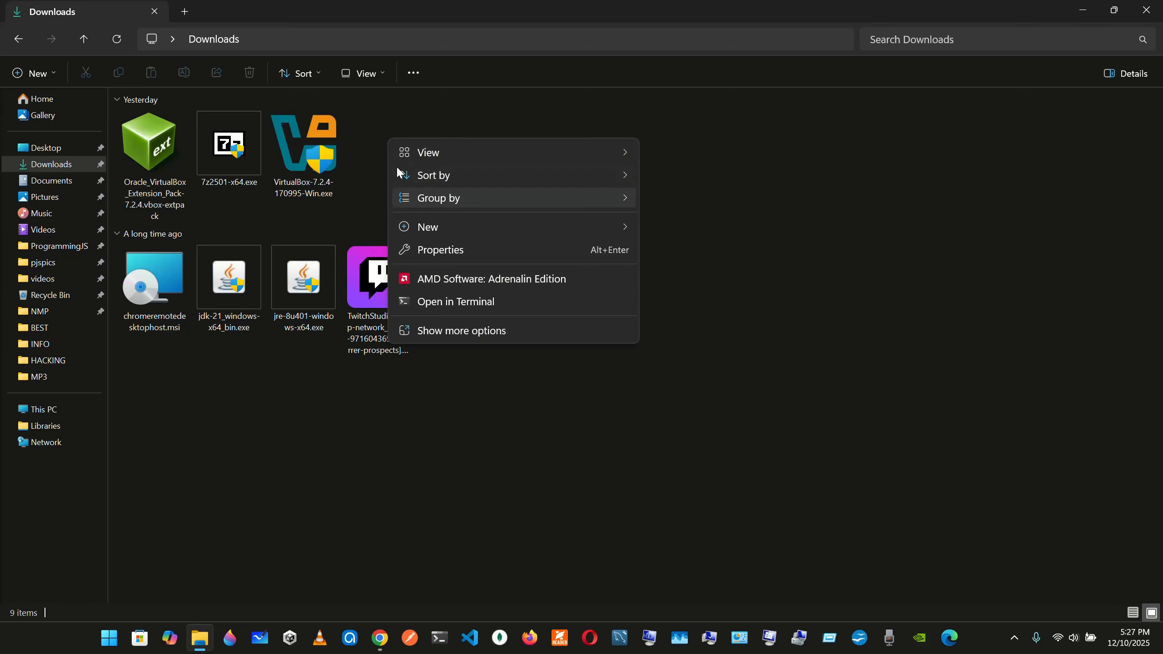
{"action": "left_click", "coordinate": [366, 142]}
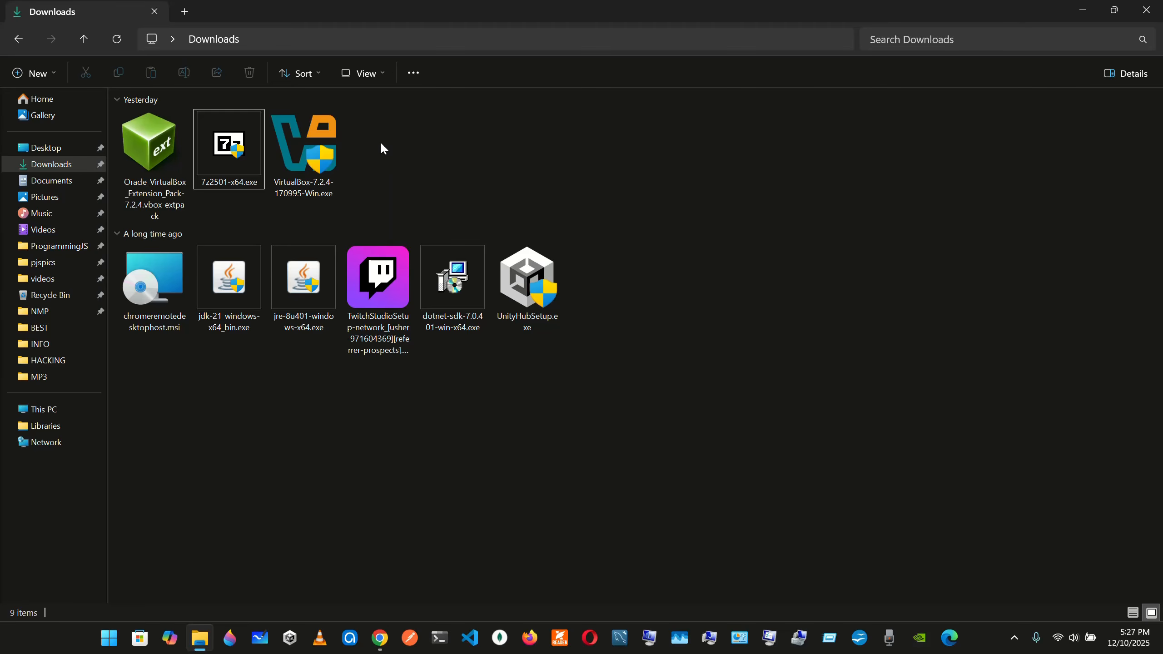
{"action": "right_click", "coordinate": [382, 145]}
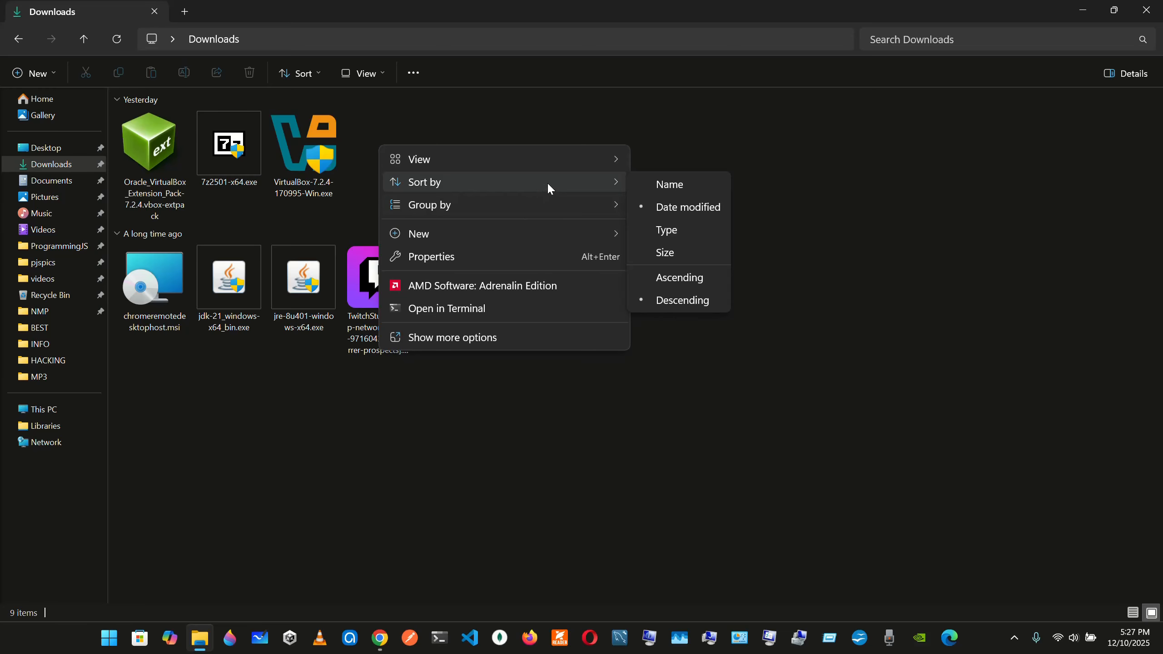
{"action": "mouse_move", "coordinate": [587, 232]}
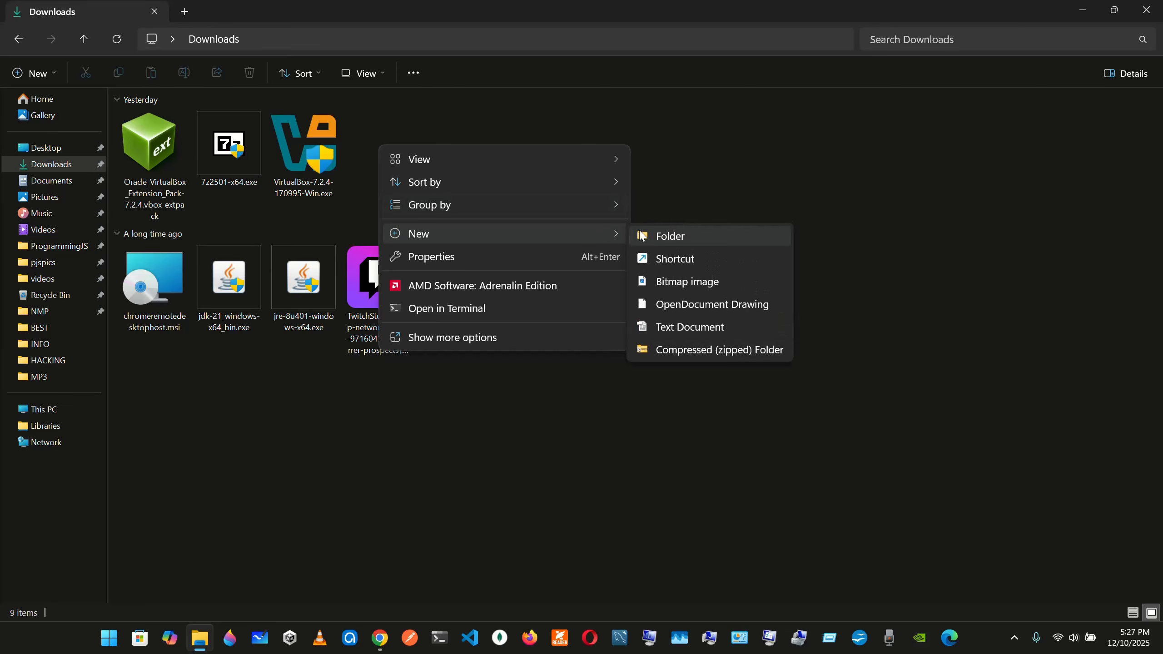
{"action": "left_click", "coordinate": [642, 235]}
{"action": "type", "text": "kali"}
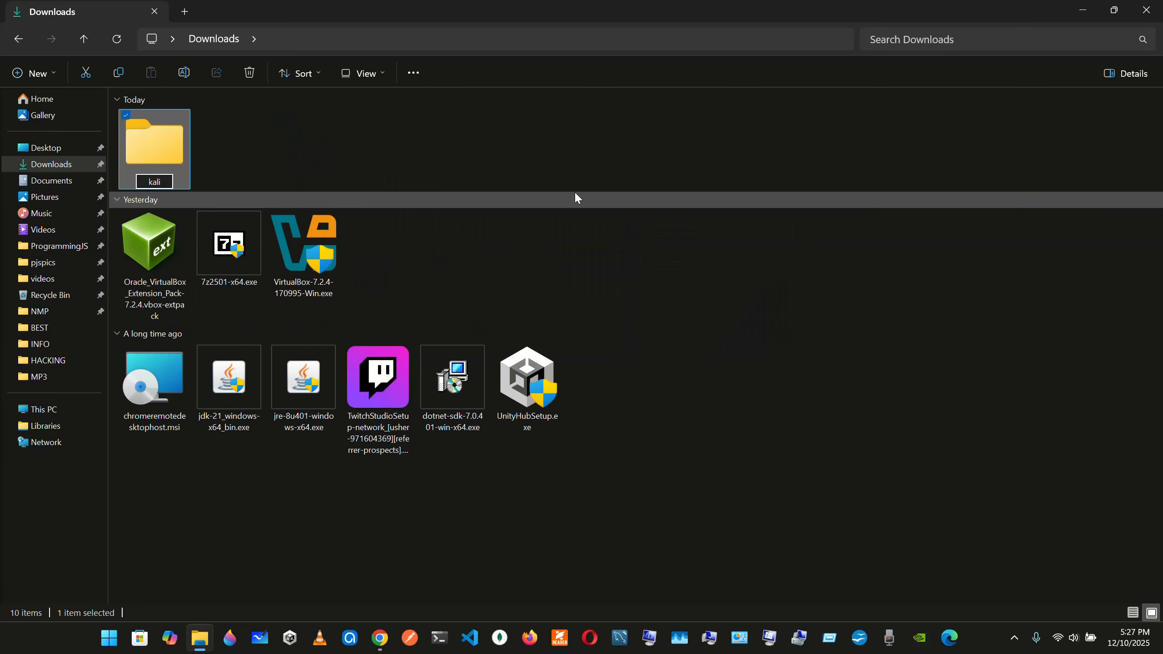
{"action": "left_click", "coordinate": [544, 142]}
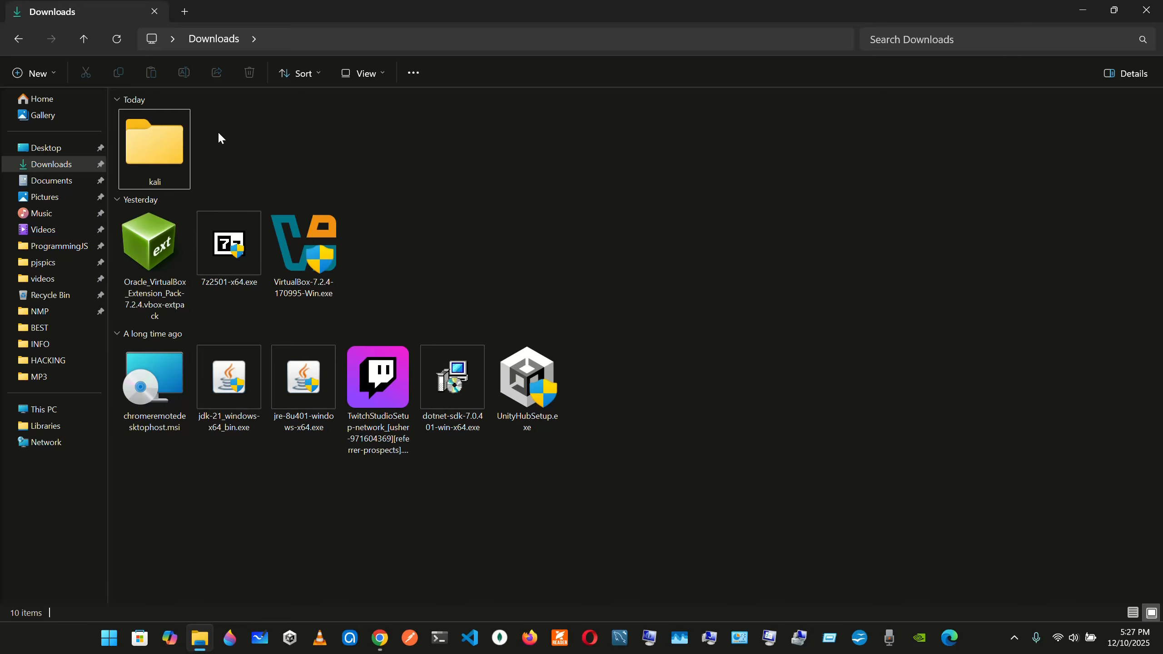
Select the kali folder, check the 7-Zip website in Chrome, and return to the Downloads folder
{"action": "left_click", "coordinate": [169, 149]}
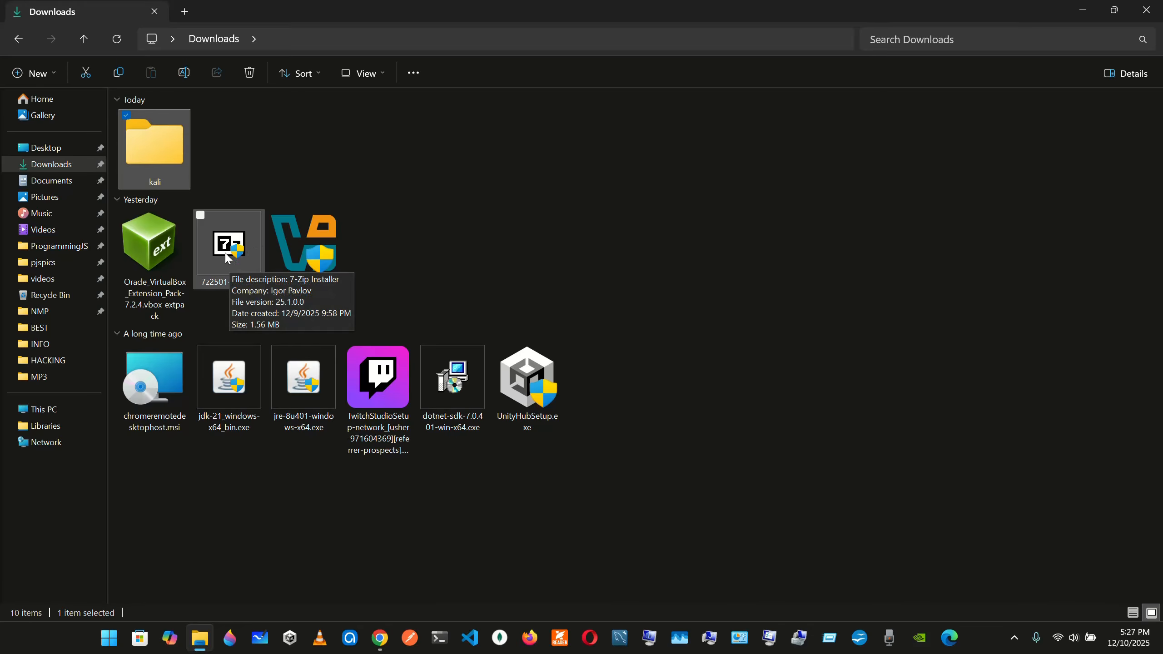
{"action": "left_click", "coordinate": [380, 637]}
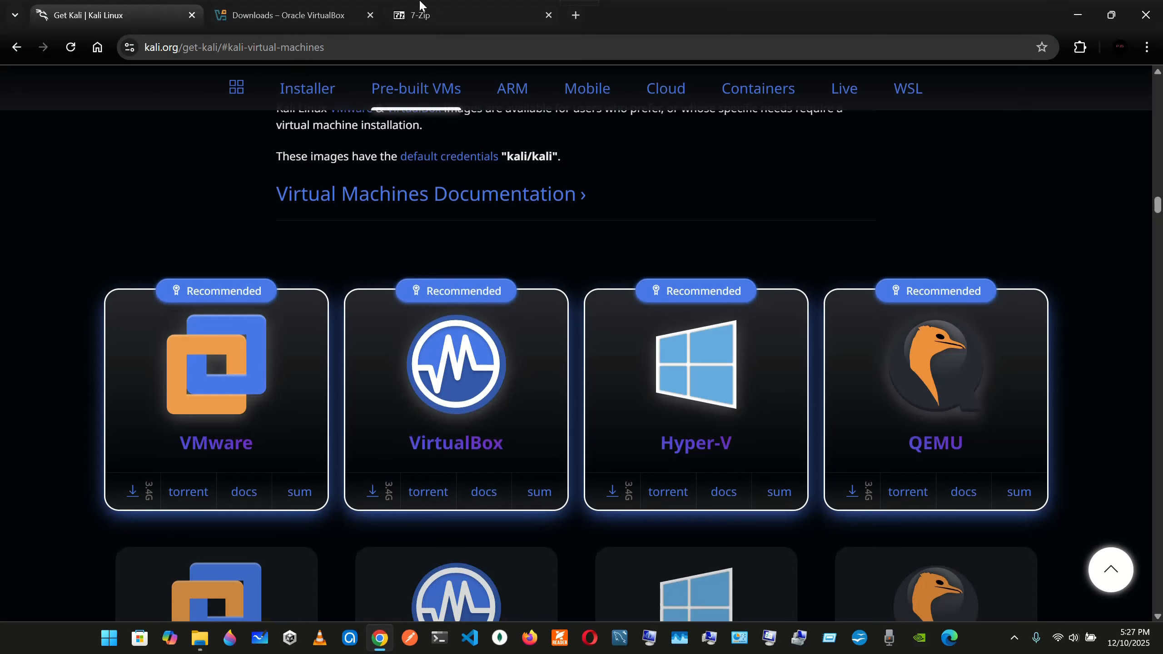
{"action": "left_click", "coordinate": [427, 14]}
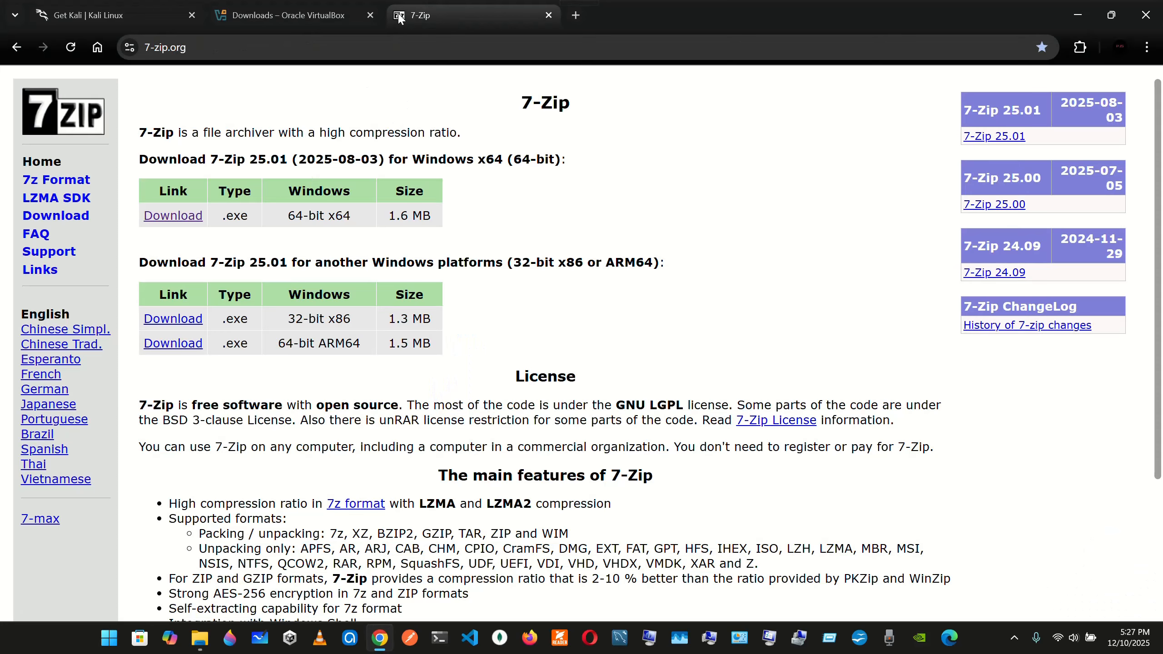
{"action": "left_click", "coordinate": [380, 637]}
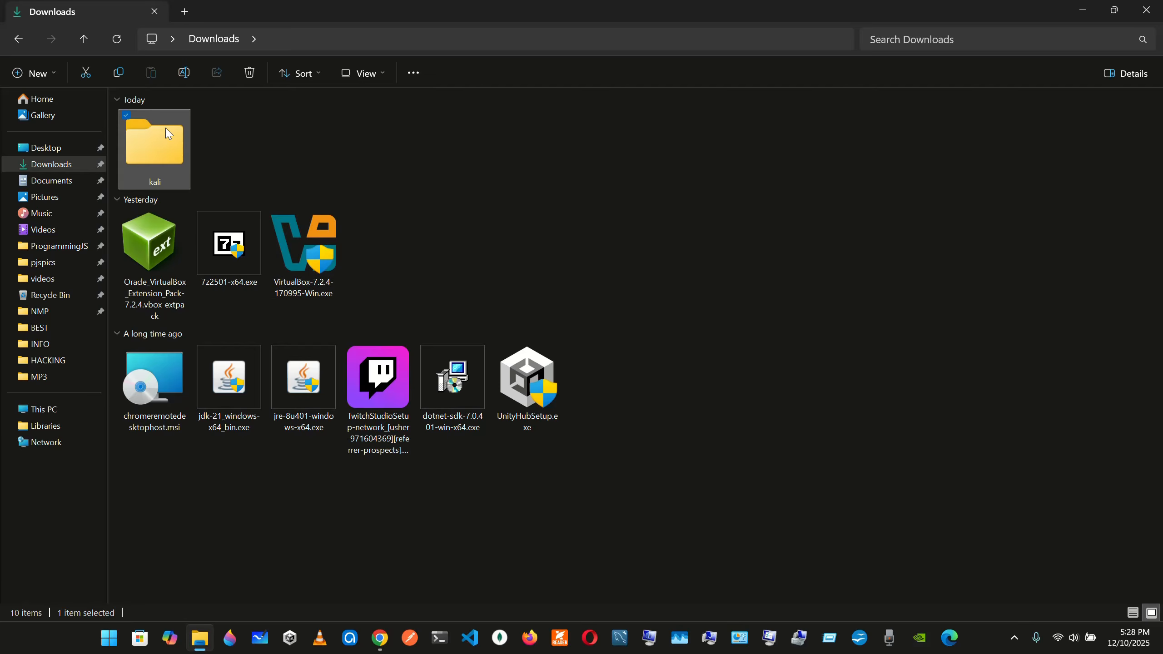
Examine the 7-Zip archive commands offered for the kali folder without running any of them
{"action": "right_click", "coordinate": [168, 132]}
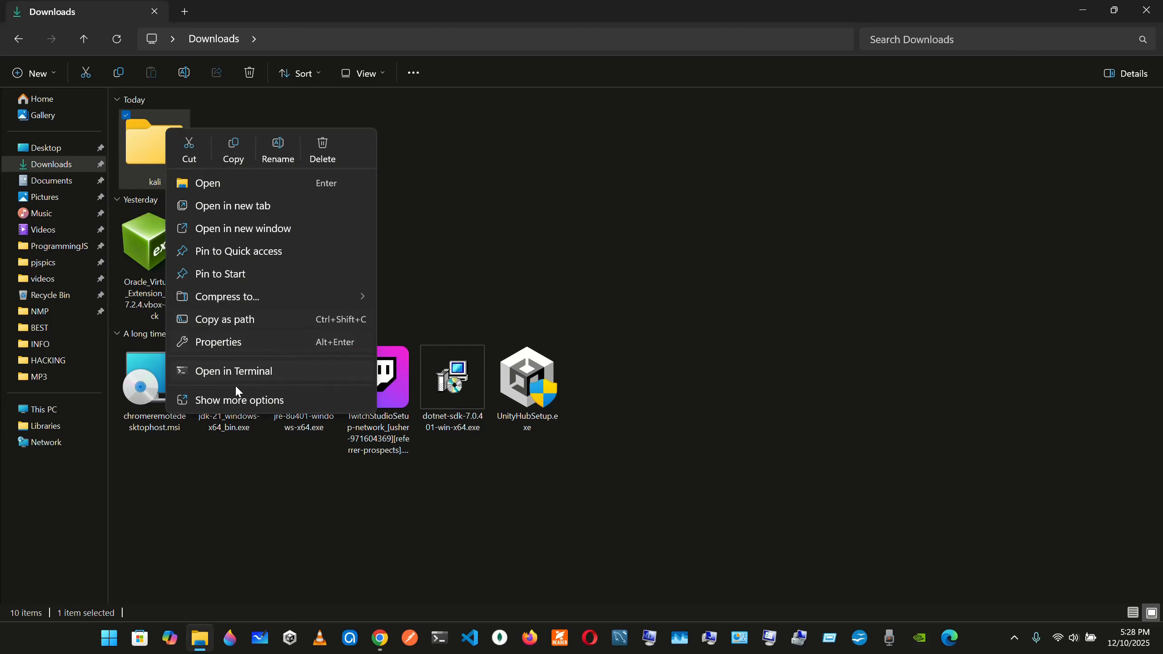
{"action": "left_click", "coordinate": [259, 410]}
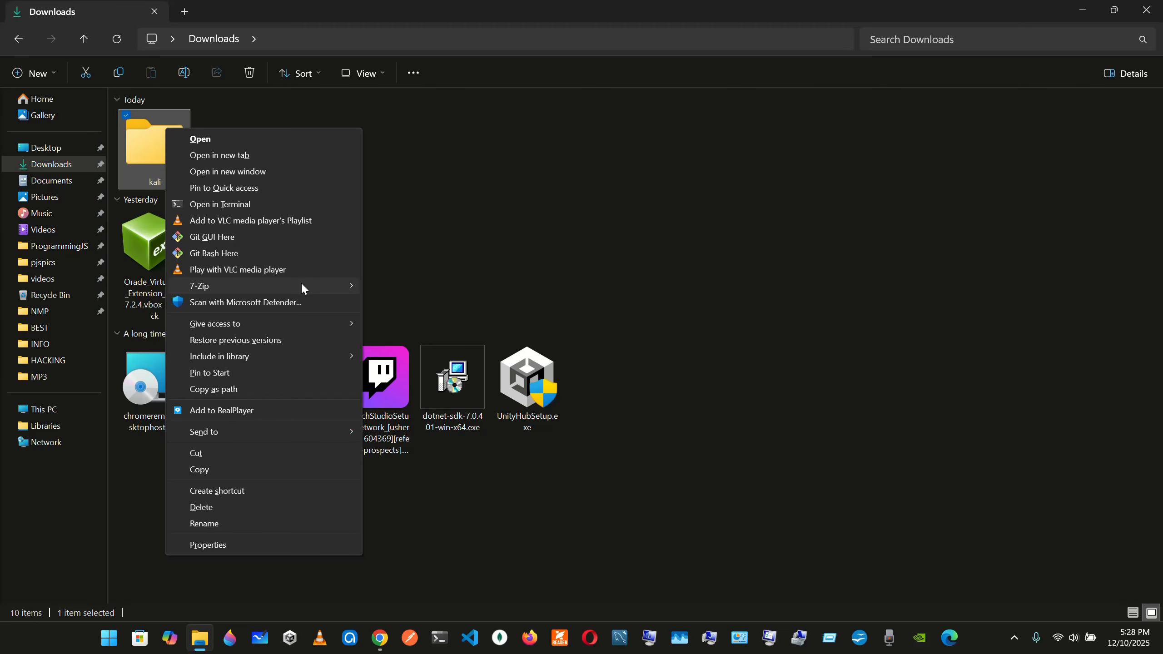
{"action": "mouse_move", "coordinate": [301, 286]}
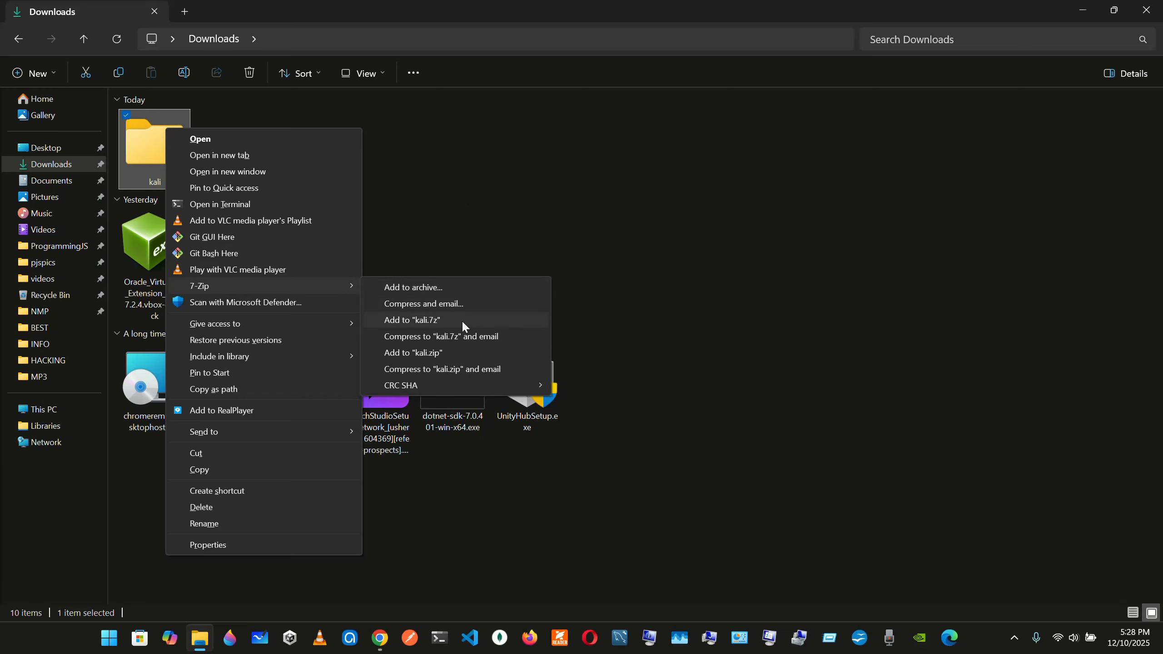
{"action": "left_click", "coordinate": [456, 202]}
{"action": "left_click", "coordinate": [456, 202]}
{"action": "left_click", "coordinate": [370, 149]}
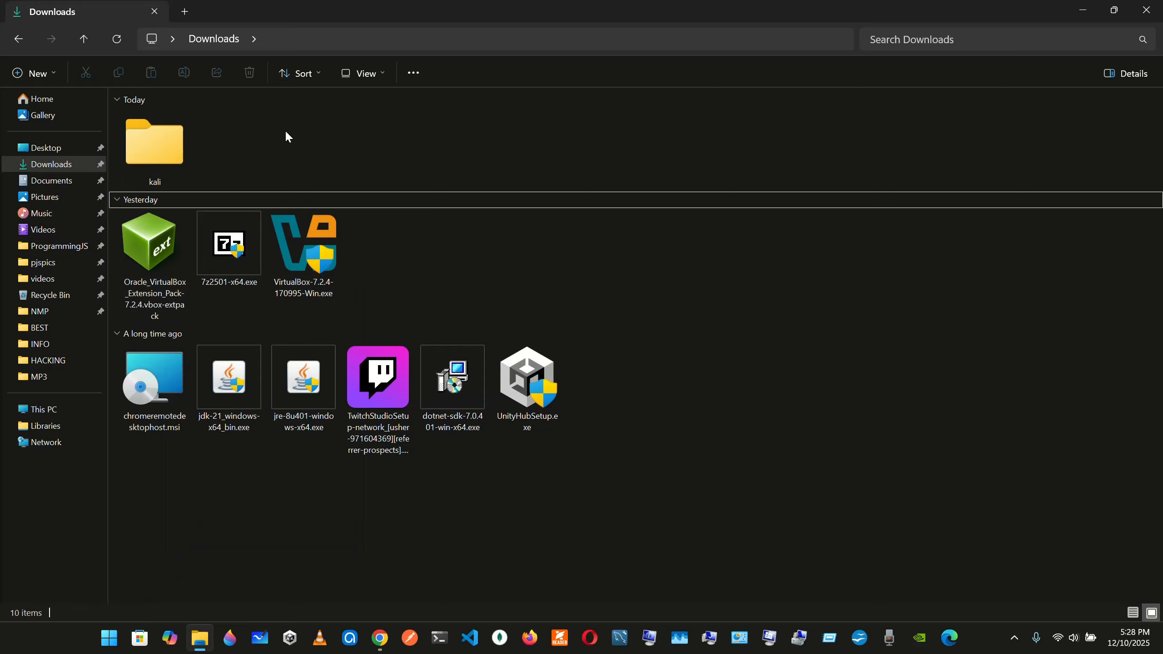
Review the kali folder's extended options once more, including its 7-Zip entry, and dismiss them
{"action": "left_click", "coordinate": [156, 160]}
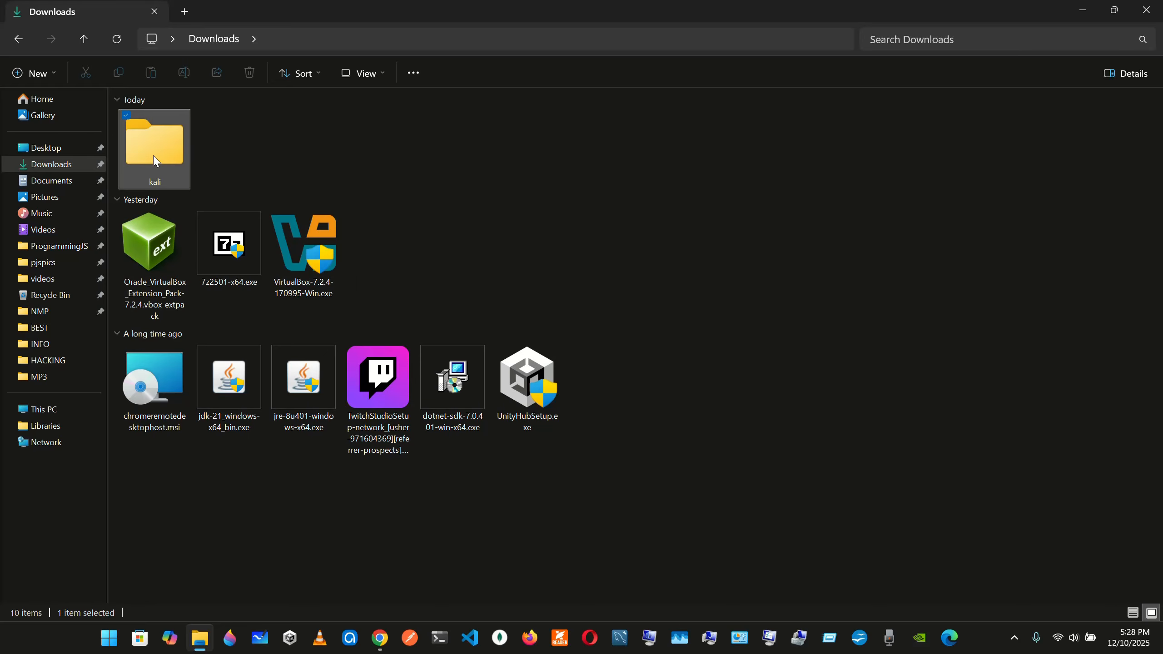
{"action": "right_click", "coordinate": [156, 160]}
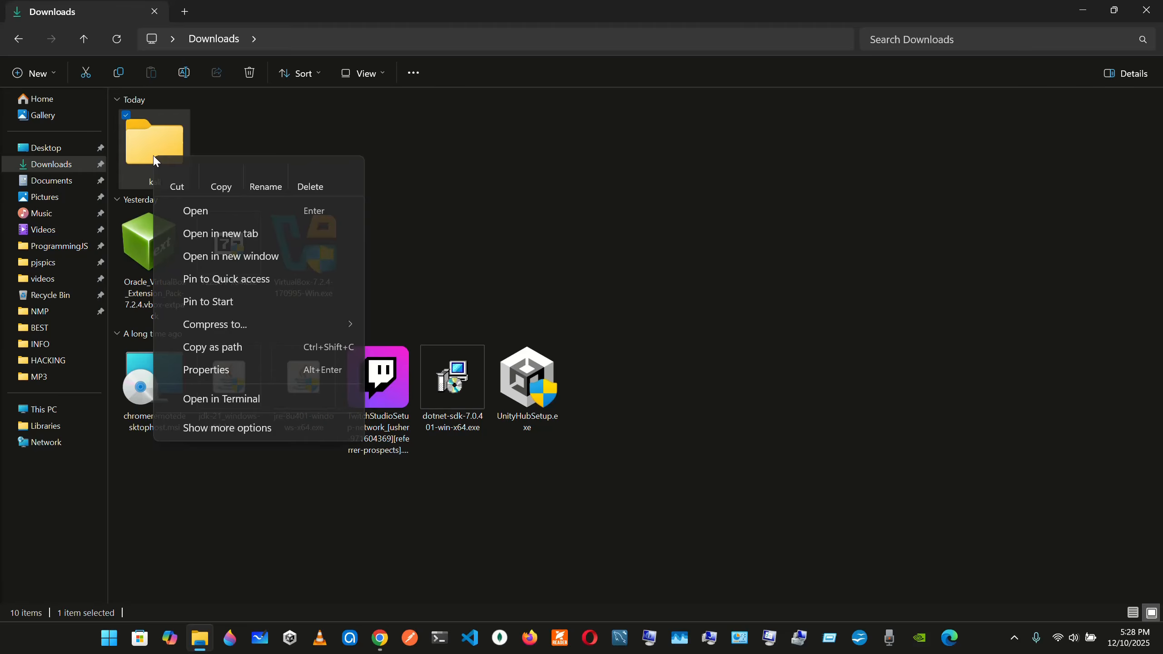
{"action": "left_click", "coordinate": [215, 144]}
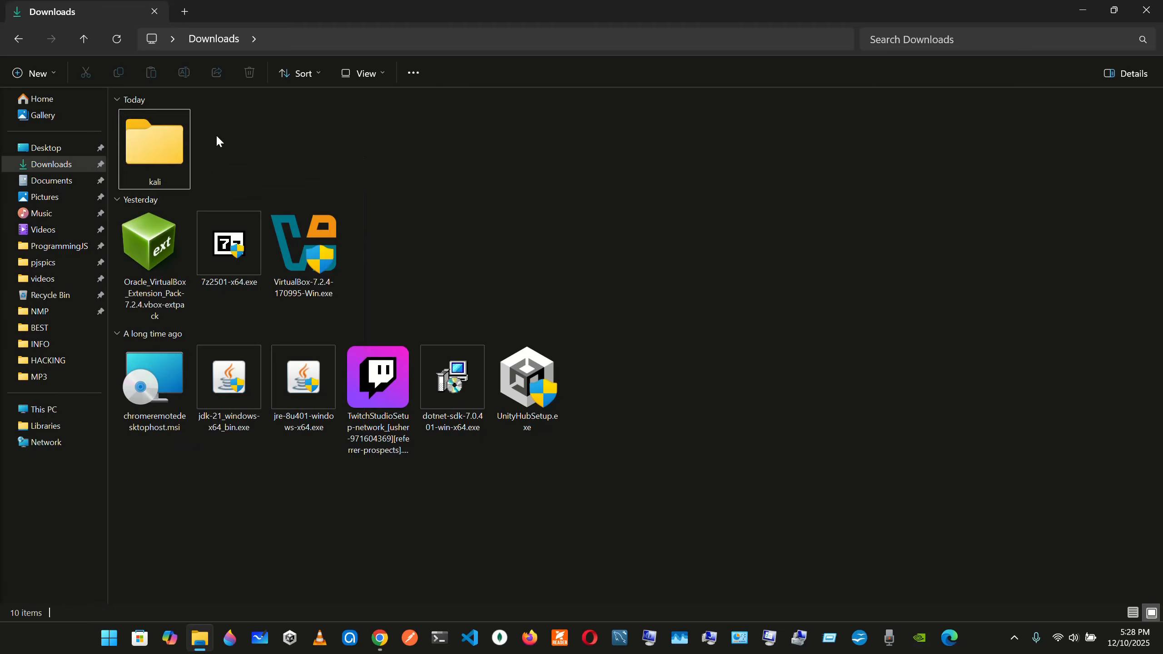
{"action": "left_click", "coordinate": [165, 144]}
{"action": "right_click", "coordinate": [164, 143]}
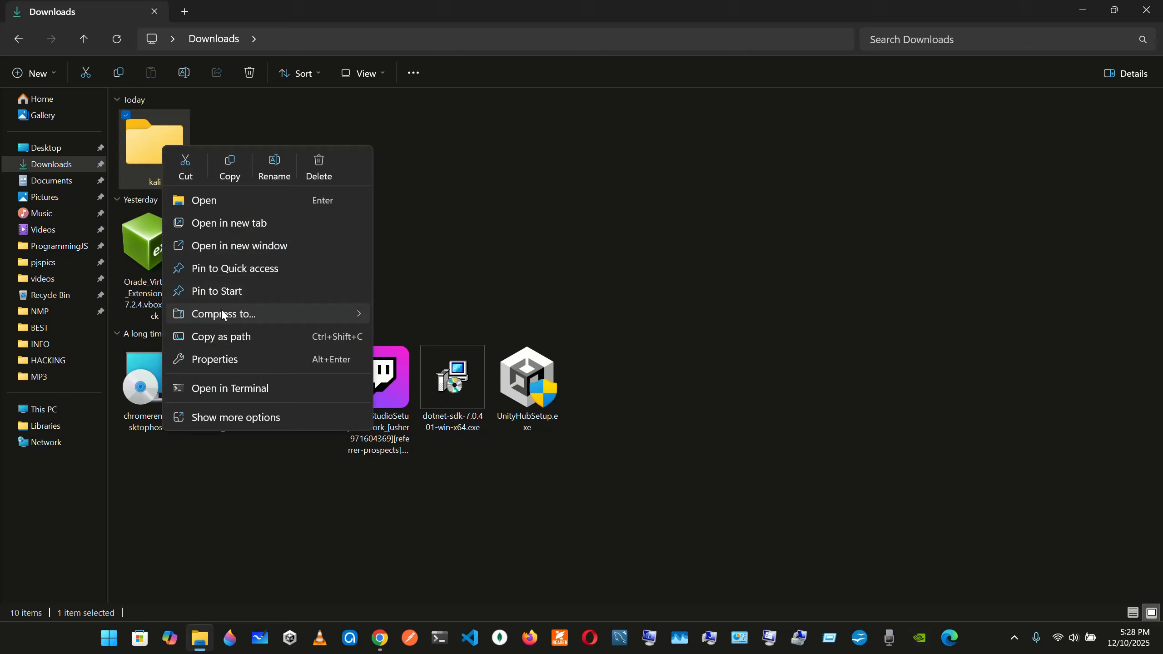
{"action": "left_click", "coordinate": [263, 426]}
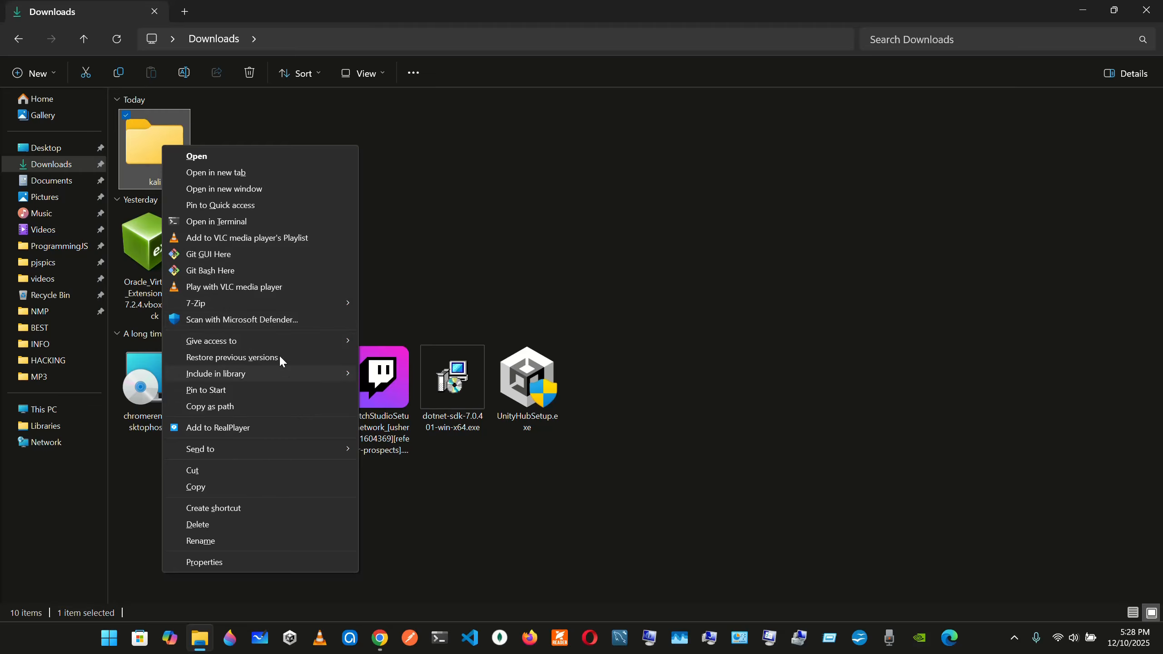
{"action": "mouse_move", "coordinate": [315, 307]}
{"action": "left_click", "coordinate": [408, 188]}
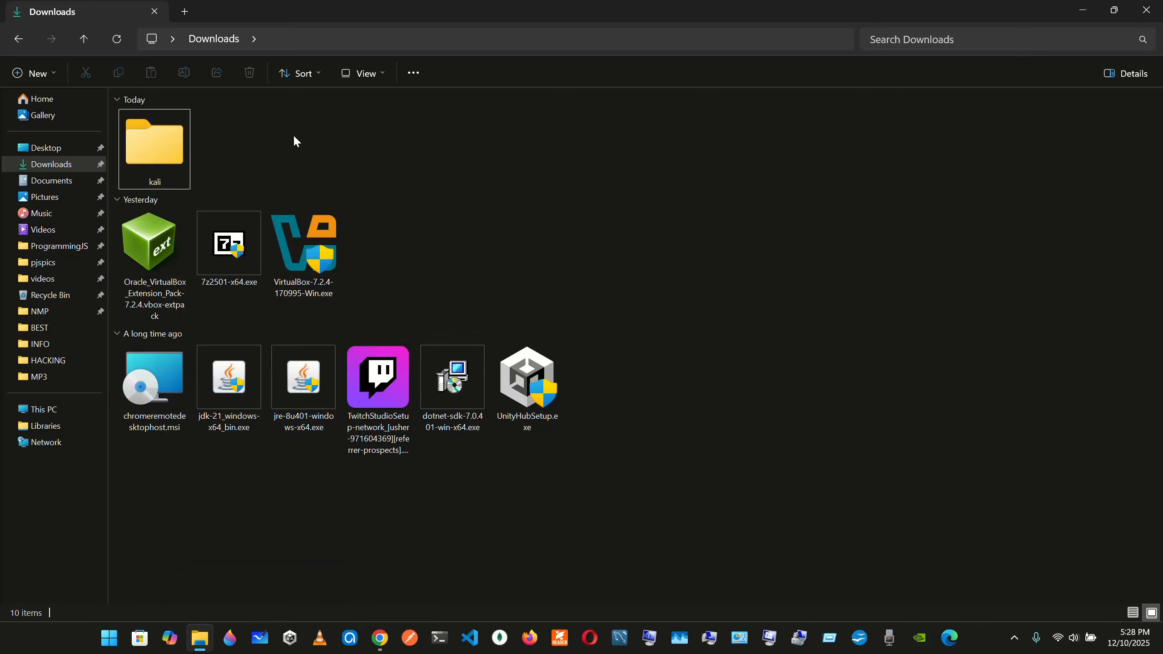
Open the kali-linux-2025.3-virtualbox-amd64 folder on the OS (C:) drive
{"action": "left_click", "coordinate": [68, 407]}
{"action": "left_click", "coordinate": [223, 145]}
{"action": "double_click", "coordinate": [223, 144]}
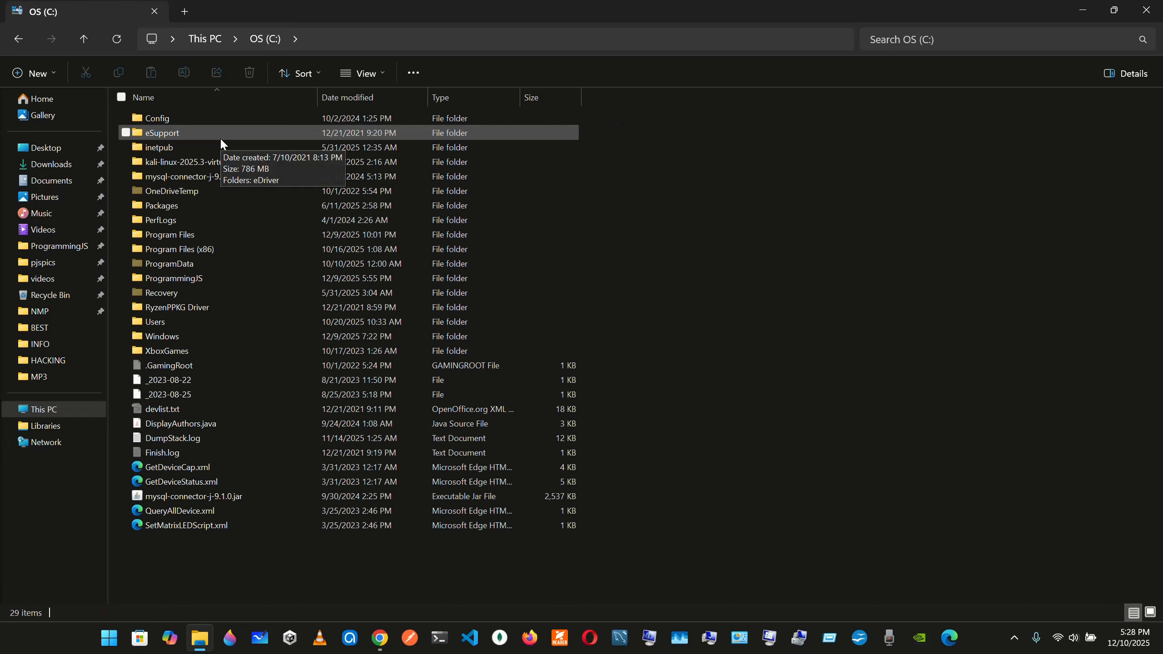
{"action": "mouse_move", "coordinate": [221, 166]}
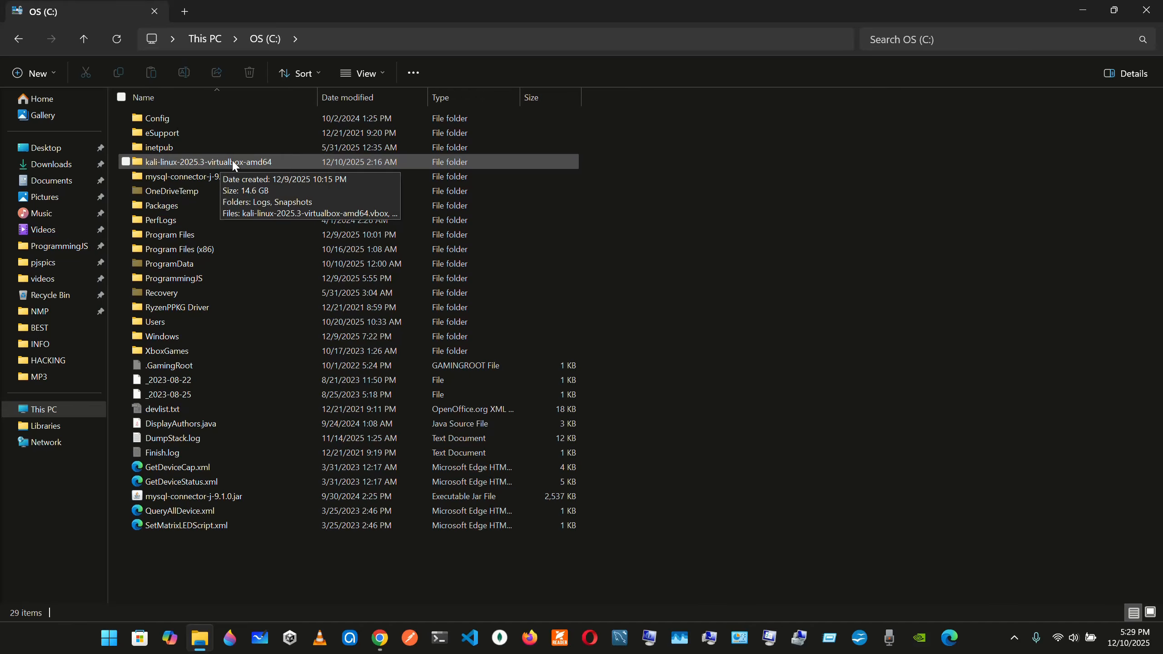
{"action": "double_click", "coordinate": [231, 159]}
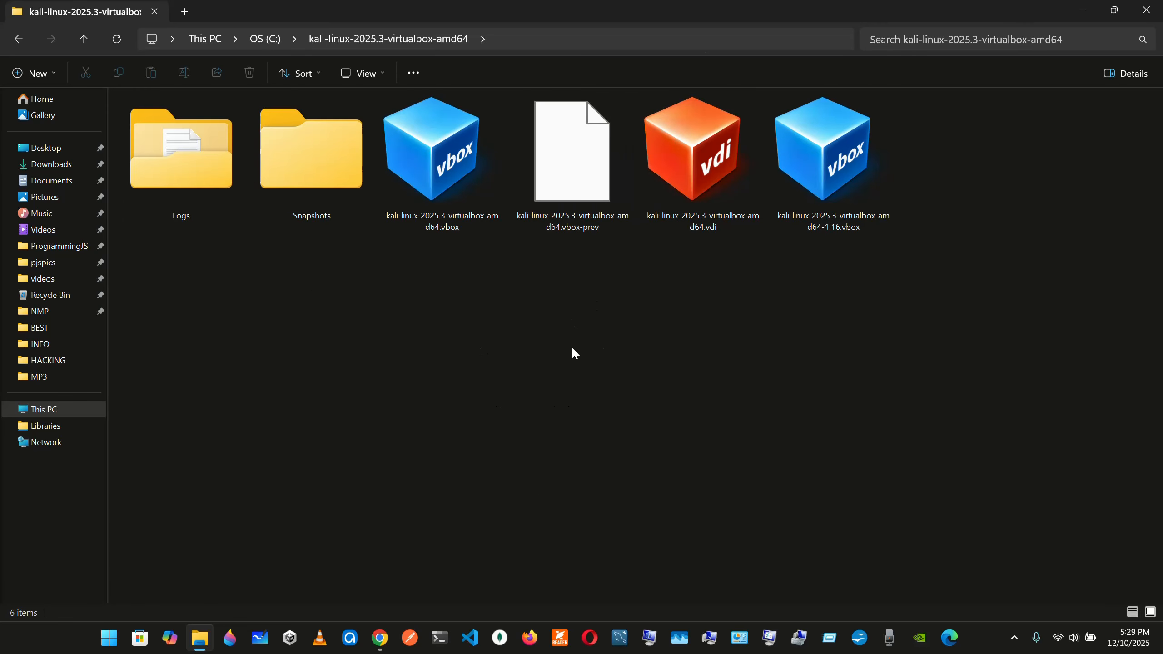
Examine the extracted kali-linux-2025.3-virtualbox-amd64.vdi and kali-linux-2025.3-virtualbox-amd64-1.16.vbox files in the folder
{"action": "left_click_drag", "start_coordinate": [667, 311], "coordinate": [826, 155]}
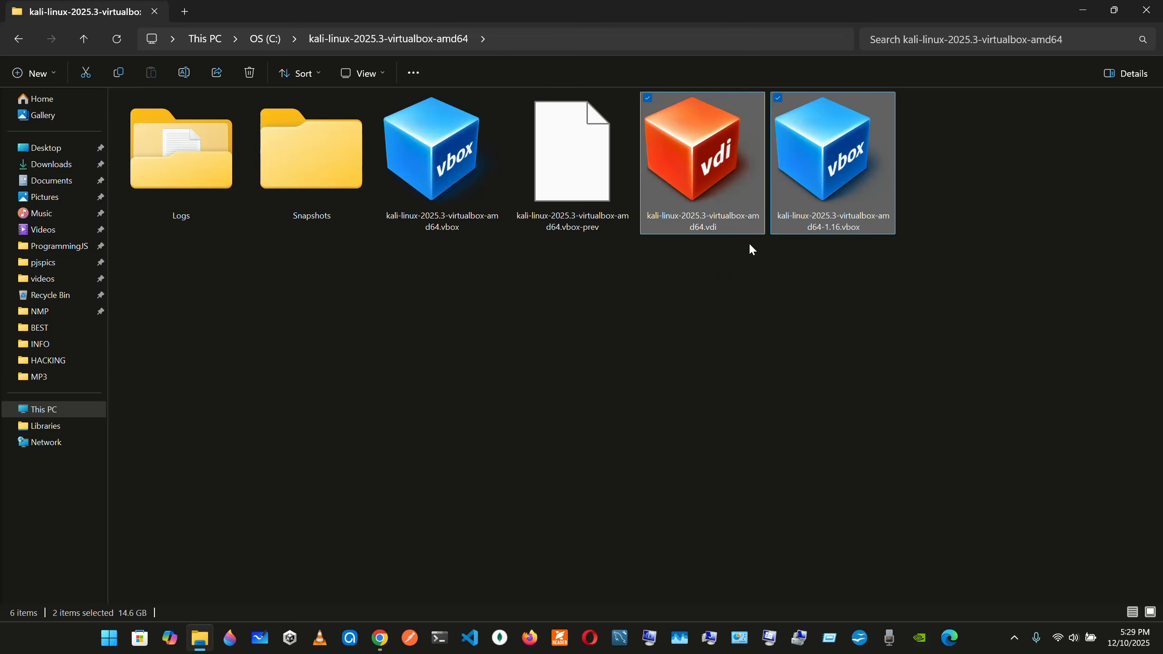
{"action": "left_click", "coordinate": [717, 247]}
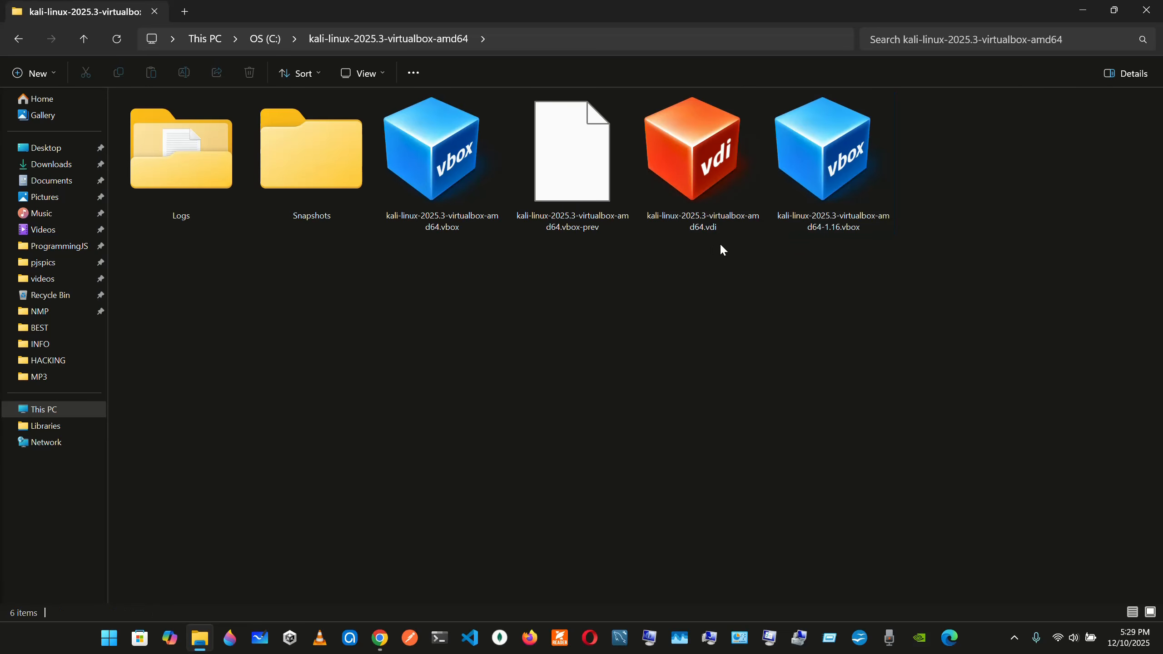
{"action": "left_click", "coordinate": [832, 210]}
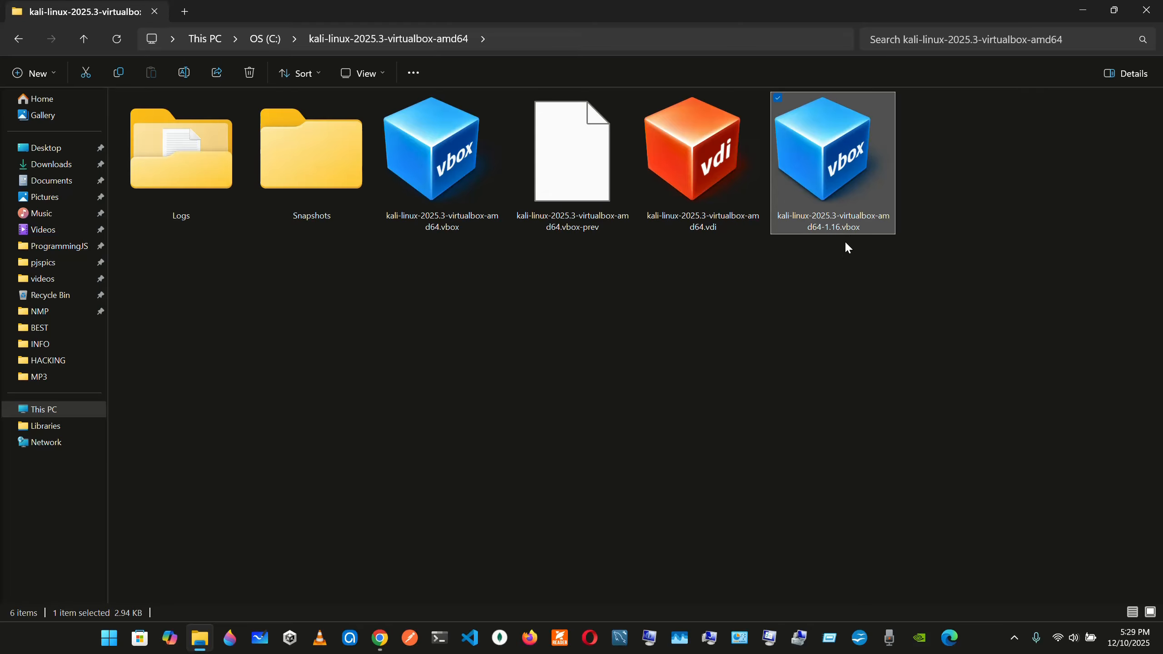
{"action": "left_click", "coordinate": [774, 265]}
{"action": "left_click_drag", "start_coordinate": [695, 349], "coordinate": [861, 117]}
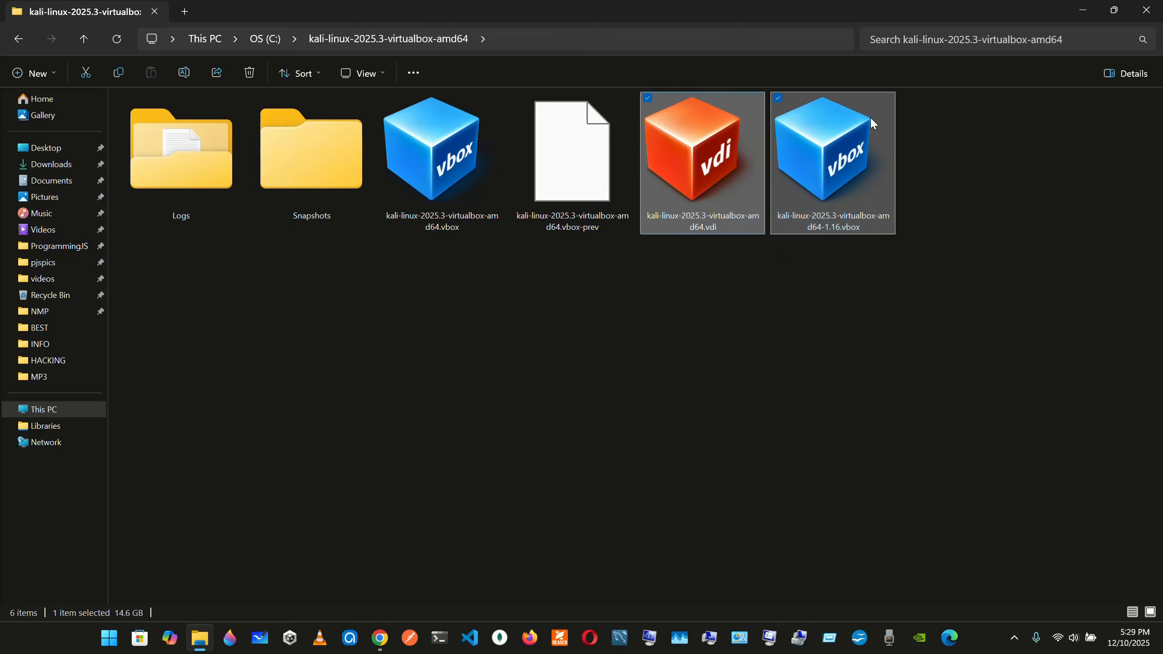
{"action": "left_click", "coordinate": [953, 111]}
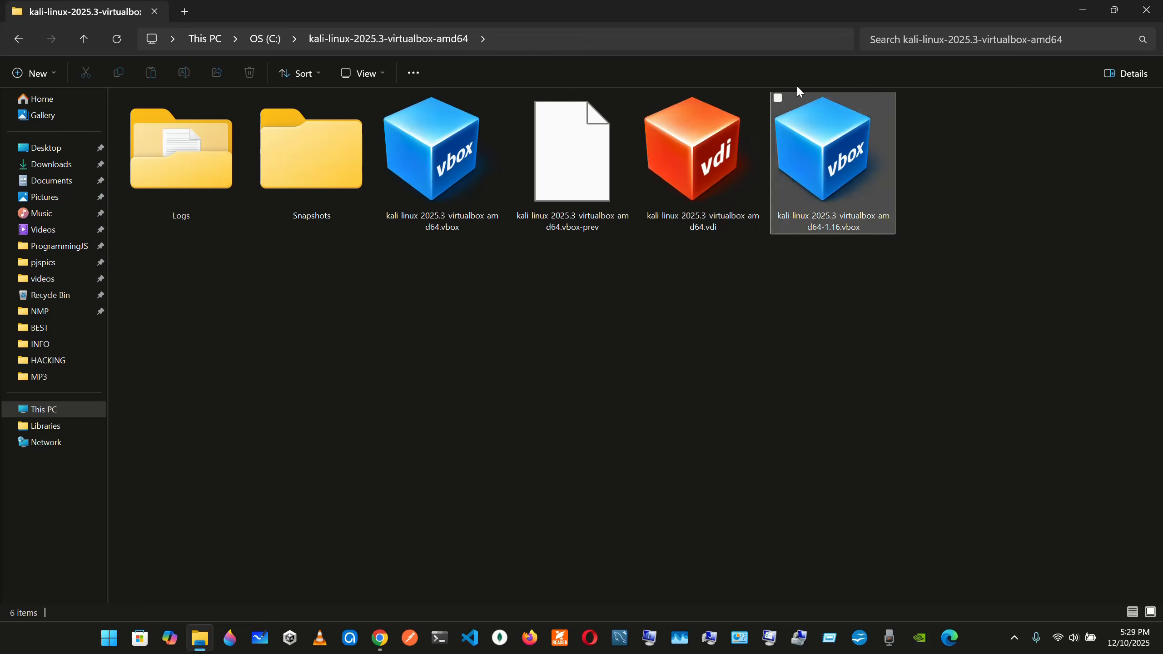
Go back to This PC and reopen the OS (C:) drive to show where the extracted Kali folder is stored
{"action": "left_click", "coordinate": [18, 39]}
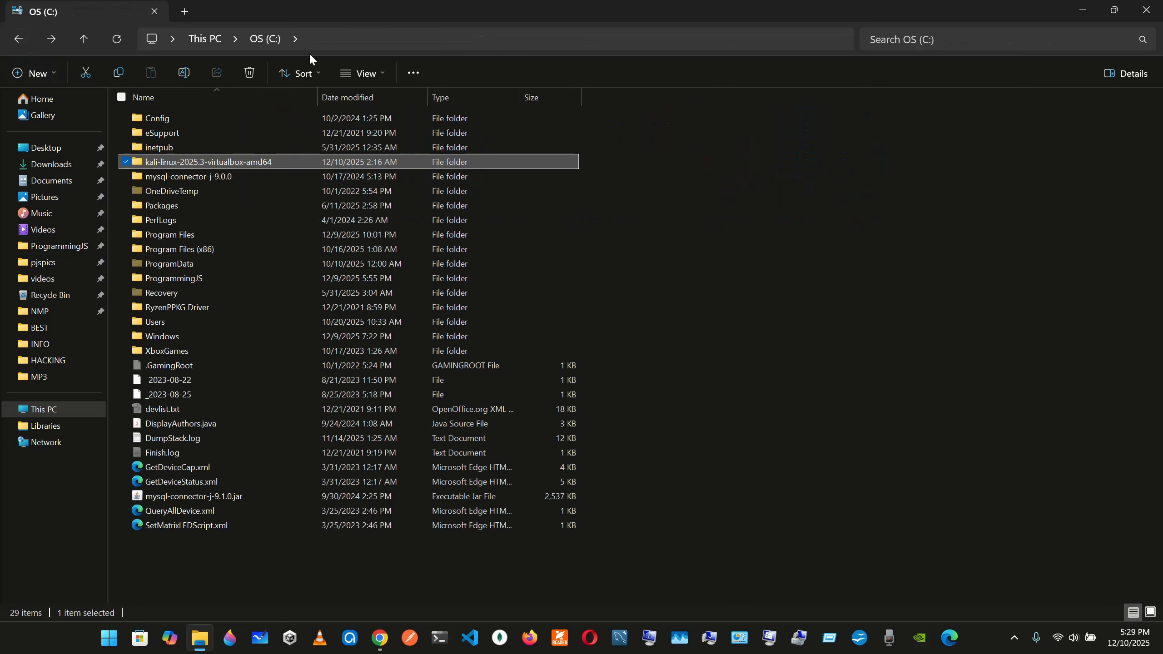
{"action": "left_click", "coordinate": [18, 39]}
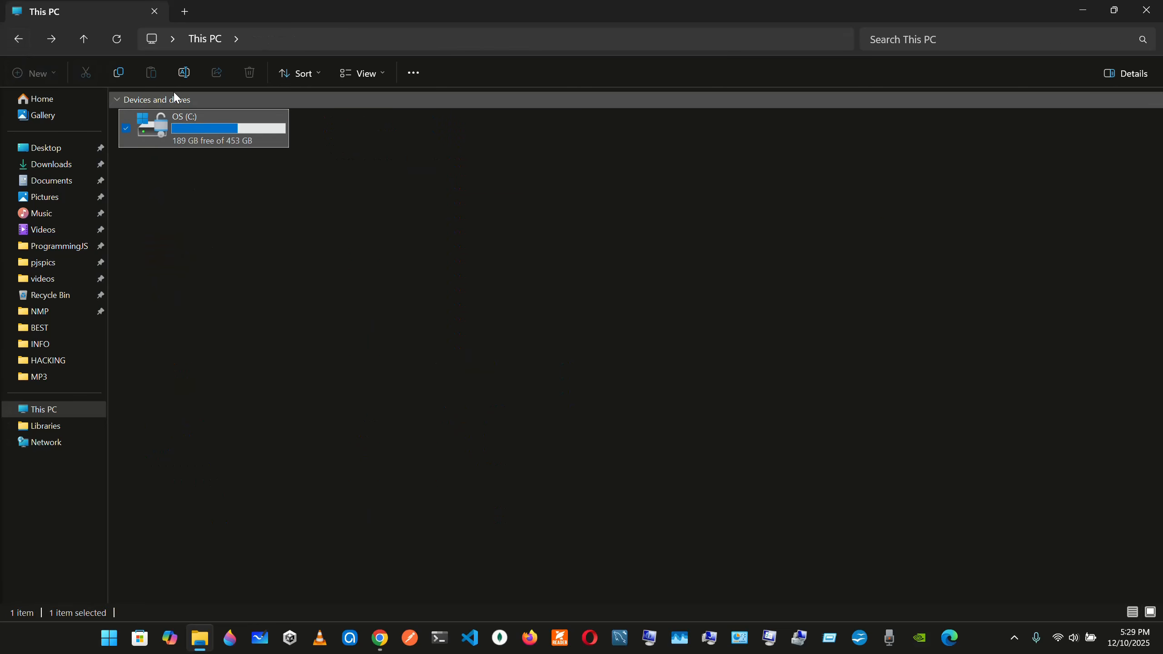
{"action": "double_click", "coordinate": [205, 117]}
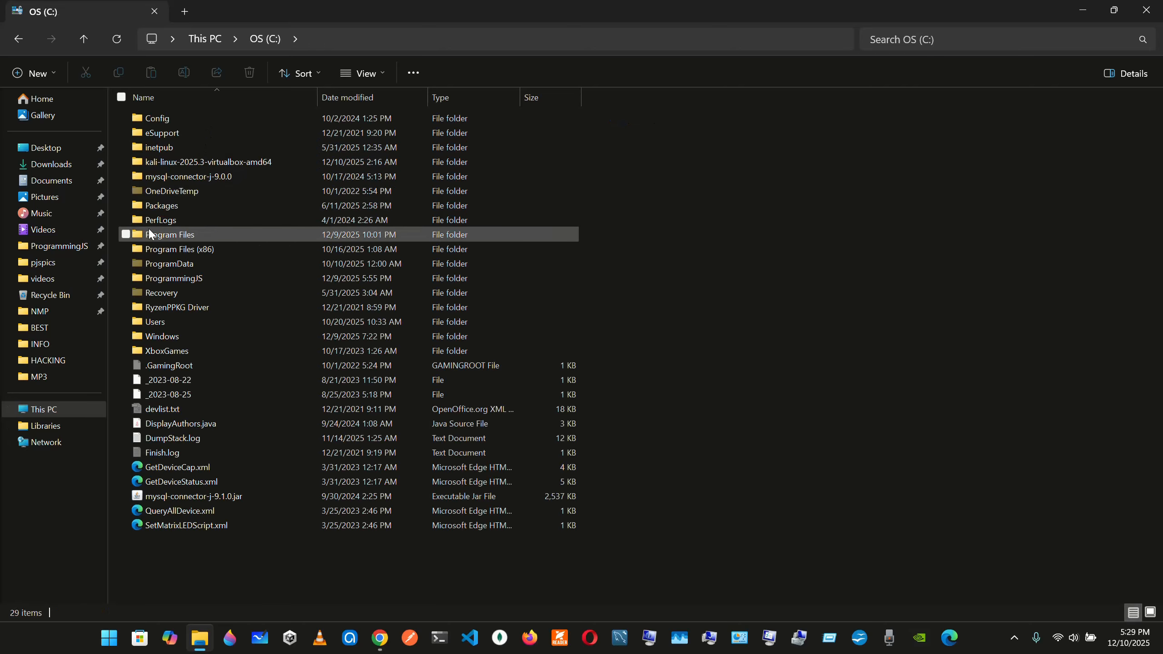
Revisit the Downloads folder, minimize File Explorer, and launch Oracle VirtualBox from the desktop
{"action": "left_click", "coordinate": [51, 164]}
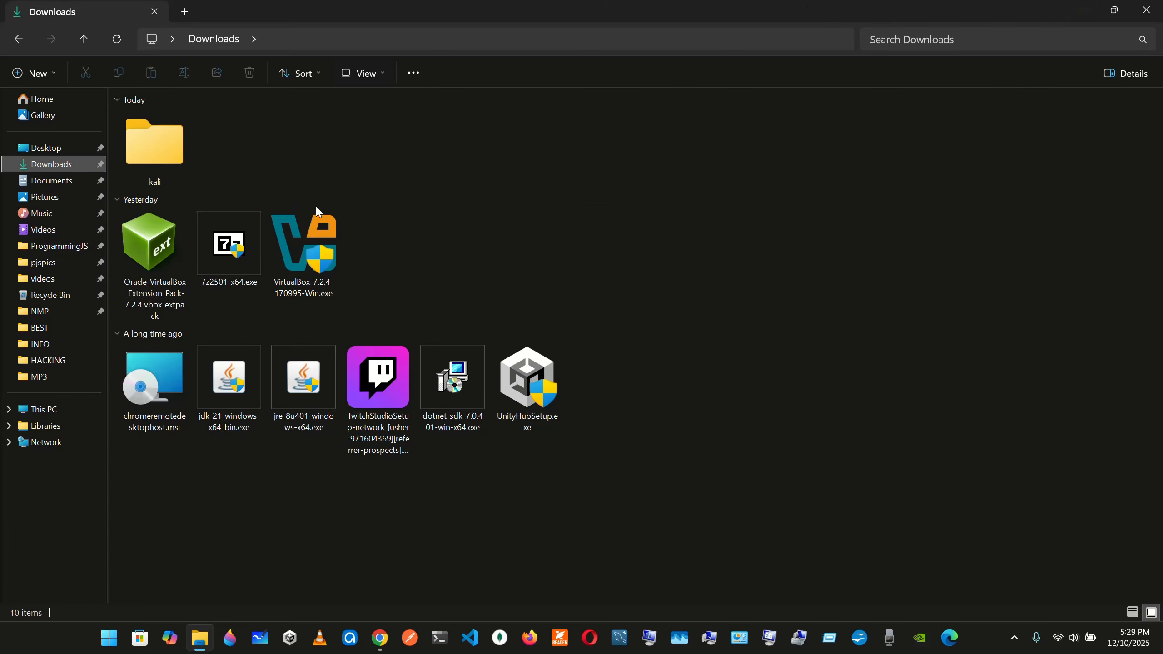
{"action": "left_click", "coordinate": [1078, 9]}
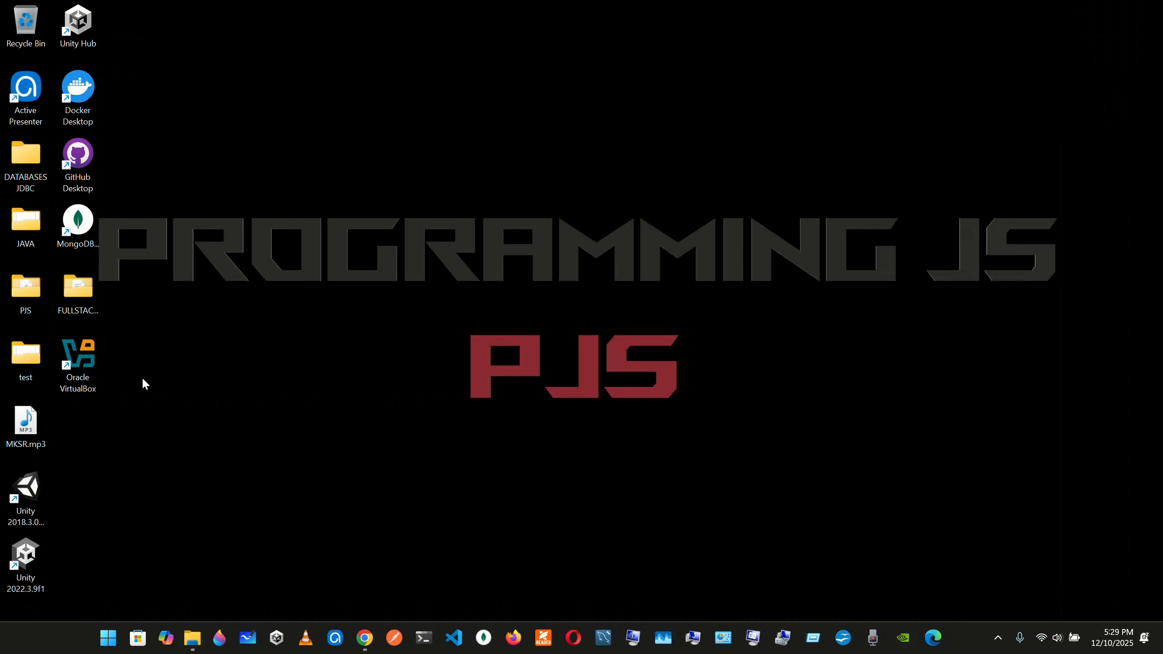
{"action": "left_click", "coordinate": [81, 367]}
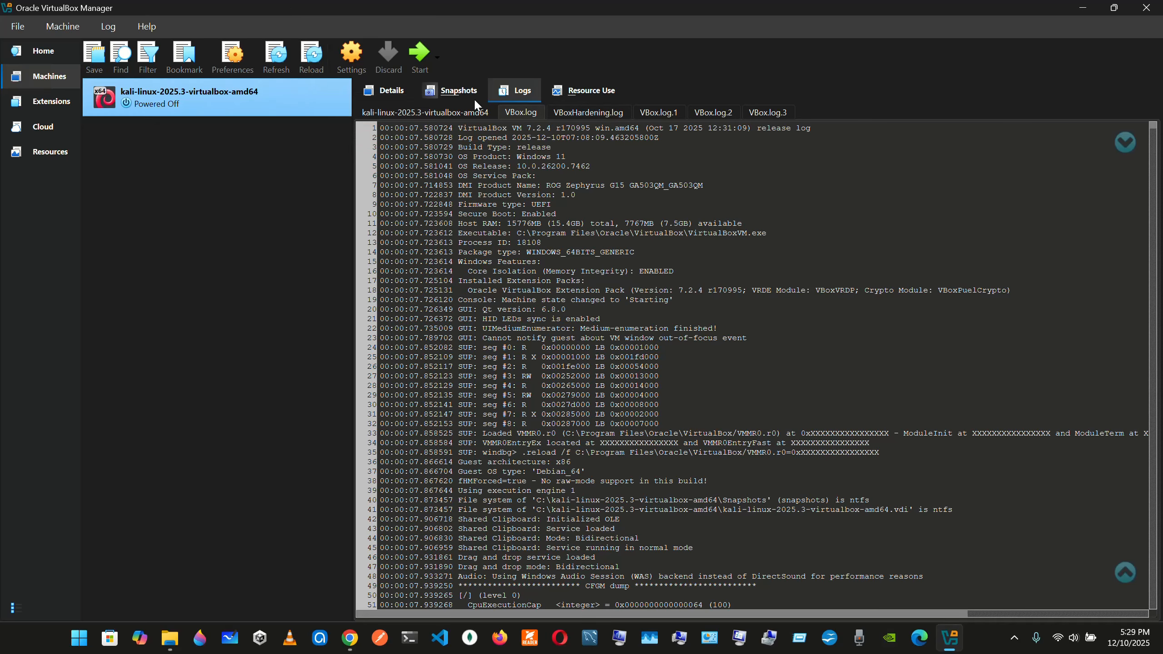
Look through the Kali virtual machine's details, snapshots and logs, and return to its details
{"action": "left_click", "coordinate": [401, 95]}
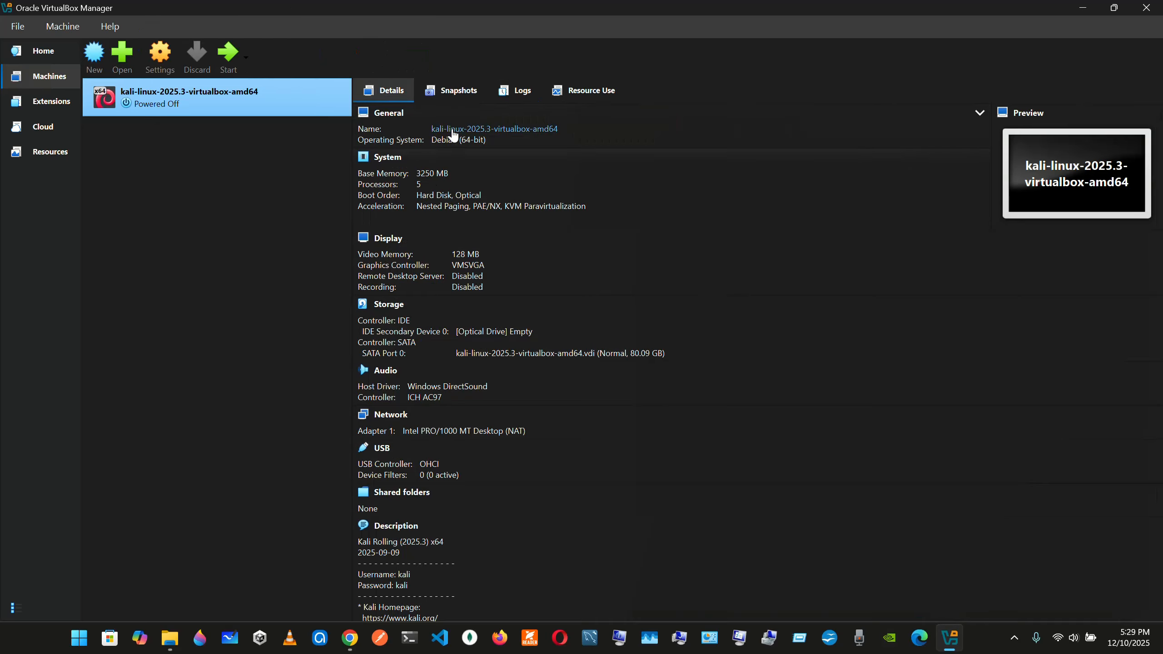
{"action": "left_click", "coordinate": [451, 101]}
{"action": "left_click", "coordinate": [530, 92]}
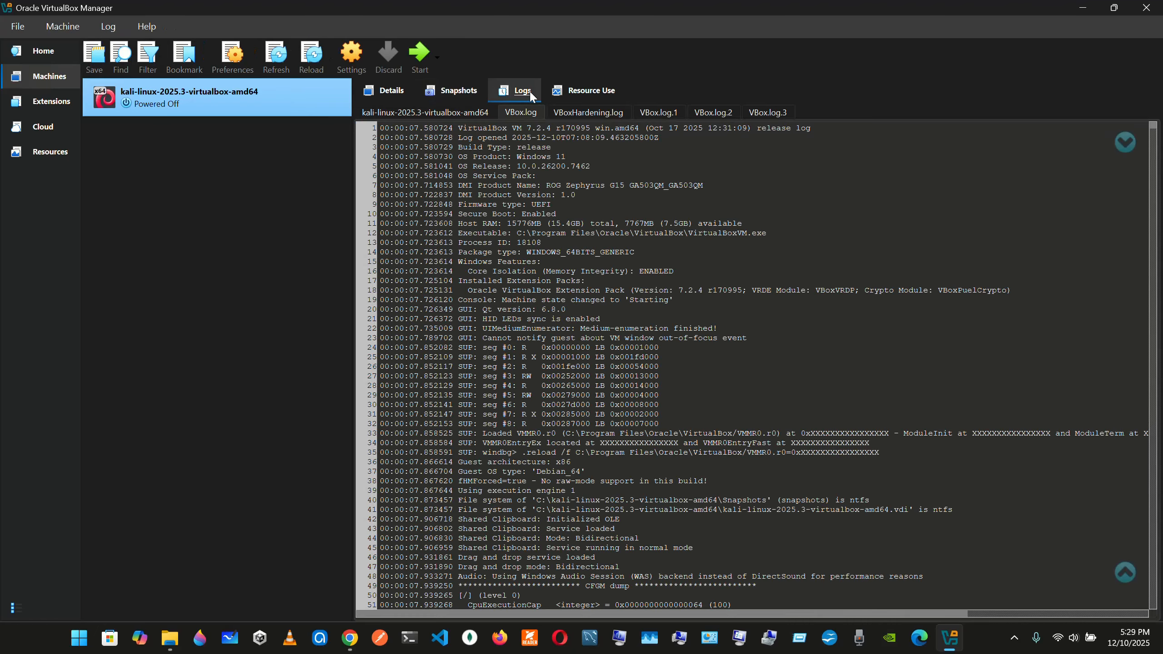
{"action": "left_click", "coordinate": [376, 96]}
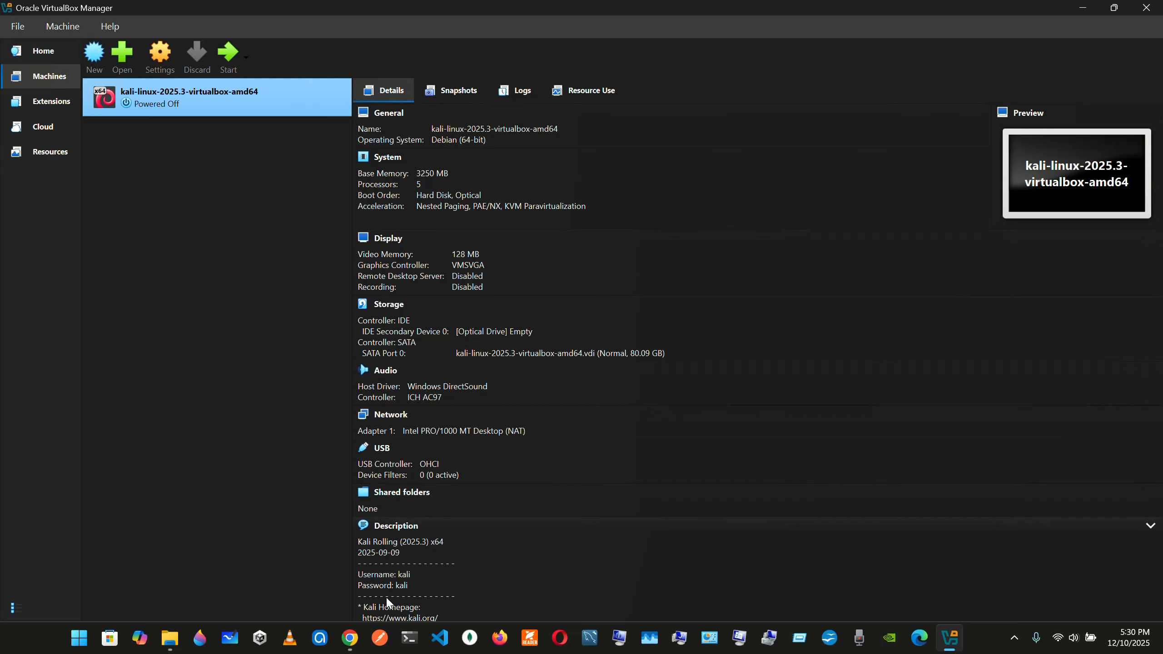
Browse for a virtual machine file to open in the kali-linux-2025.3-virtualbox-amd64 folder on OS (C:), and dismiss the file selection without opening one
{"action": "left_click", "coordinate": [124, 59]}
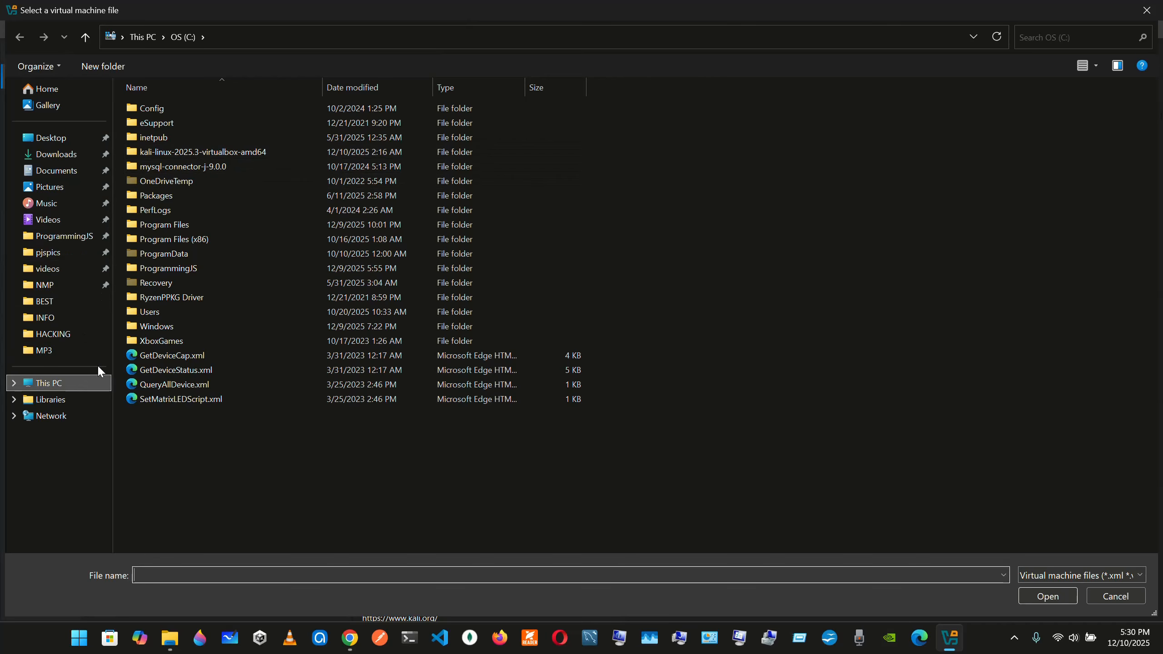
{"action": "left_click", "coordinate": [187, 153]}
{"action": "double_click", "coordinate": [188, 152]}
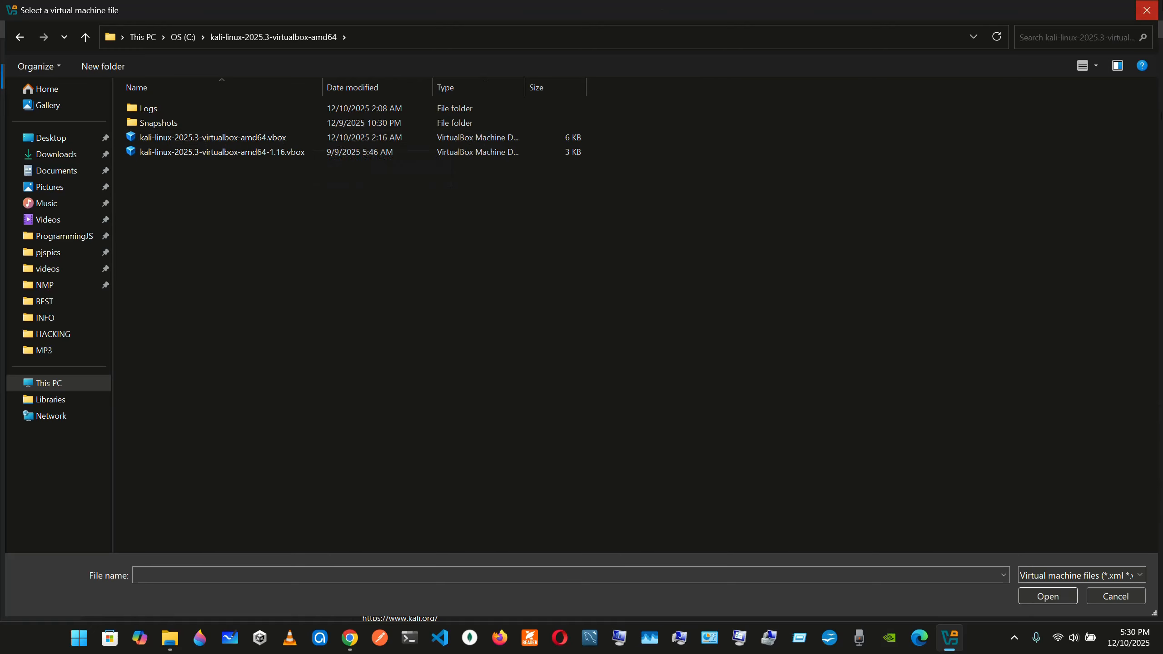
{"action": "left_click", "coordinate": [1146, 10]}
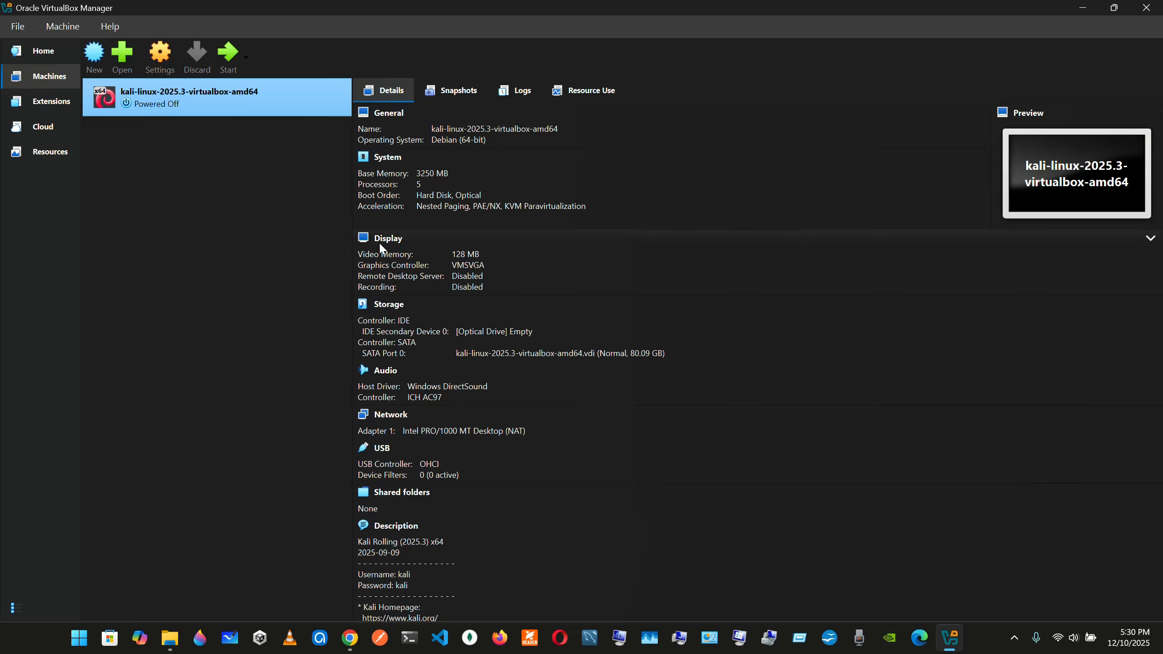
Start the kali-linux-2025.3-virtualbox-amd64 virtual machine
{"action": "left_click", "coordinate": [227, 53]}
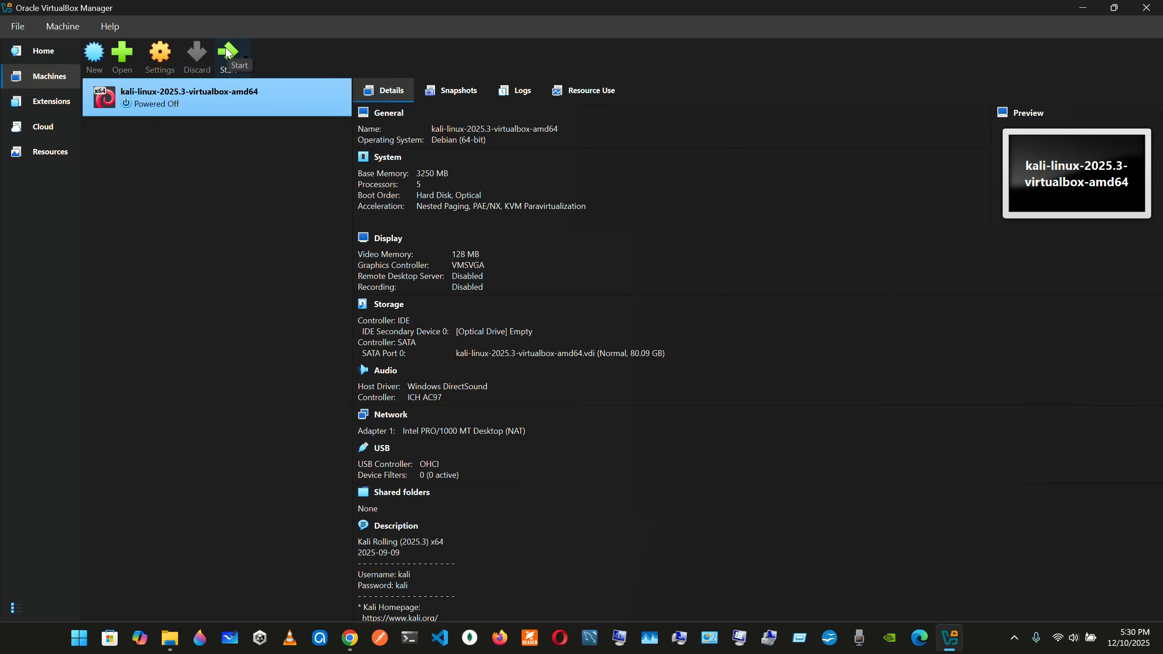
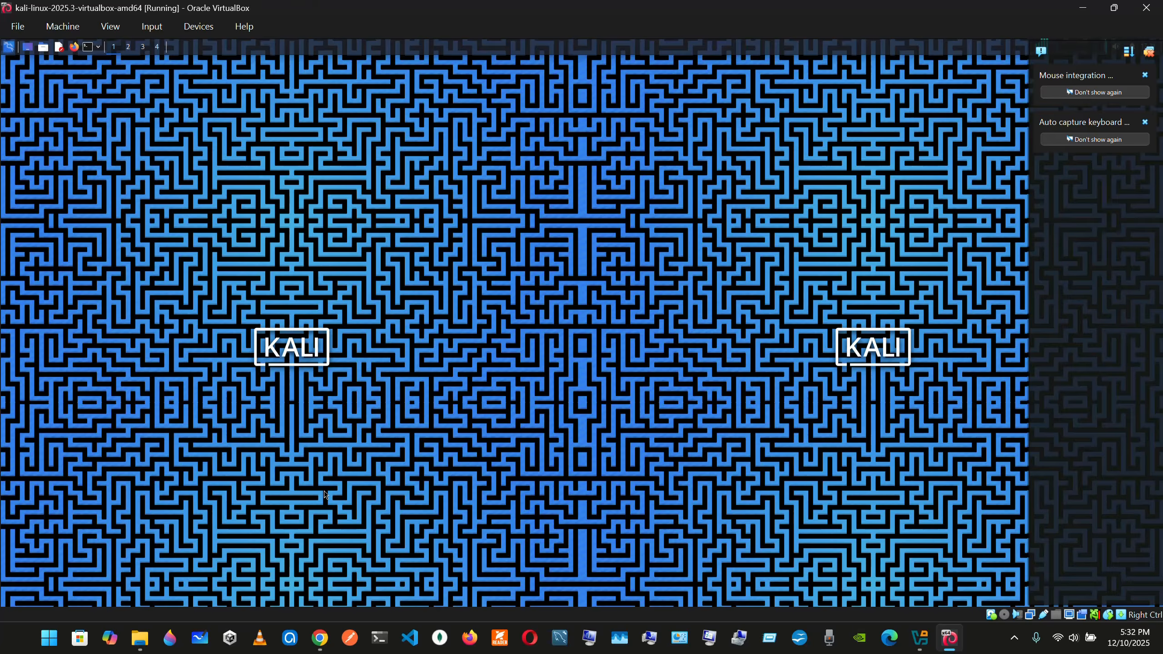
Examine the Kali virtual machine's folders and files in kali-linux-2025.3-virtualbox-amd64 on OS (C:) in File Explorer, and minimize File Explorer
{"action": "left_click", "coordinate": [143, 637]}
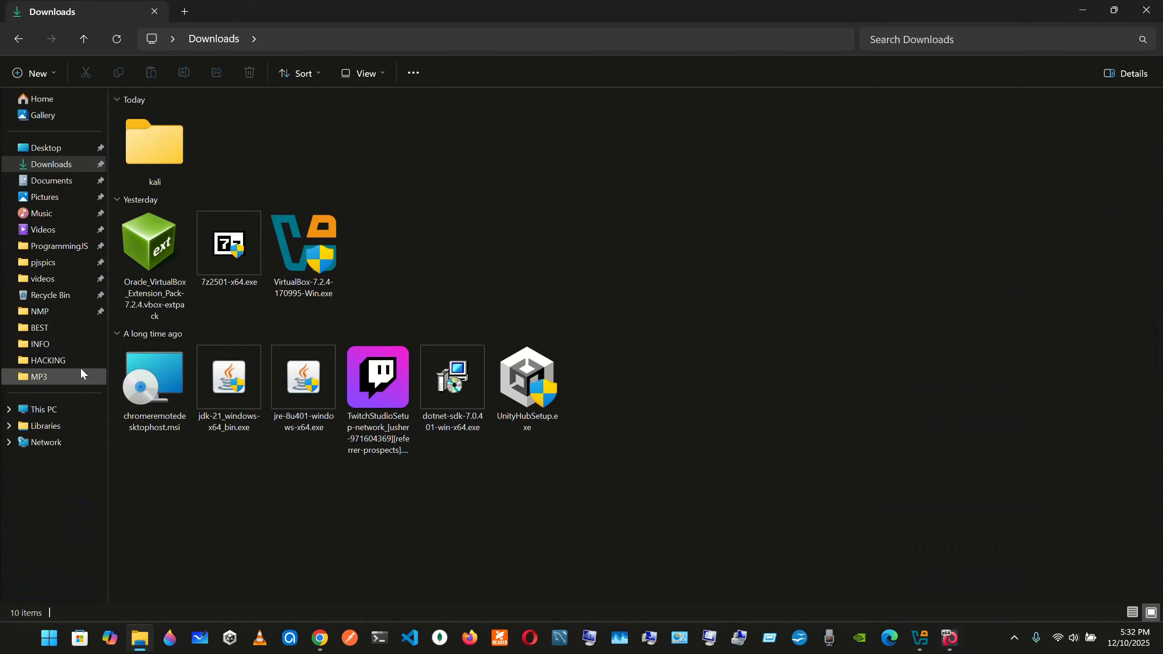
{"action": "left_click", "coordinate": [68, 409]}
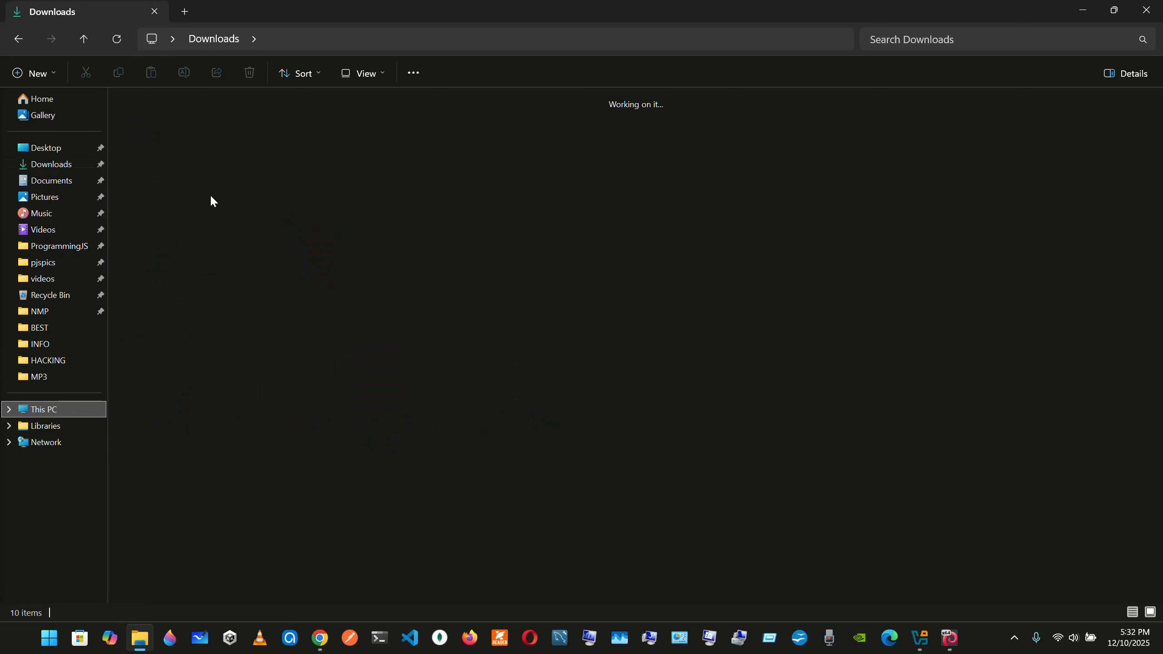
{"action": "double_click", "coordinate": [227, 129]}
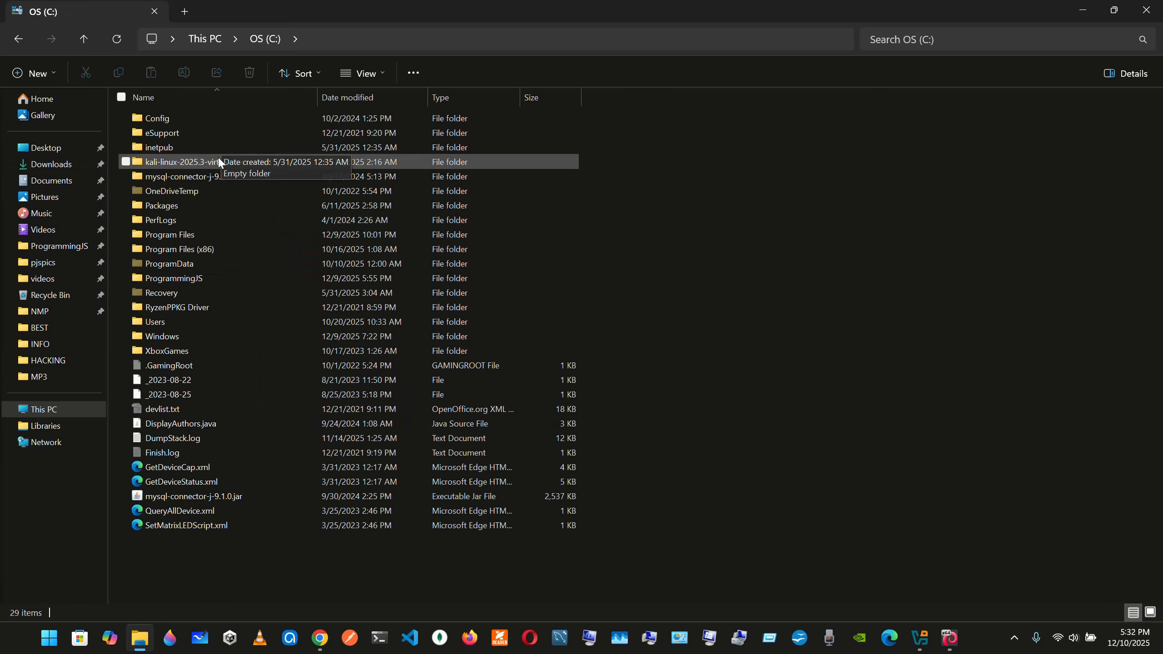
{"action": "double_click", "coordinate": [218, 161]}
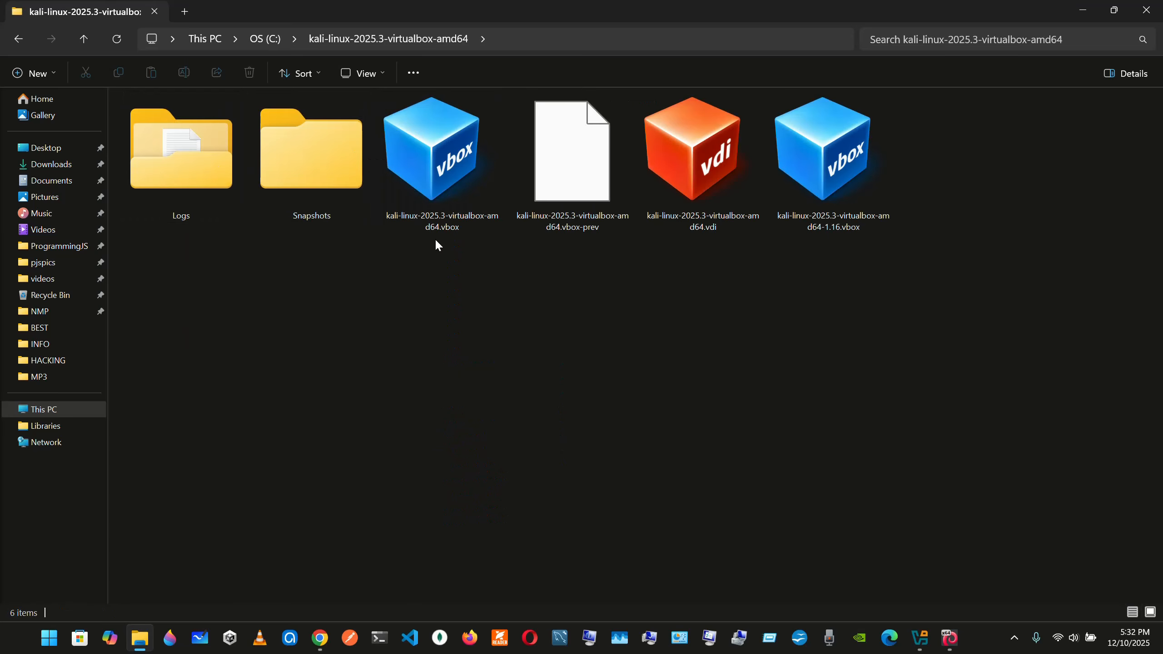
{"action": "left_click_drag", "start_coordinate": [683, 289], "coordinate": [876, 117]}
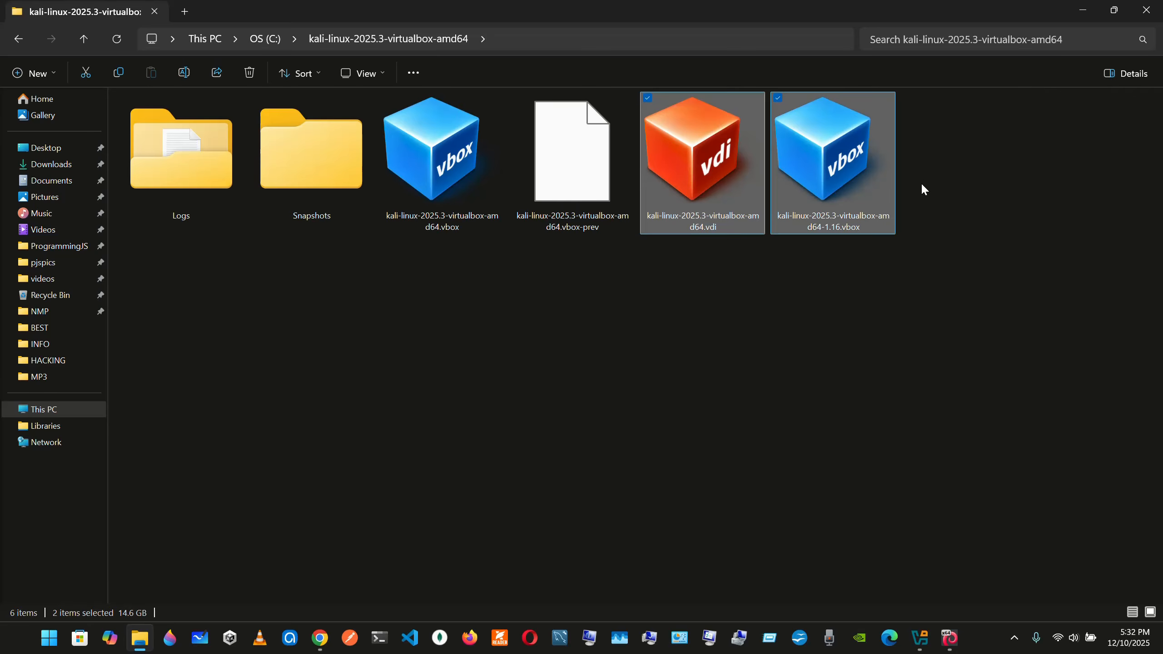
{"action": "left_click_drag", "start_coordinate": [588, 310], "coordinate": [177, 162]}
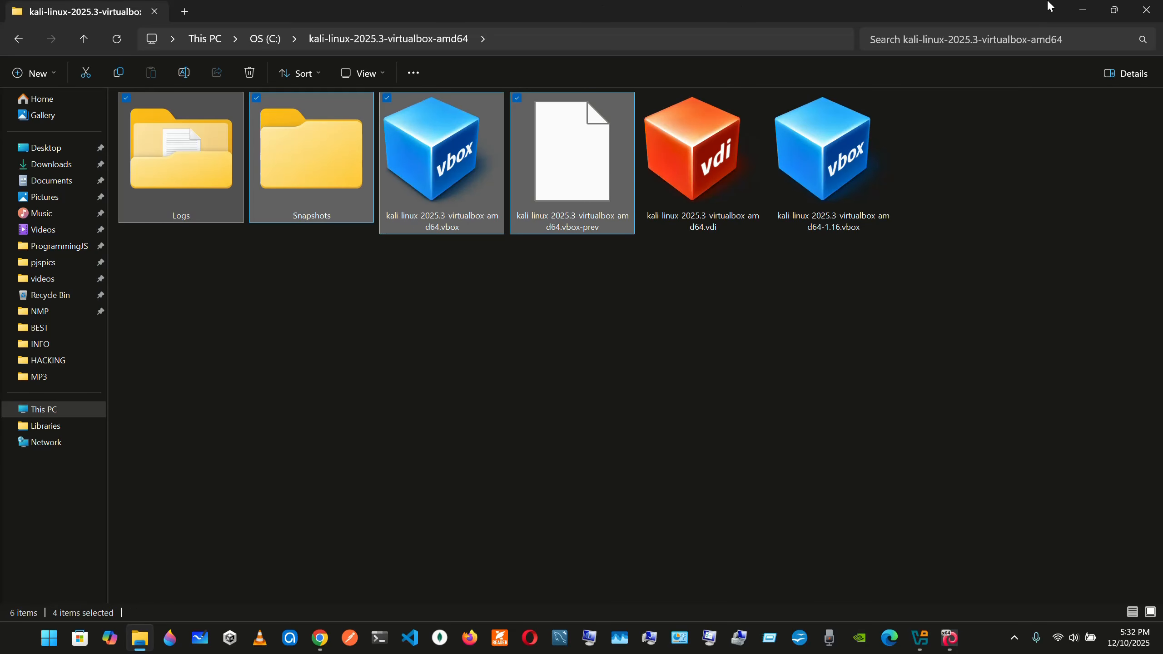
{"action": "left_click", "coordinate": [1082, 8]}
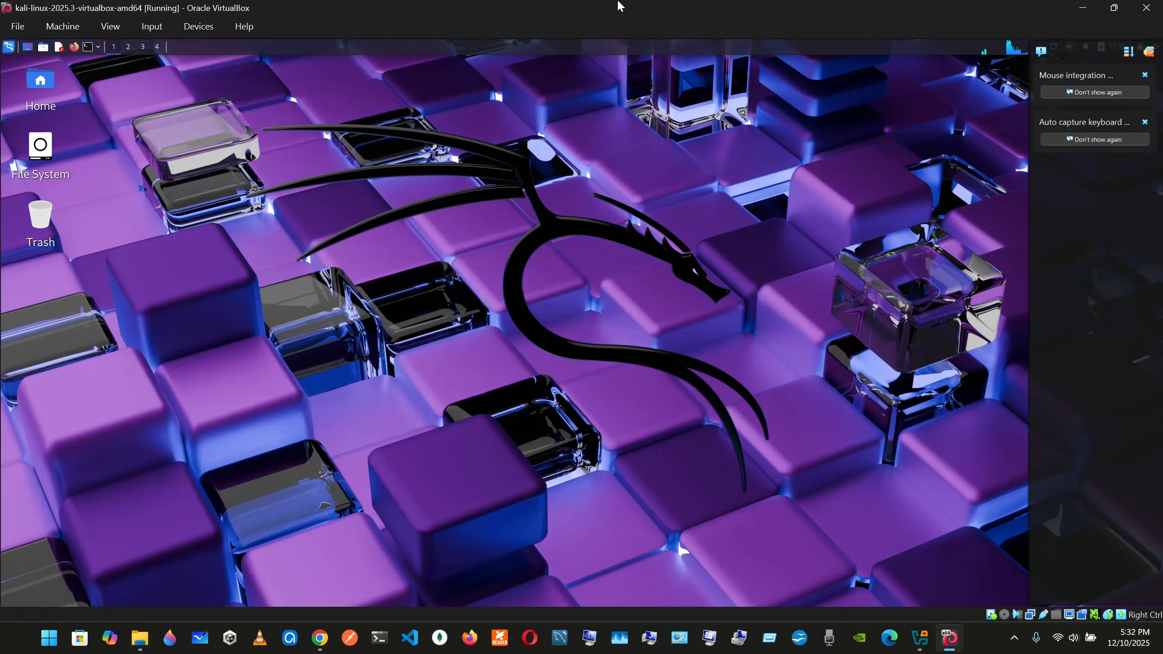
Restore the maximized Kali virtual machine window to a smaller size and move it aside, revealing VirtualBox Manager
{"action": "double_click", "coordinate": [621, 7]}
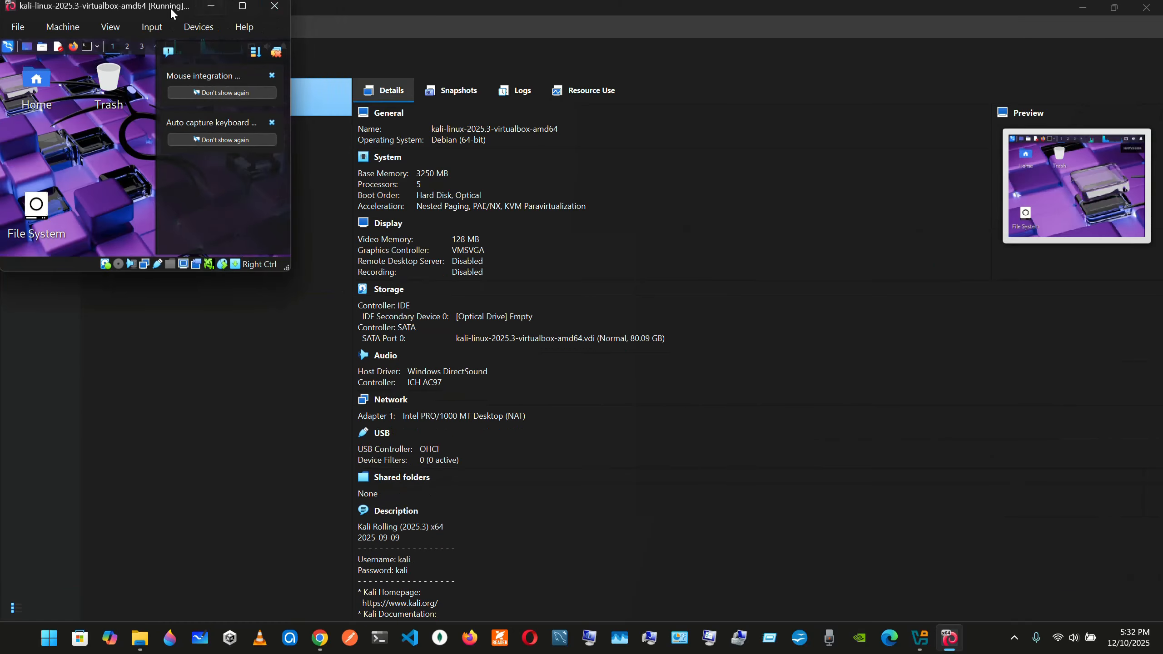
{"action": "left_click_drag", "start_coordinate": [171, 8], "coordinate": [538, 189]}
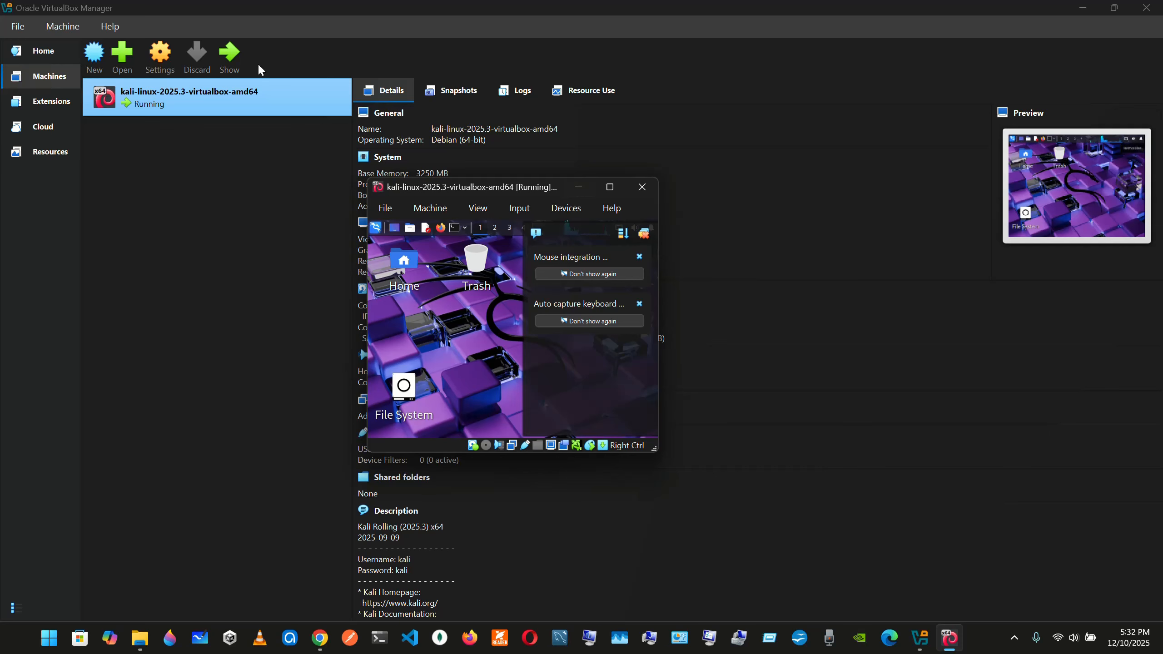
{"action": "left_click_drag", "start_coordinate": [500, 189], "coordinate": [797, 219]}
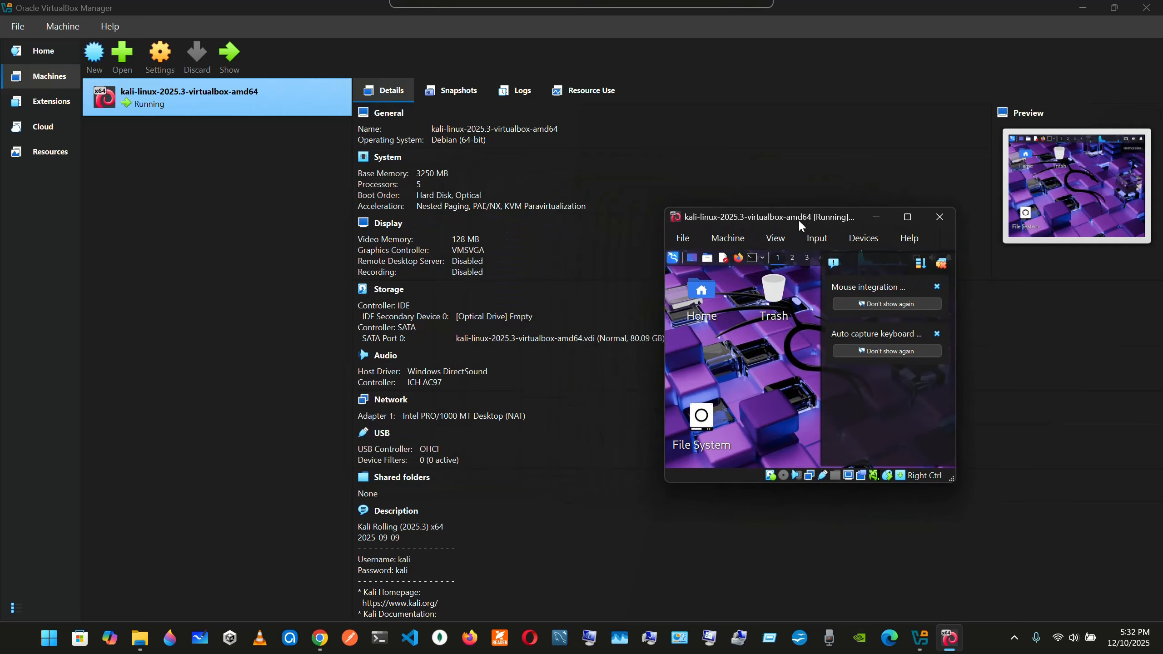
Look through the running Kali machine's snapshots, logs and resource use in VirtualBox Manager, and return to its details
{"action": "left_click", "coordinate": [453, 91]}
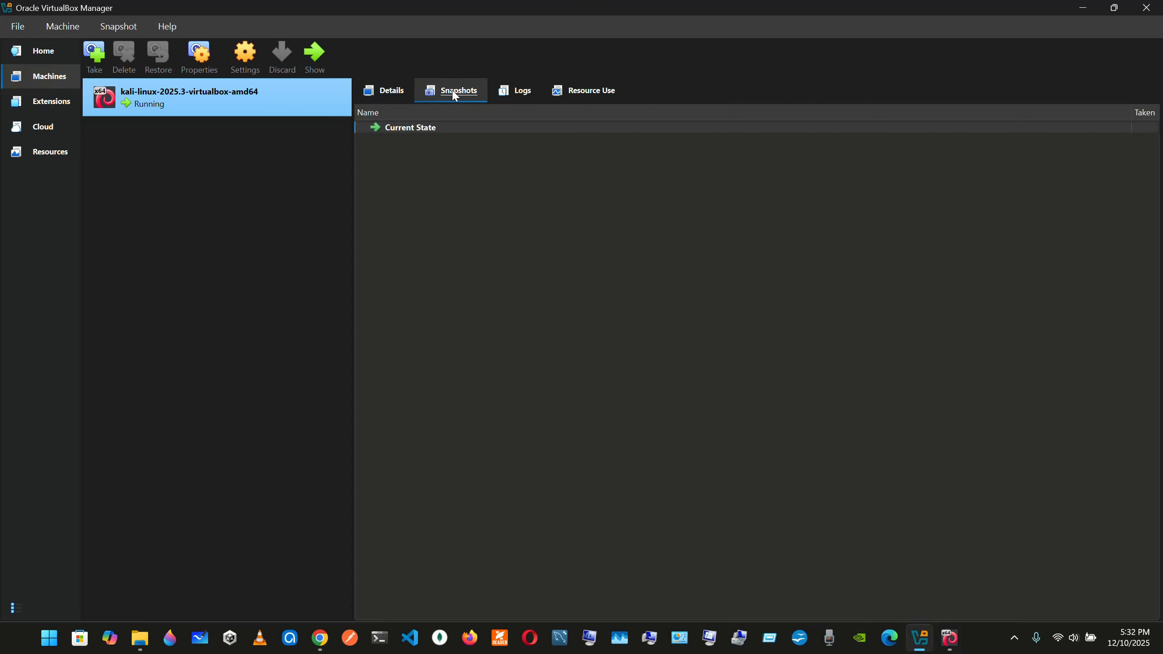
{"action": "left_click", "coordinate": [514, 92]}
{"action": "left_click", "coordinate": [584, 90]}
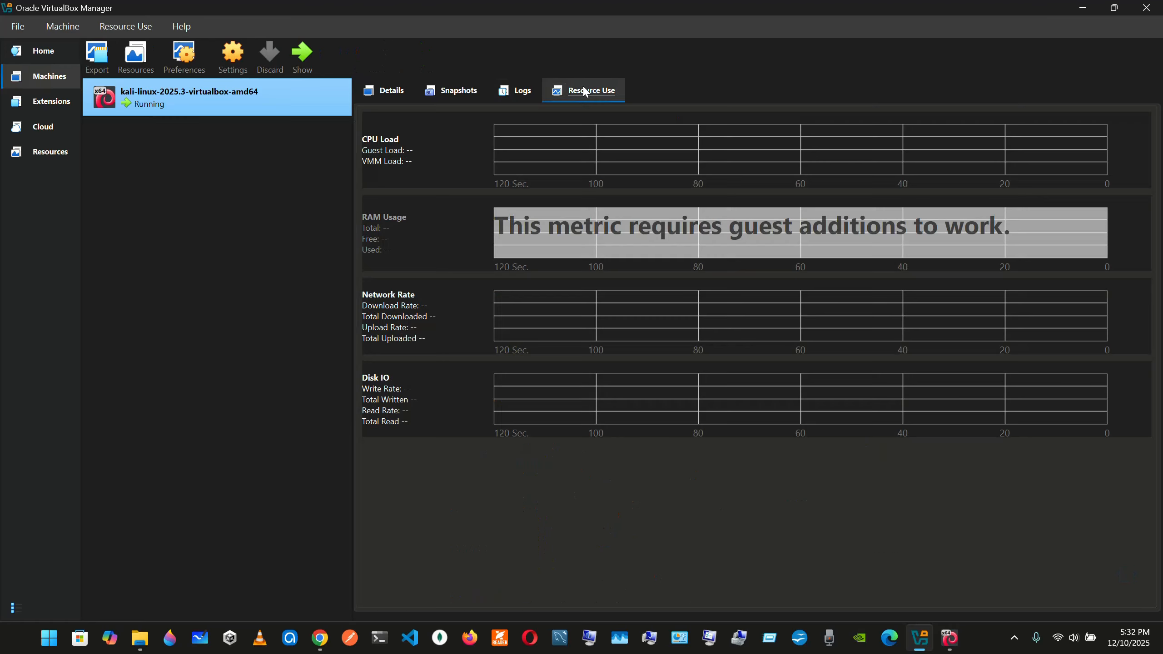
{"action": "left_click", "coordinate": [384, 90]}
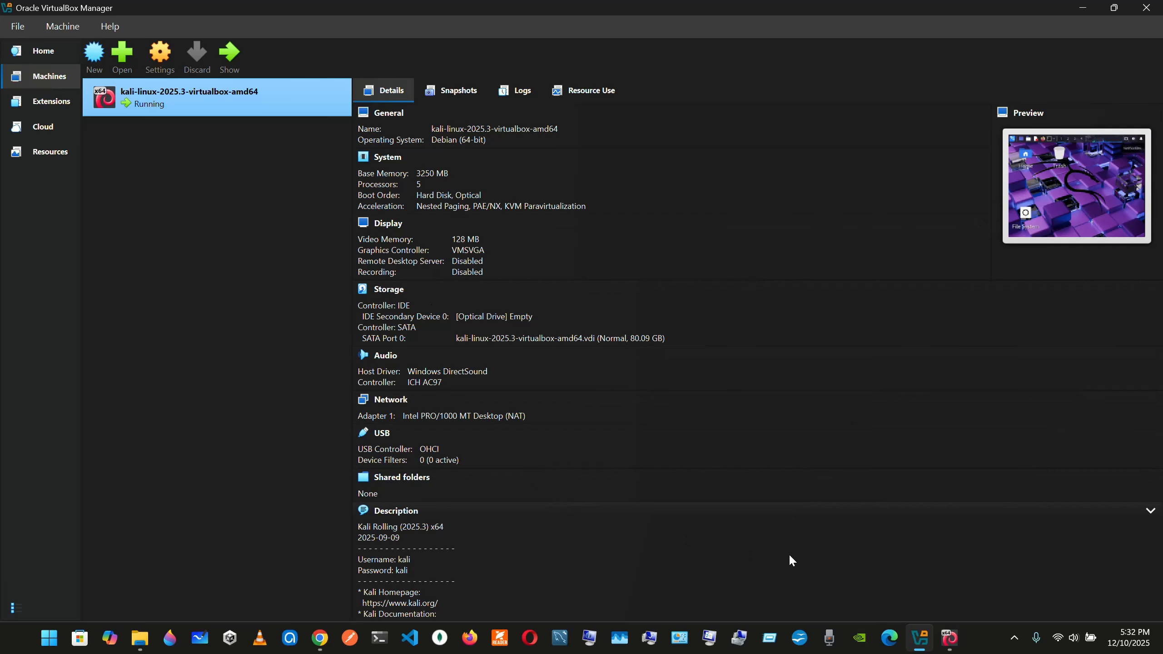
Examine the host's CPU, memory and Disk 0 (C:) performance in a maximized Task Manager, and minimize it
{"action": "left_click", "coordinate": [625, 641]}
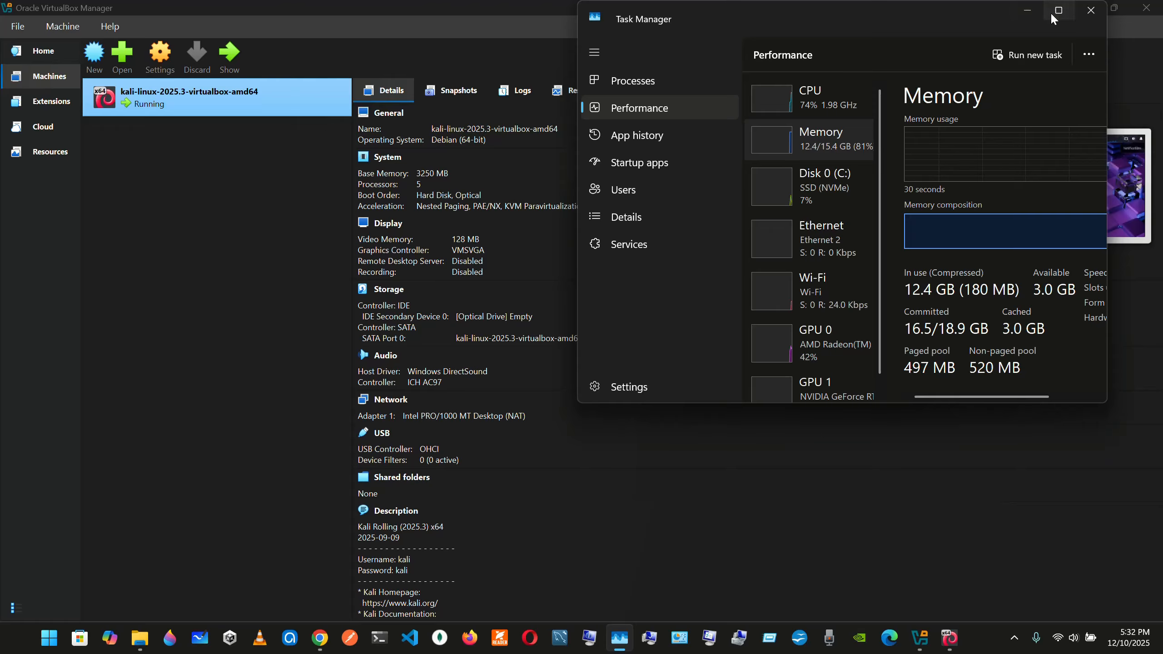
{"action": "left_click", "coordinate": [1052, 16]}
{"action": "left_click", "coordinate": [241, 103]}
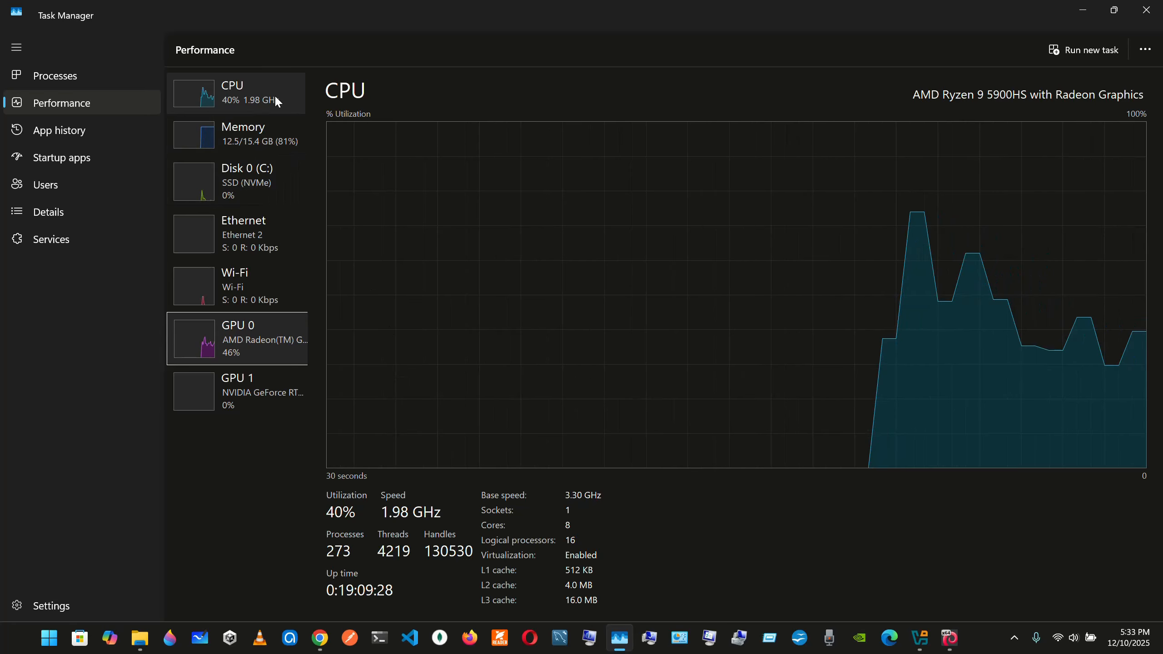
{"action": "left_click", "coordinate": [275, 130]}
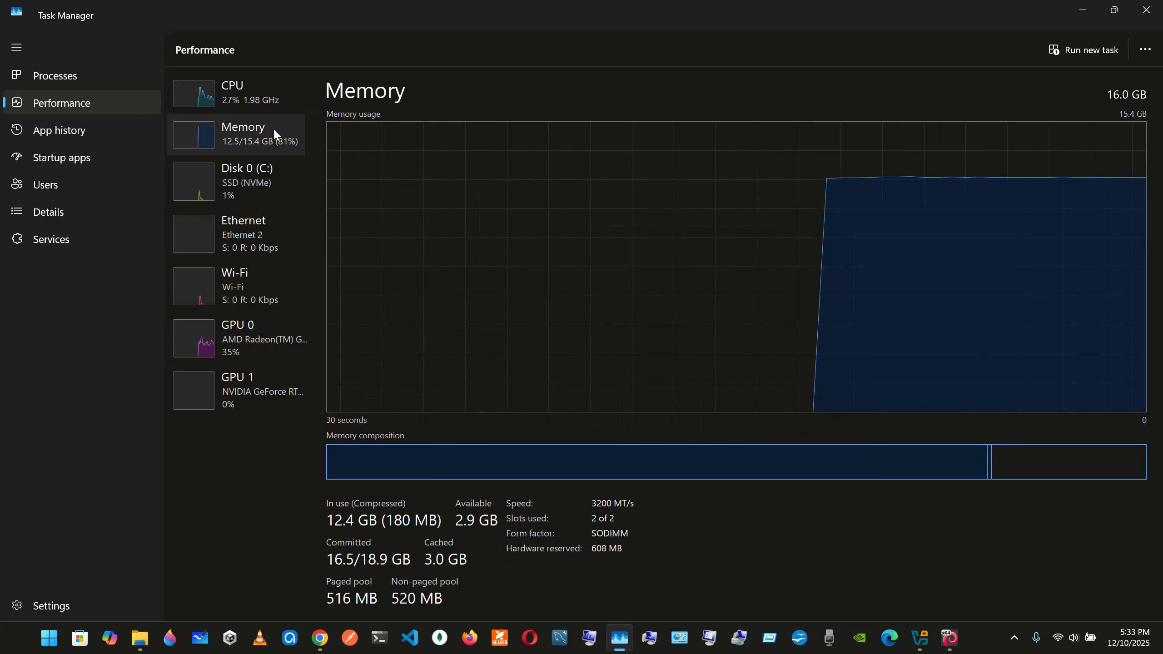
{"action": "left_click", "coordinate": [265, 183]}
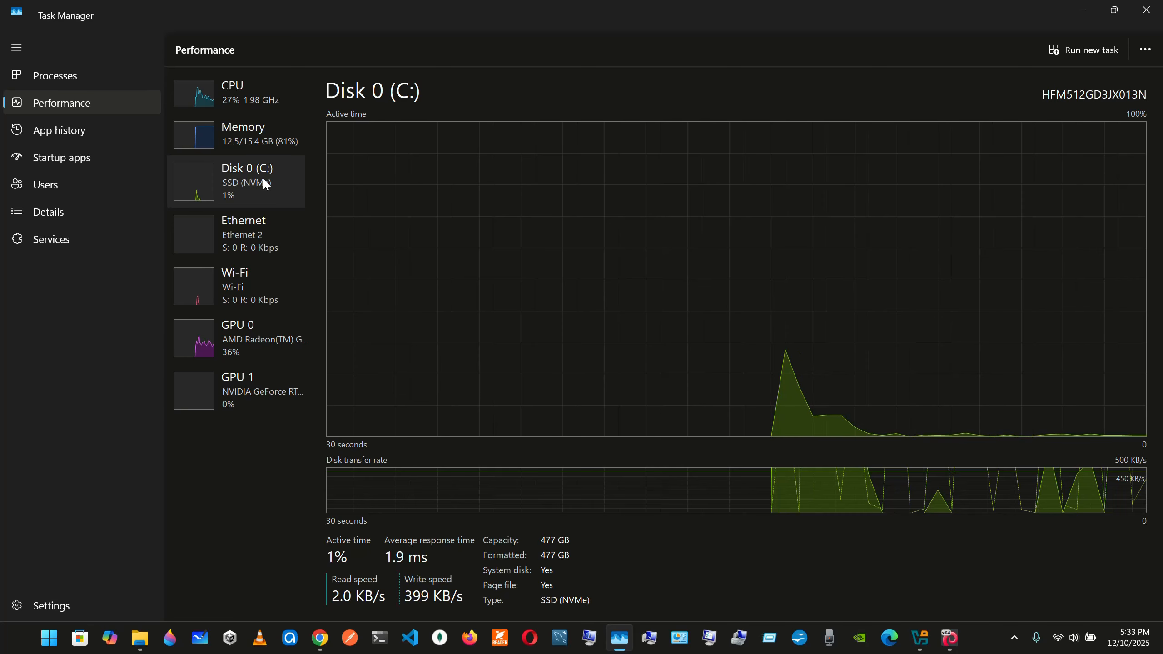
{"action": "left_click", "coordinate": [260, 105]}
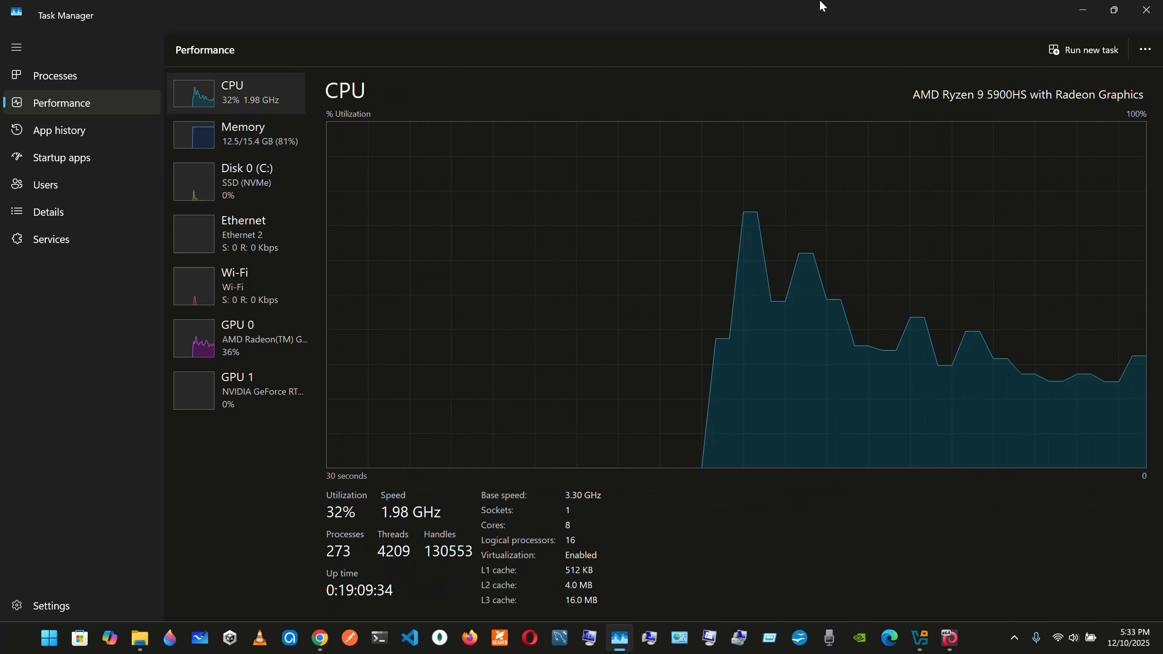
{"action": "left_click", "coordinate": [1081, 7]}
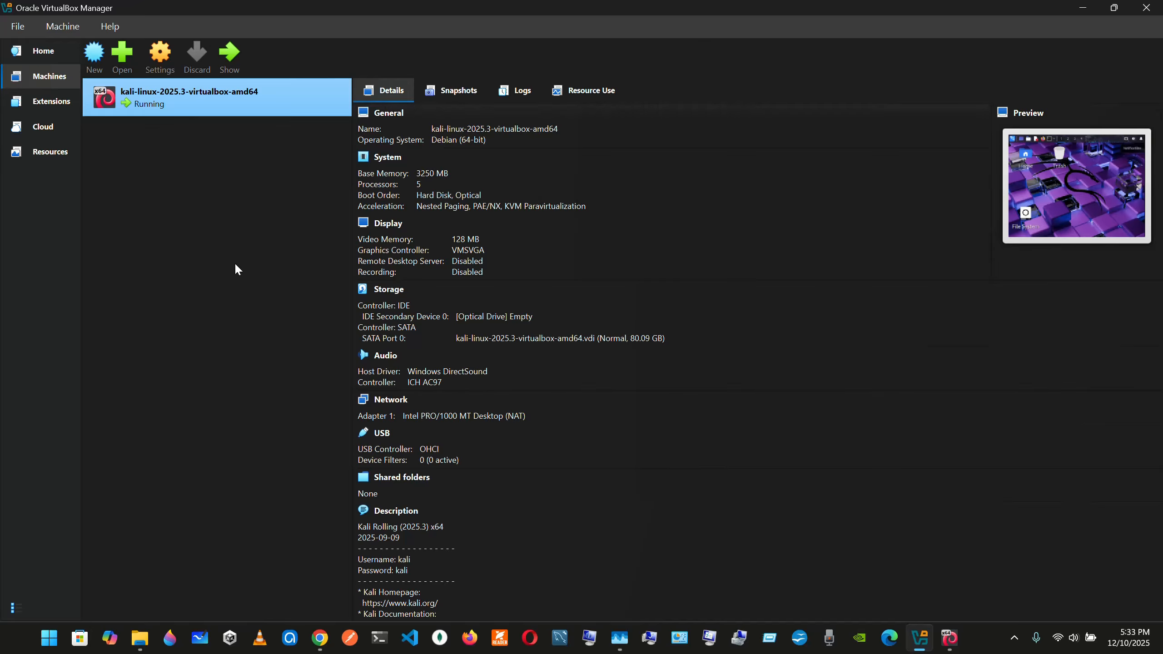
Maximize the Kali virtual machine window, and view the bookmarked Exploit-DB and Google Hacking DB pages in its Firefox browser
{"action": "left_click", "coordinate": [949, 637]}
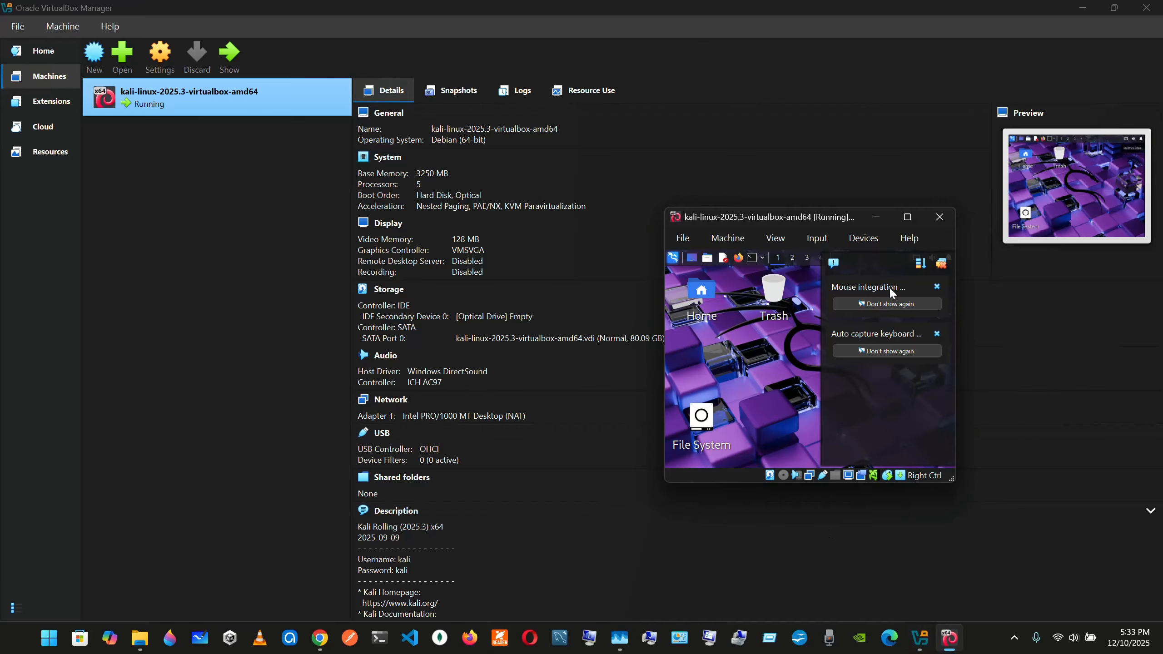
{"action": "left_click", "coordinate": [904, 216]}
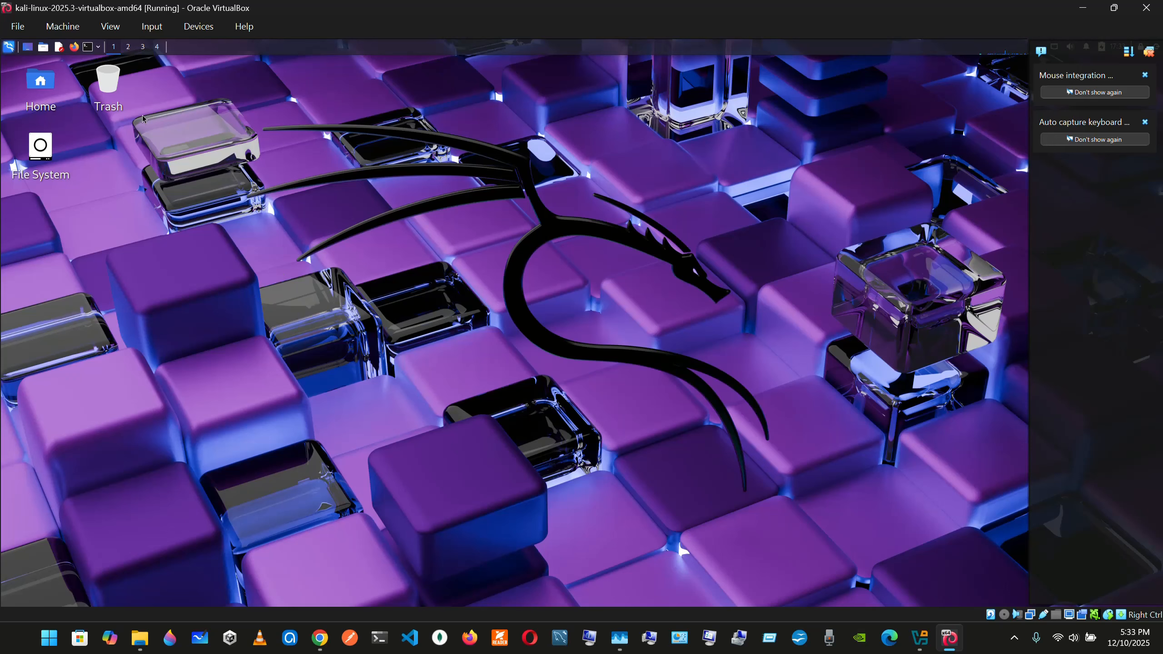
{"action": "left_click", "coordinate": [74, 50]}
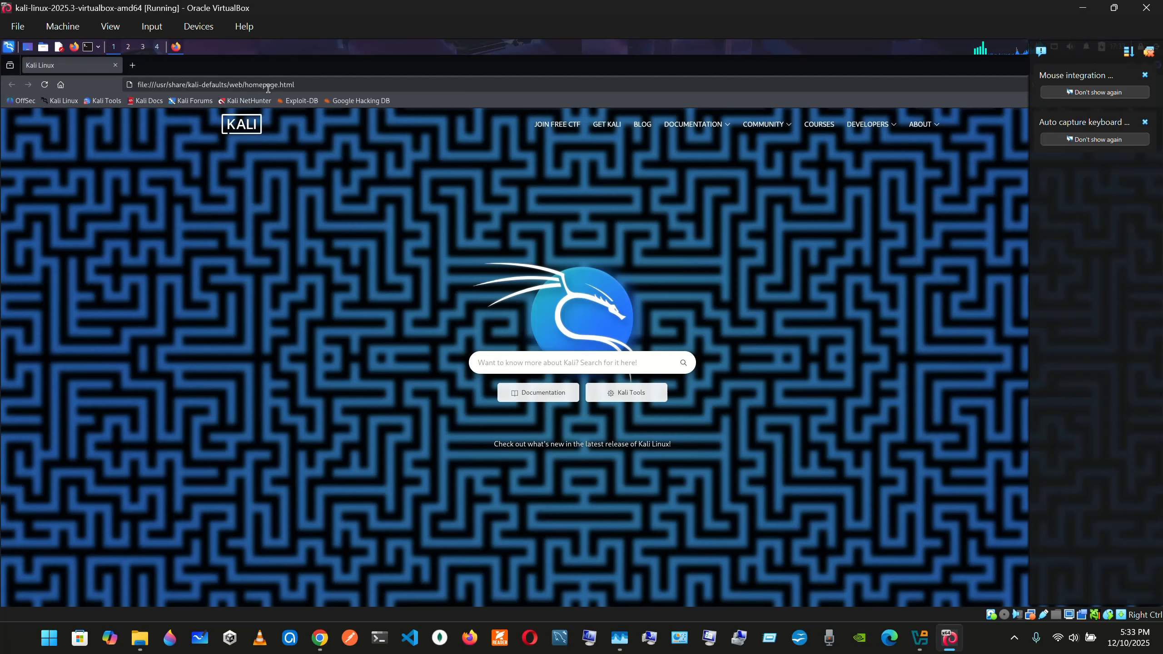
{"action": "left_click", "coordinate": [307, 104]}
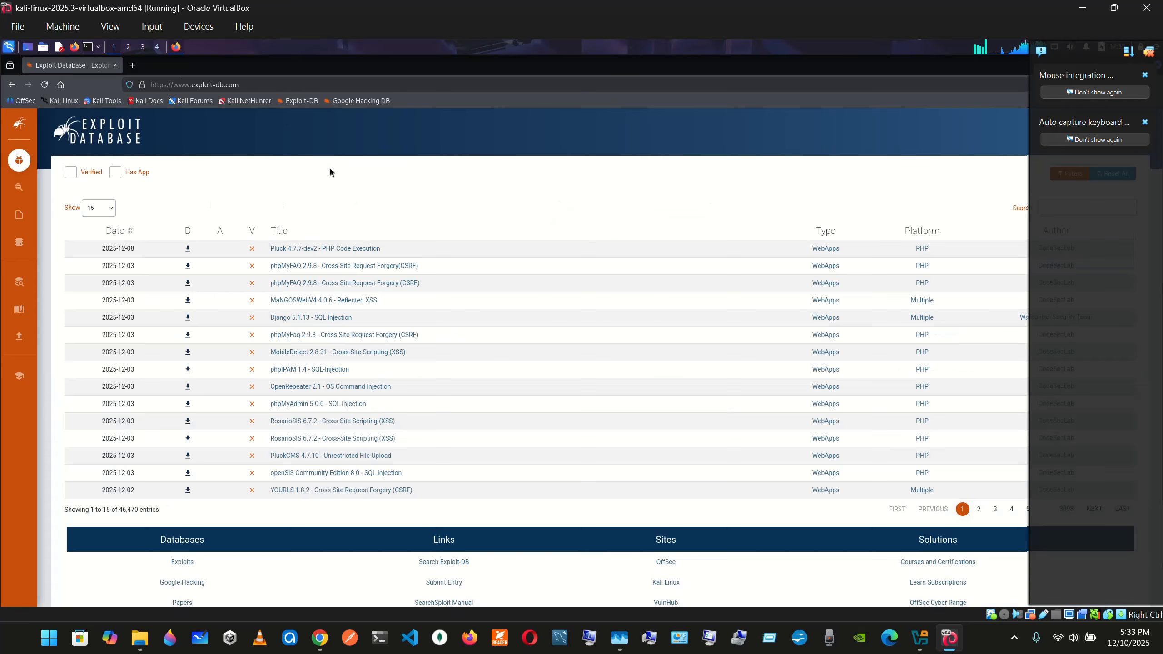
{"action": "left_click", "coordinate": [367, 101]}
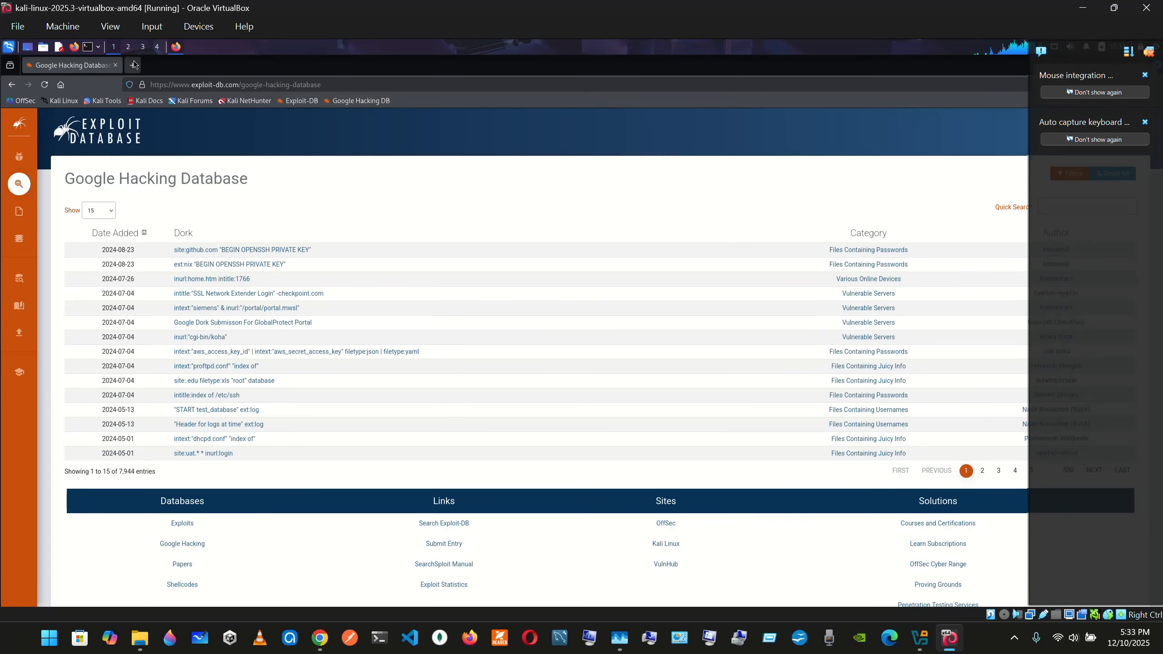
{"action": "left_click", "coordinate": [75, 28]}
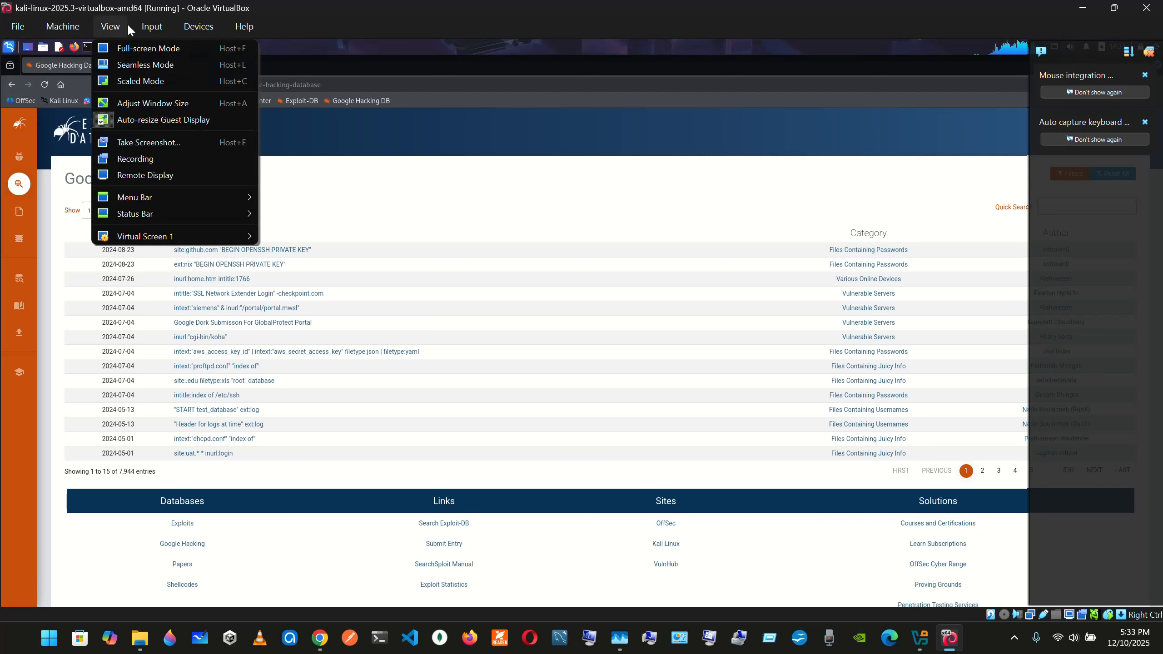
{"action": "mouse_move", "coordinate": [195, 26]}
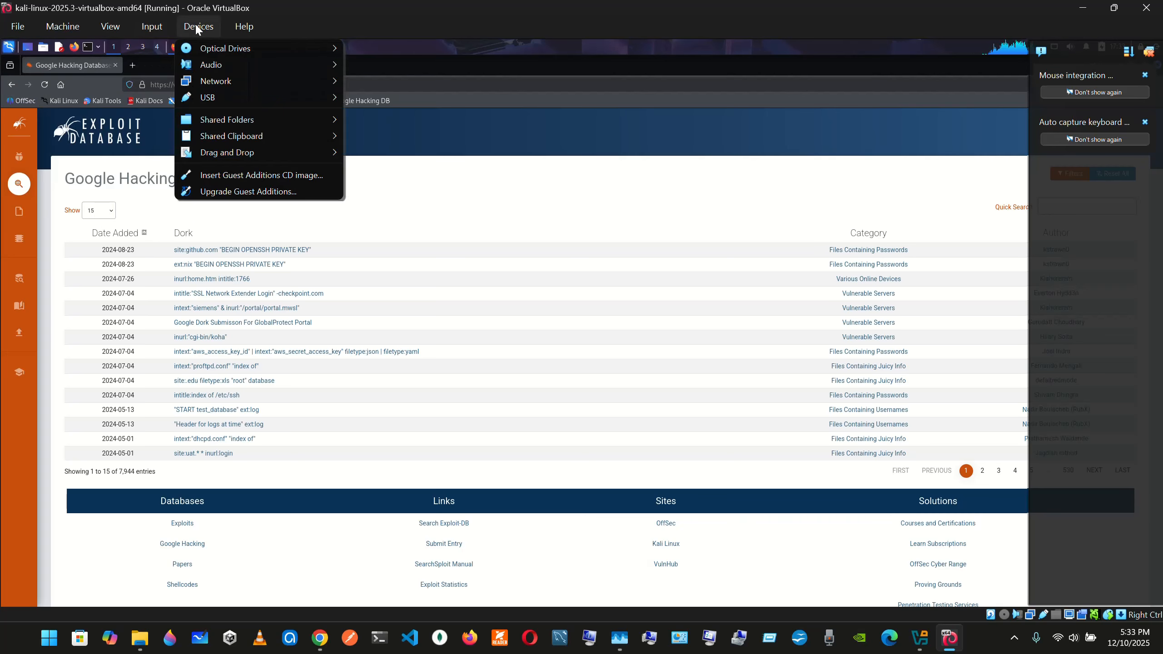
{"action": "left_click", "coordinate": [604, 19]}
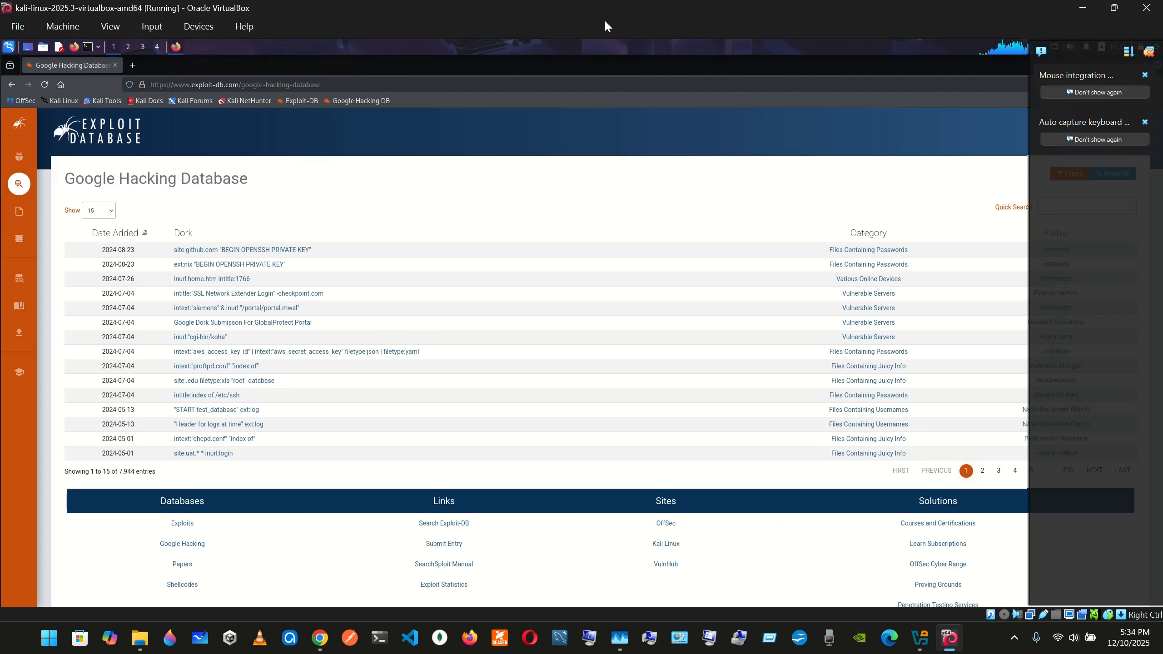
Visit the Programming JS website and its YouTube channel in new Firefox tabs inside Kali, and close all browser tabs
{"action": "left_click", "coordinate": [131, 65]}
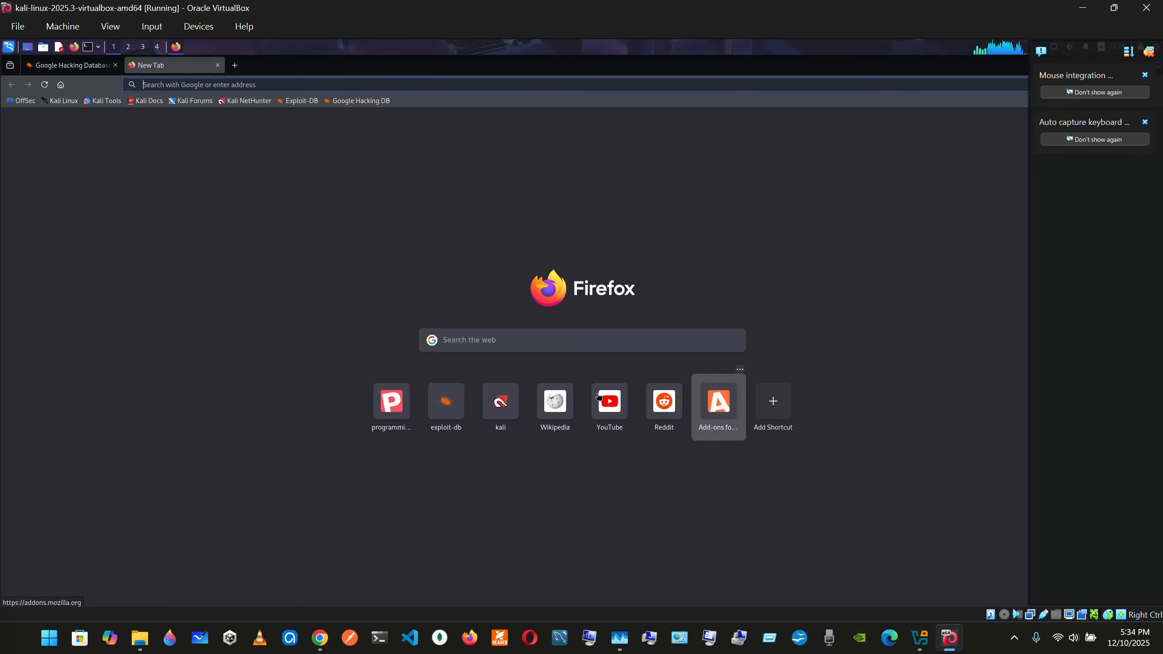
{"action": "left_click", "coordinate": [390, 407]}
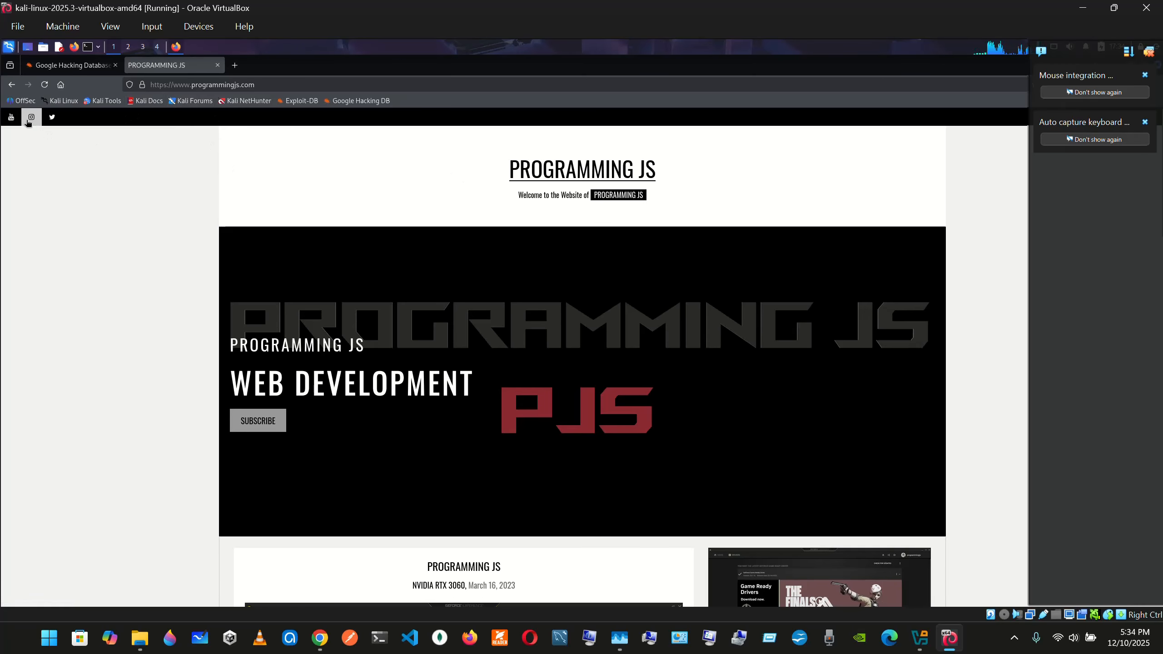
{"action": "left_click", "coordinate": [11, 117]}
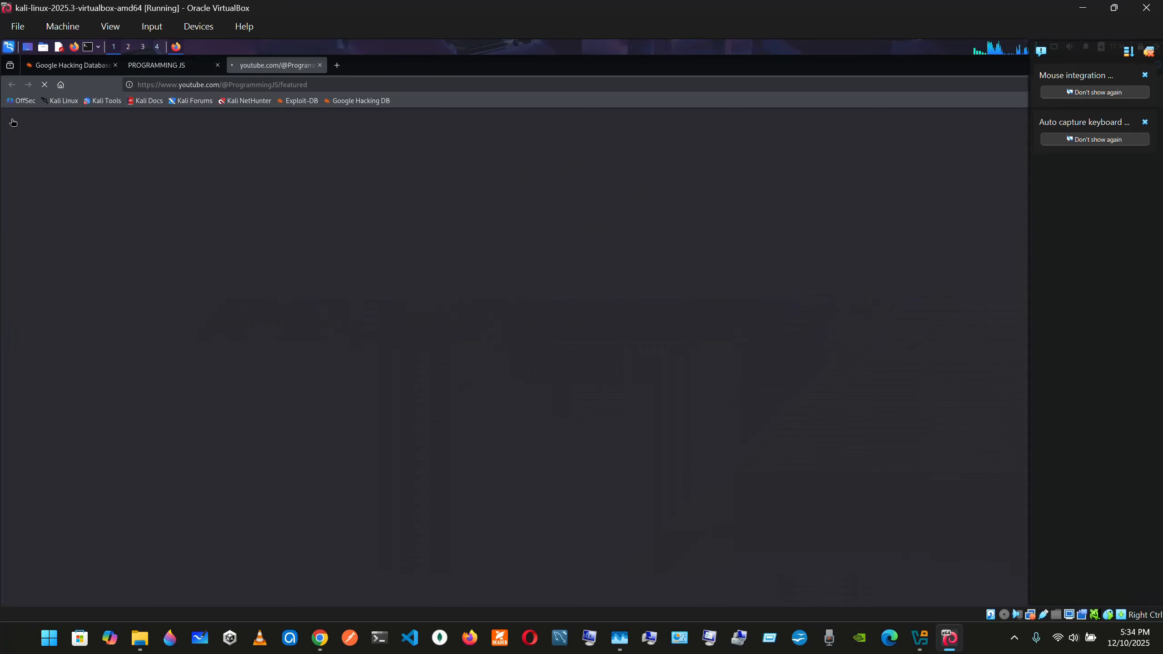
{"action": "left_click", "coordinate": [217, 66]}
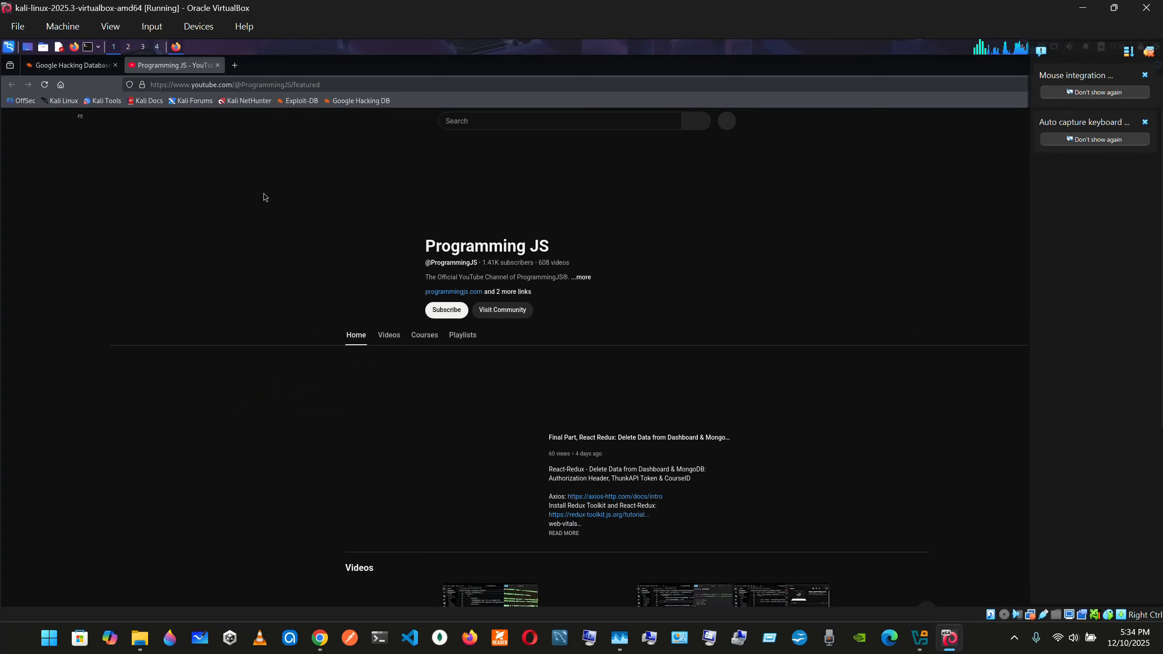
{"action": "left_click", "coordinate": [217, 65]}
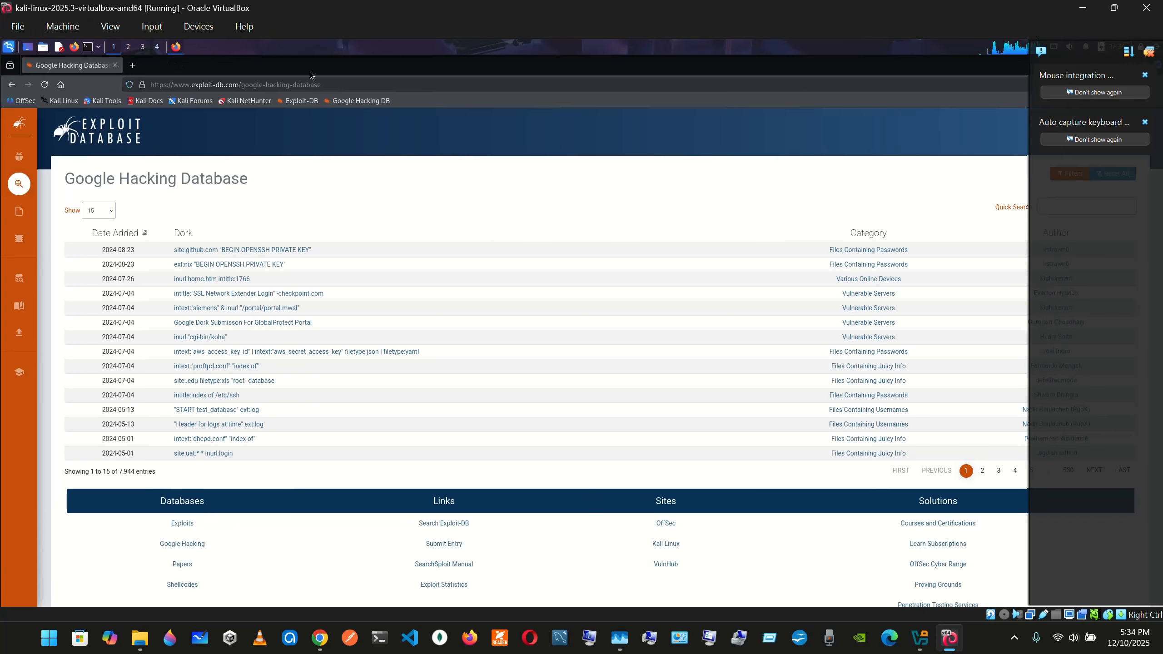
{"action": "left_click", "coordinate": [115, 65]}
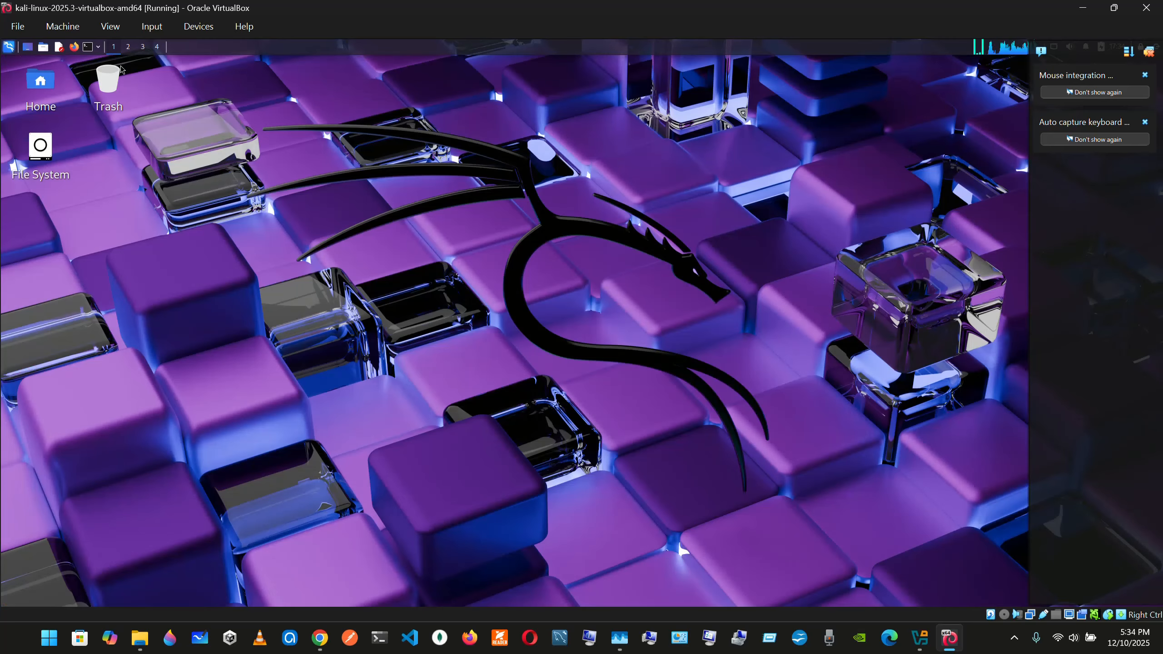
Open the running Kali machine's settings and view the General identity and features in the restored settings window
{"action": "left_click", "coordinate": [26, 28]}
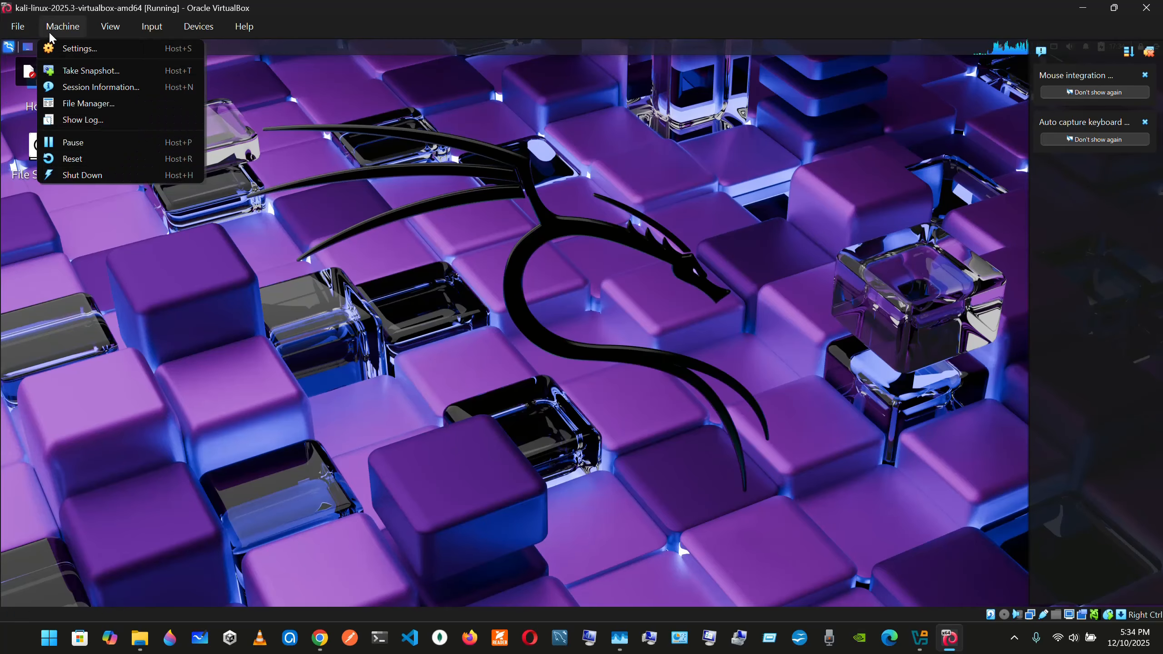
{"action": "left_click", "coordinate": [62, 49]}
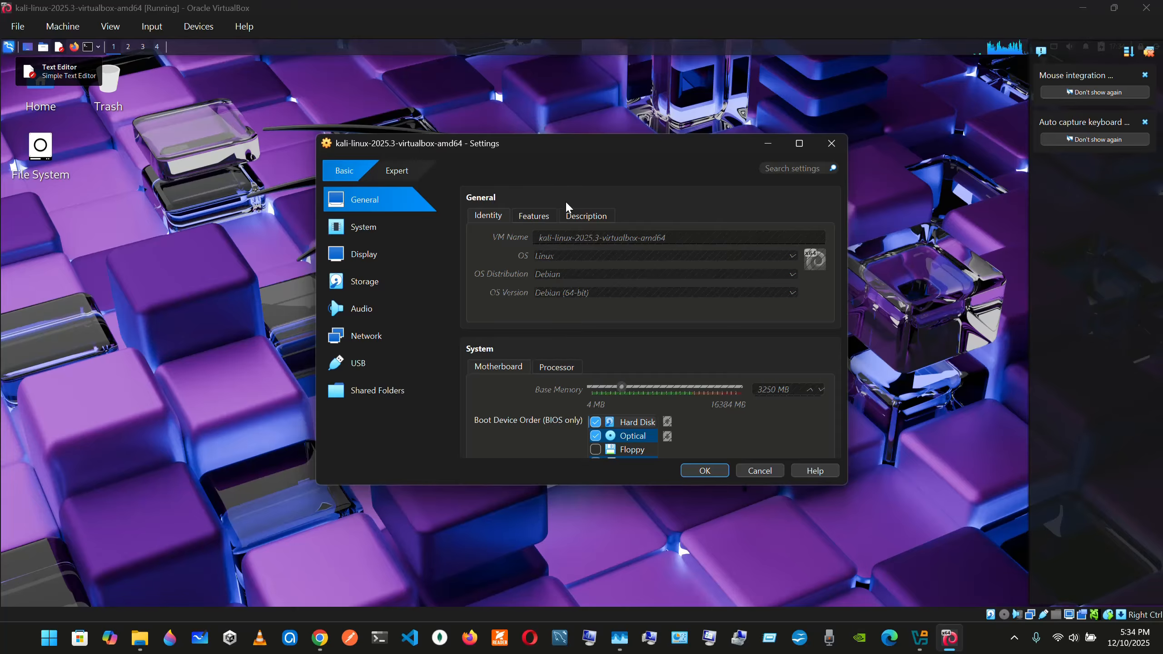
{"action": "left_click", "coordinate": [799, 143]}
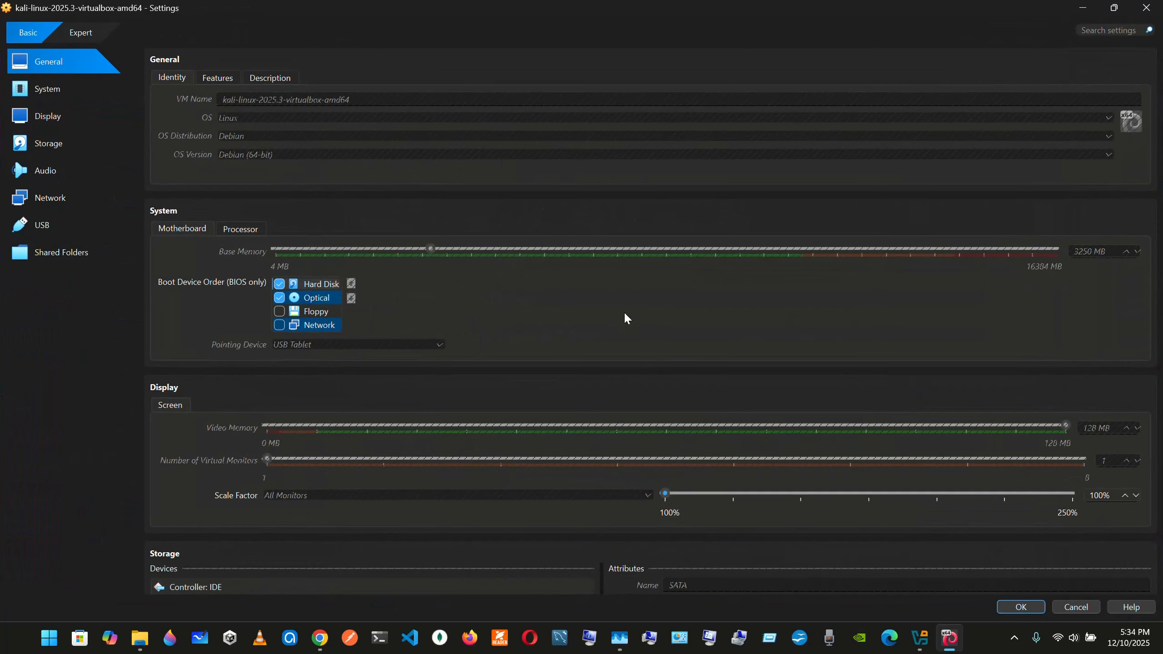
{"action": "double_click", "coordinate": [587, 3]}
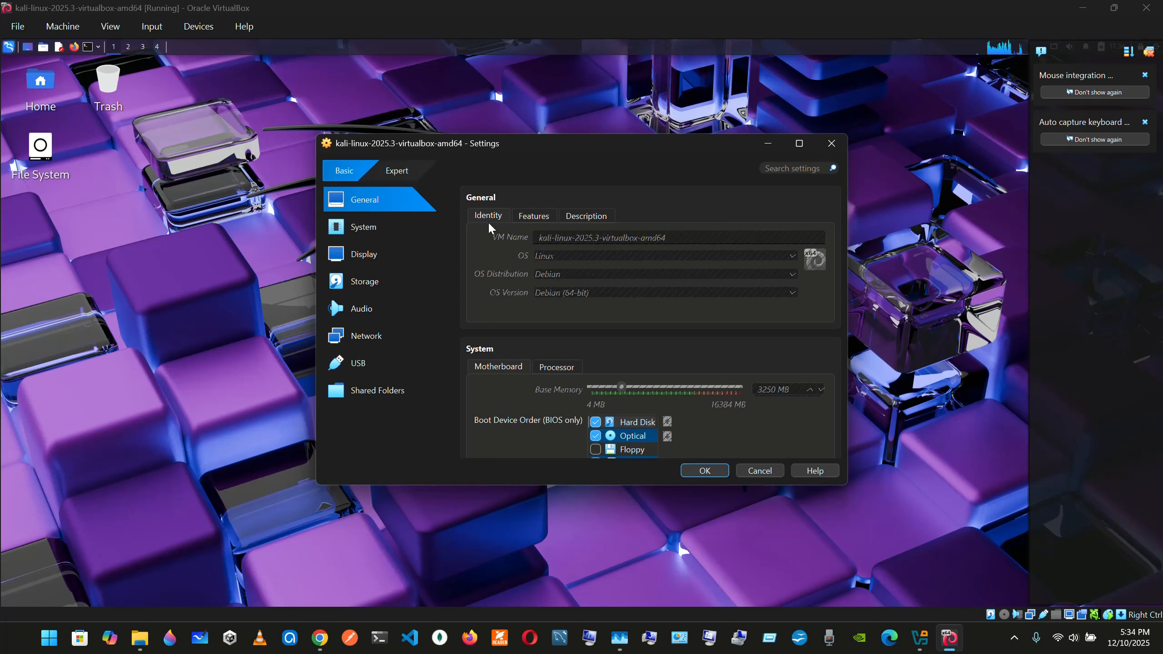
{"action": "left_click", "coordinate": [530, 219]}
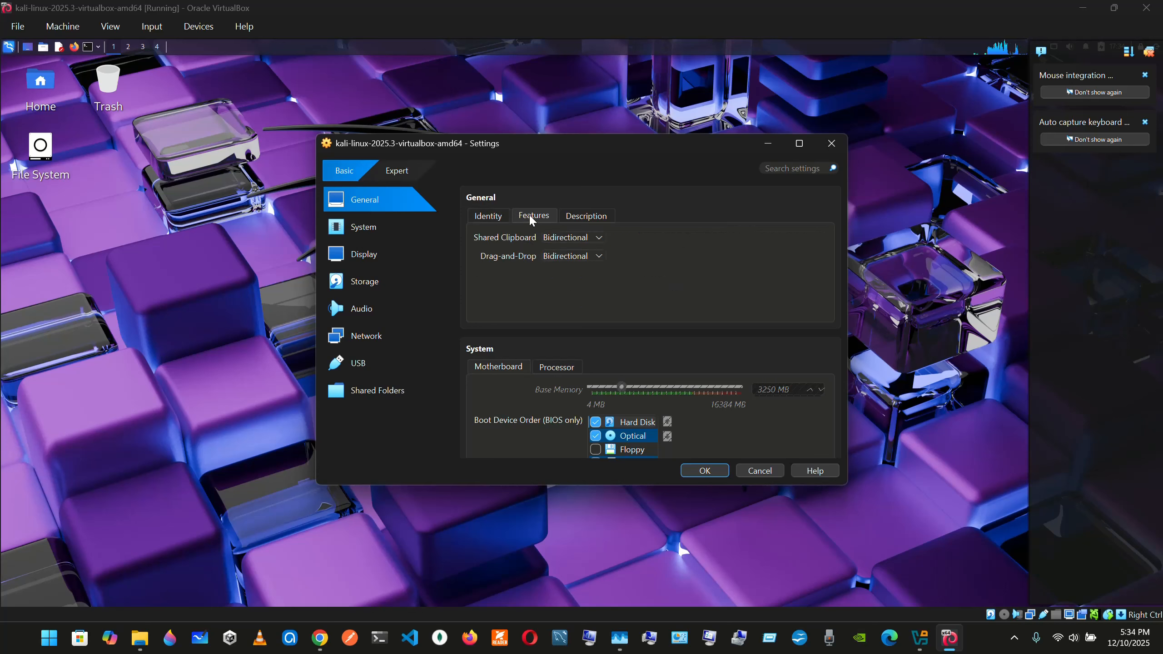
Change the username in the Kali machine's description to root, replace the password listed below it, and save the settings
{"action": "left_click", "coordinate": [583, 216]}
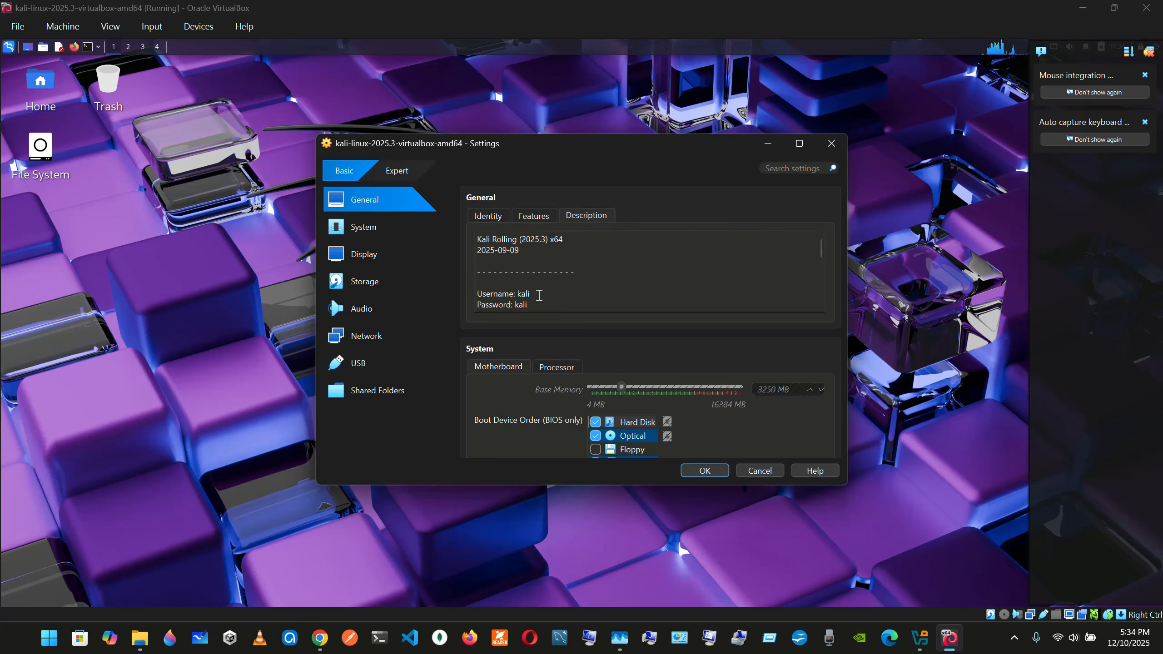
{"action": "left_click", "coordinate": [539, 295]}
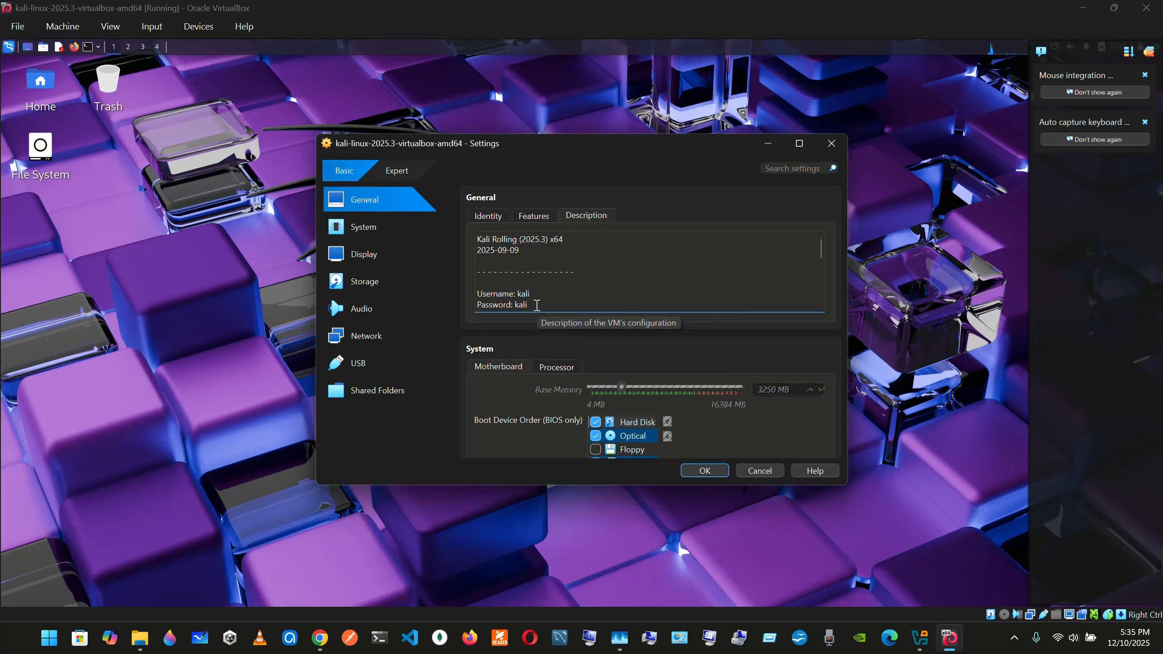
{"action": "key", "text": "BackSpace"}
{"action": "key", "text": "BackSpace"}
{"action": "key", "text": "BackSpace"}
{"action": "key", "text": "BackSpace"}
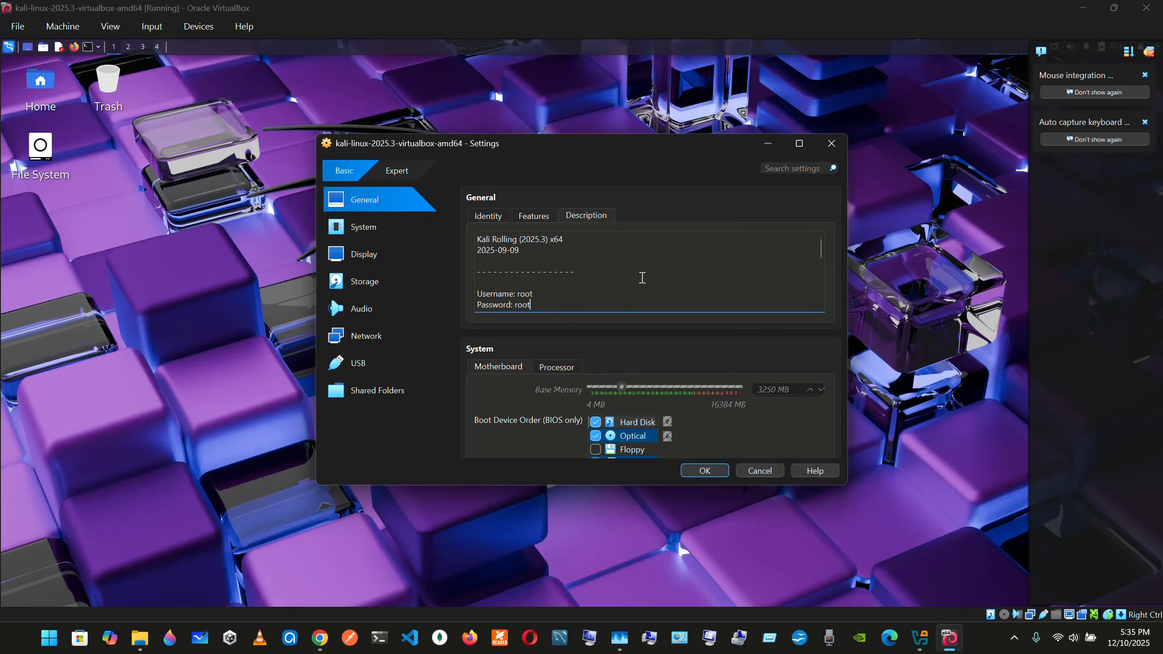
{"action": "left_click", "coordinate": [705, 471]}
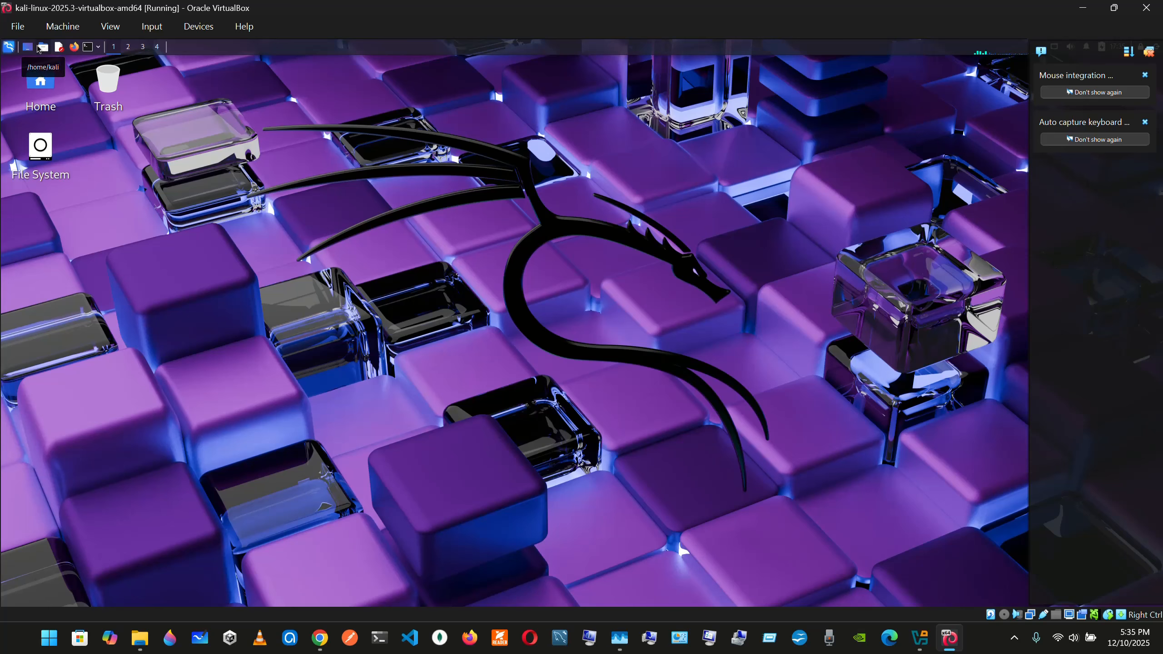
Reopen the Kali machine's settings and check the saved login details in its General description
{"action": "left_click", "coordinate": [62, 25]}
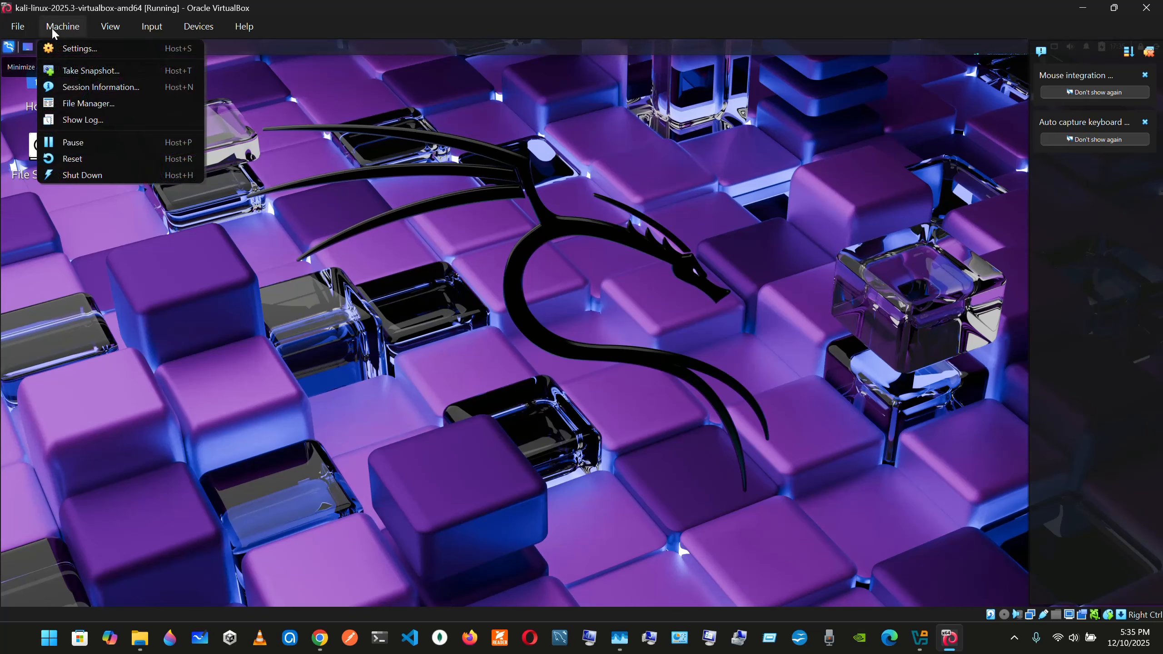
{"action": "left_click", "coordinate": [65, 47]}
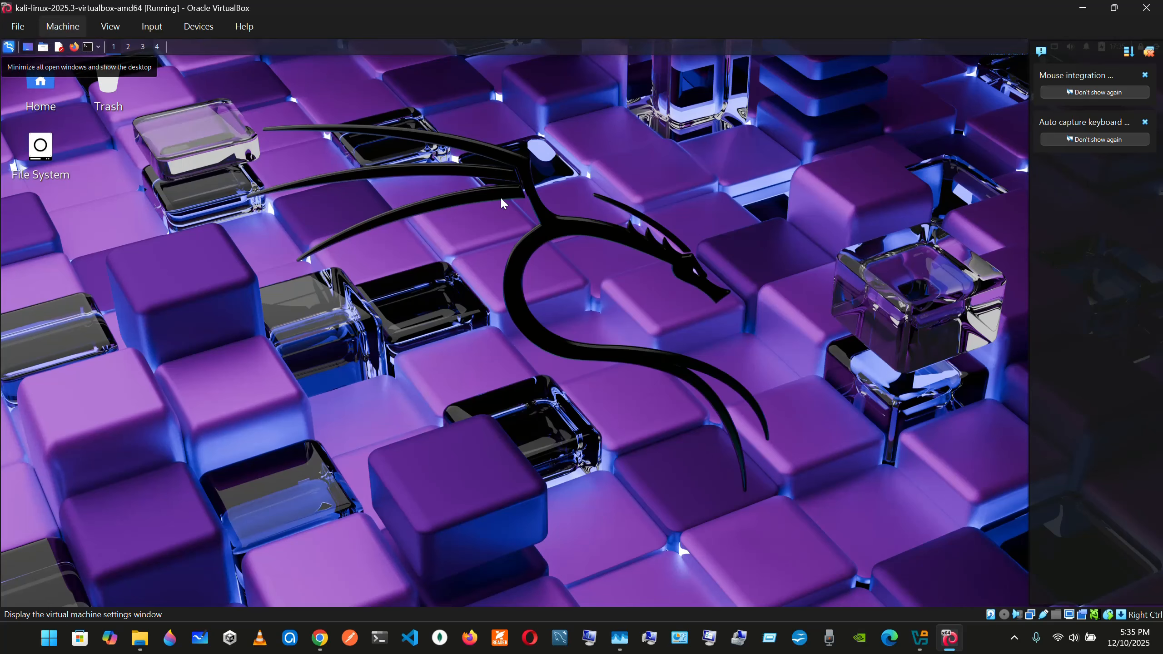
{"action": "left_click", "coordinate": [581, 215]}
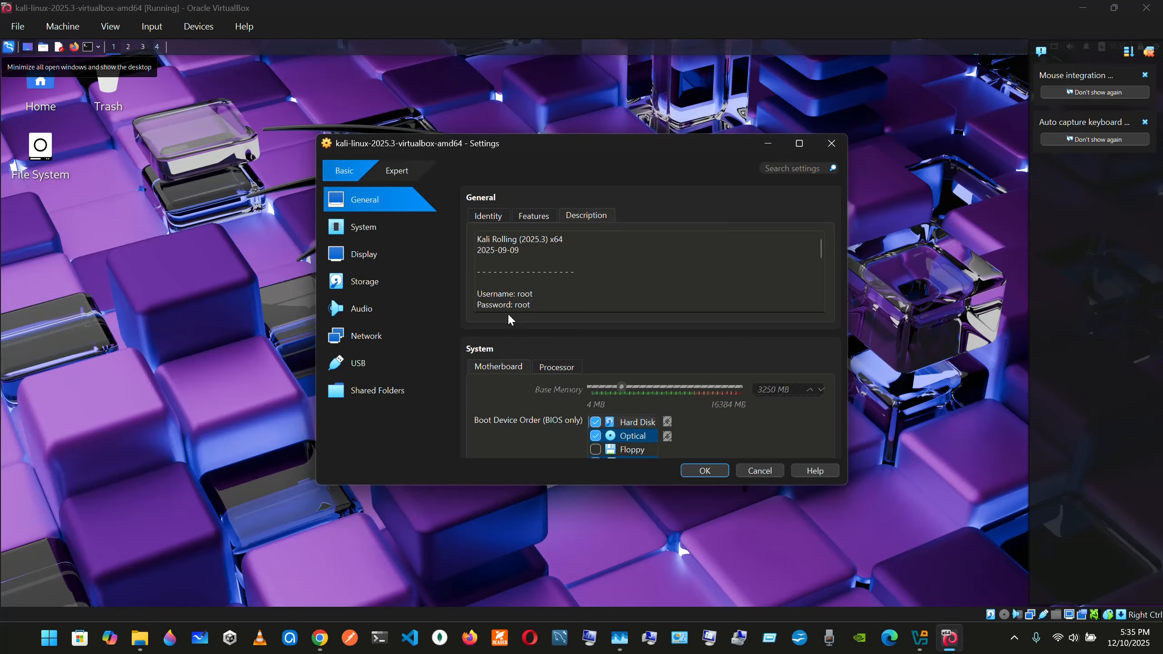
{"action": "scroll", "coordinate": [541, 351], "scroll_direction": "down", "scroll_amount": 10}
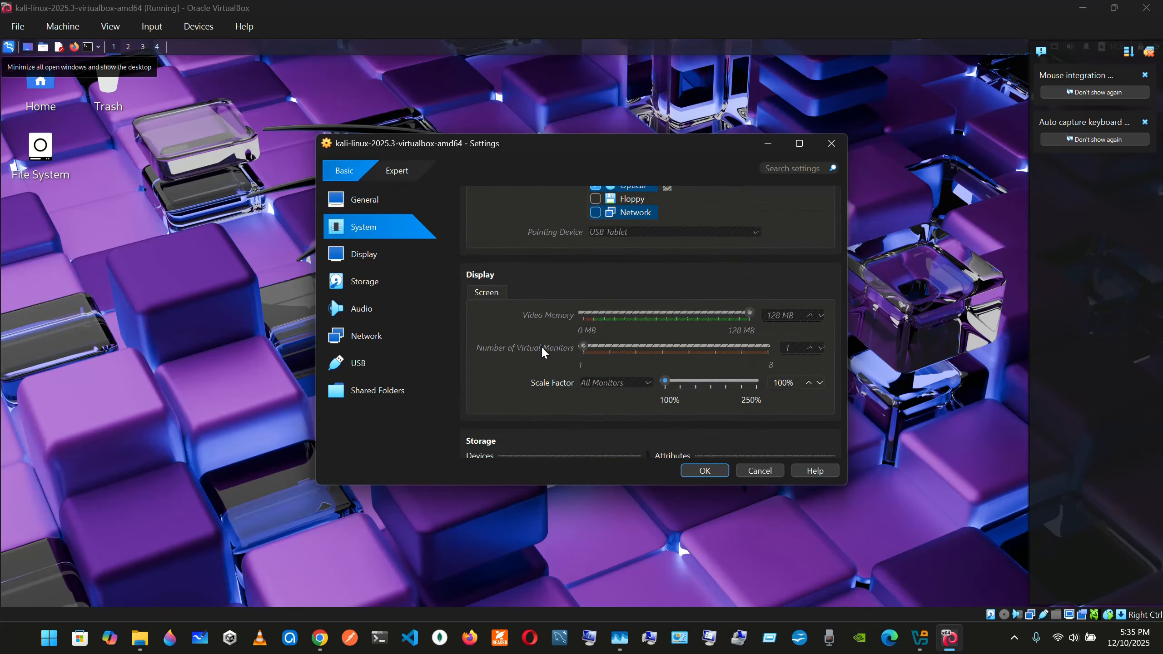
{"action": "scroll", "coordinate": [542, 351], "scroll_direction": "up", "scroll_amount": 10}
{"action": "scroll", "coordinate": [541, 351], "scroll_direction": "down", "scroll_amount": 12}
{"action": "scroll", "coordinate": [541, 351], "scroll_direction": "up", "scroll_amount": 12}
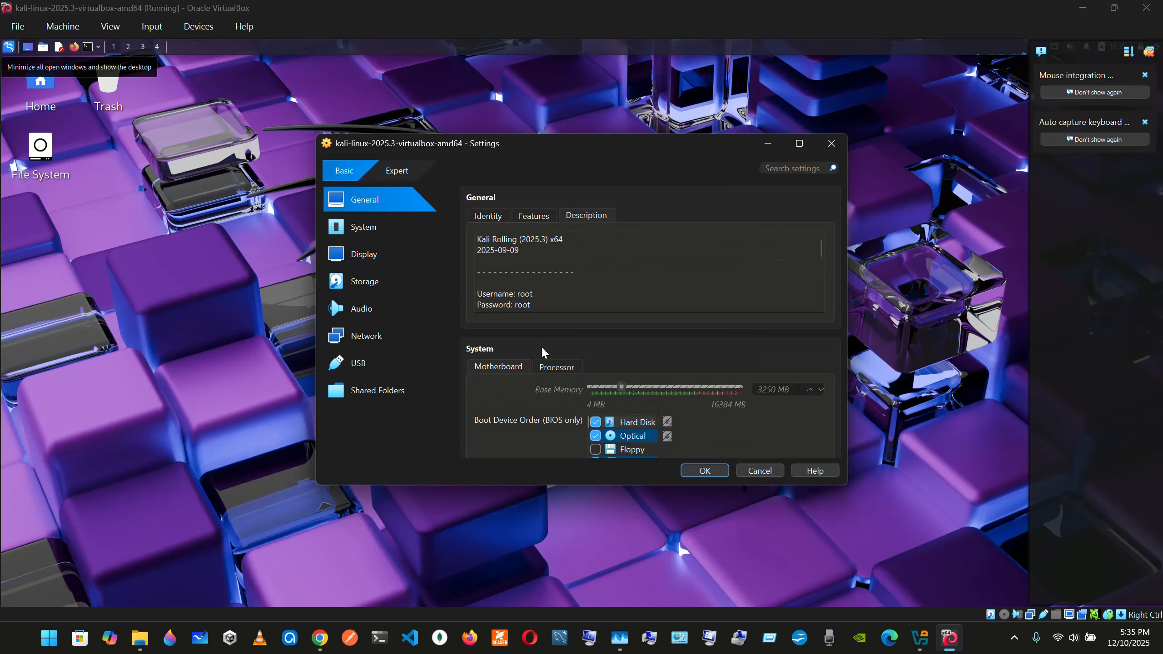
{"action": "scroll", "coordinate": [541, 351], "scroll_direction": "down", "scroll_amount": 1}
{"action": "scroll", "coordinate": [541, 351], "scroll_direction": "up", "scroll_amount": 1}
Review the shared clipboard and drag-and-drop features, the description and the identity in the machine's General settings
{"action": "left_click", "coordinate": [536, 218]}
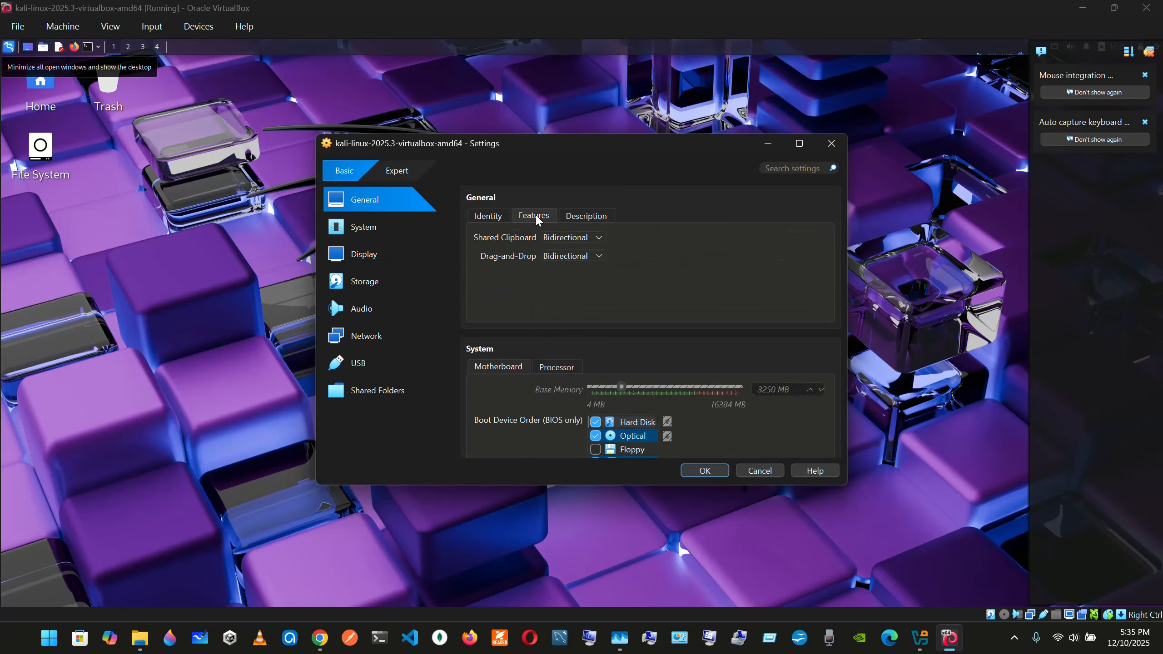
{"action": "left_click", "coordinate": [799, 144]}
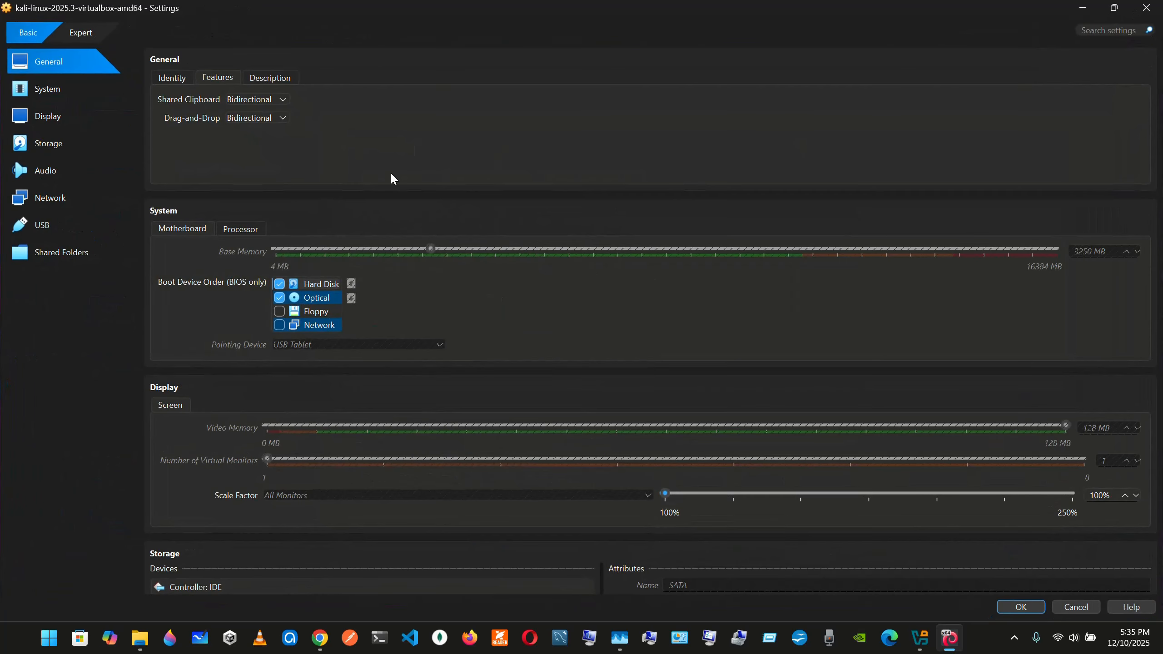
{"action": "left_click", "coordinate": [173, 78]}
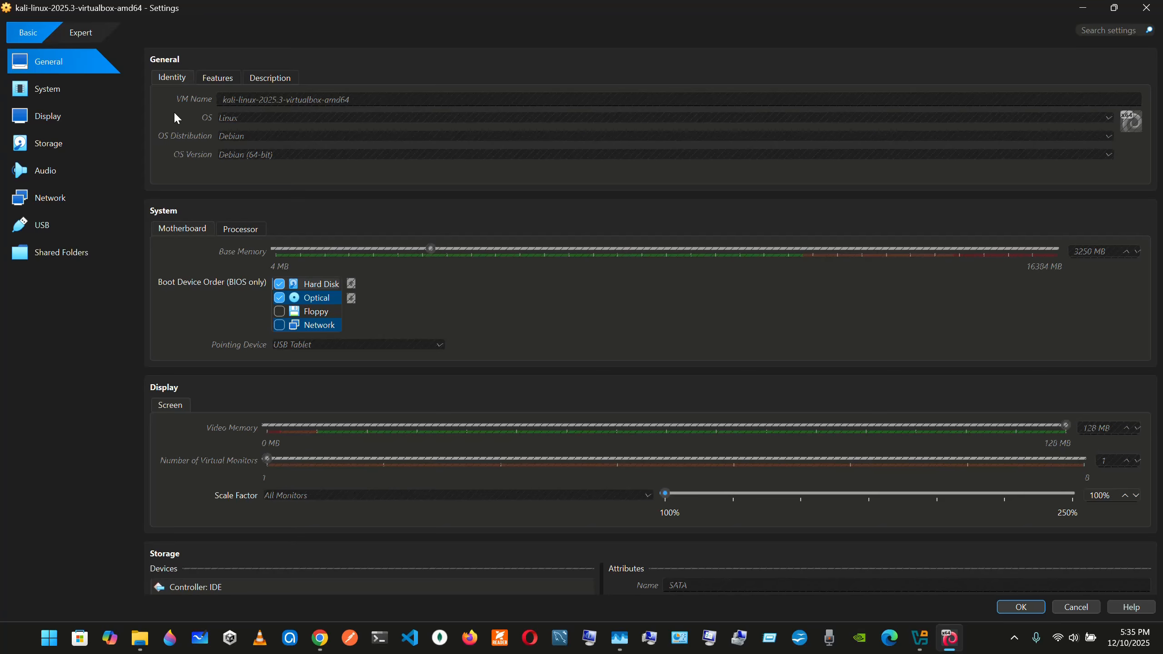
{"action": "double_click", "coordinate": [696, 6]}
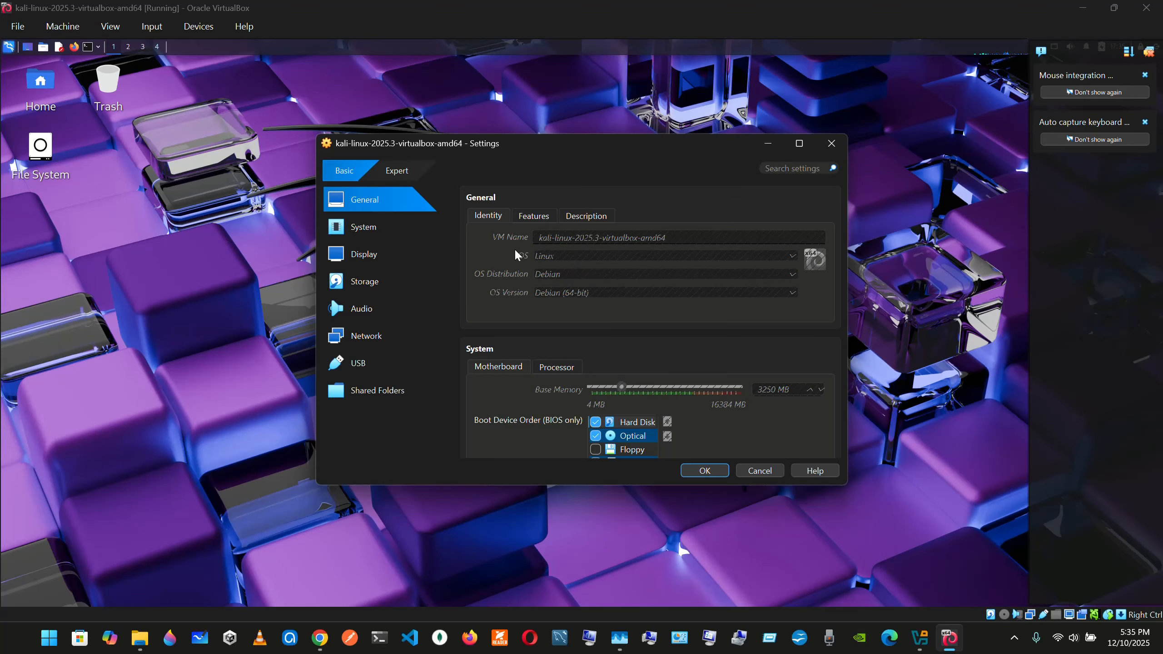
{"action": "left_click", "coordinate": [536, 217]}
{"action": "left_click", "coordinate": [582, 217]}
{"action": "left_click", "coordinate": [487, 216]}
Examine the machine's System settings, comparing the motherboard's base memory and boot order with the processor's CPU count
{"action": "left_click", "coordinate": [379, 233]}
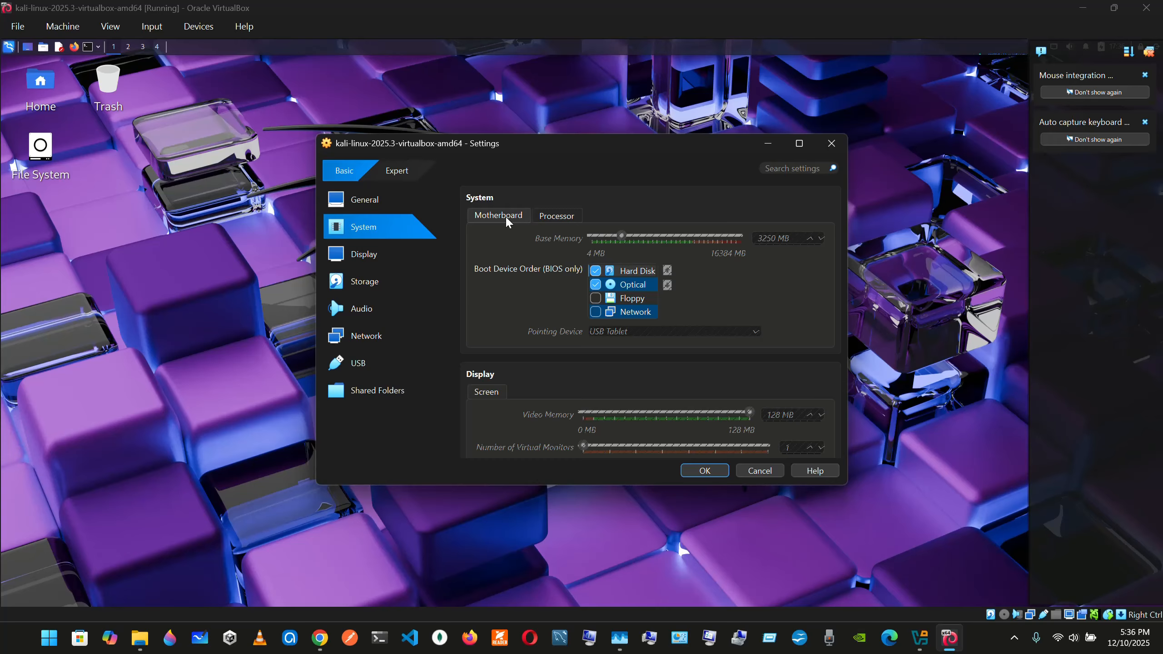
{"action": "left_click", "coordinate": [548, 216]}
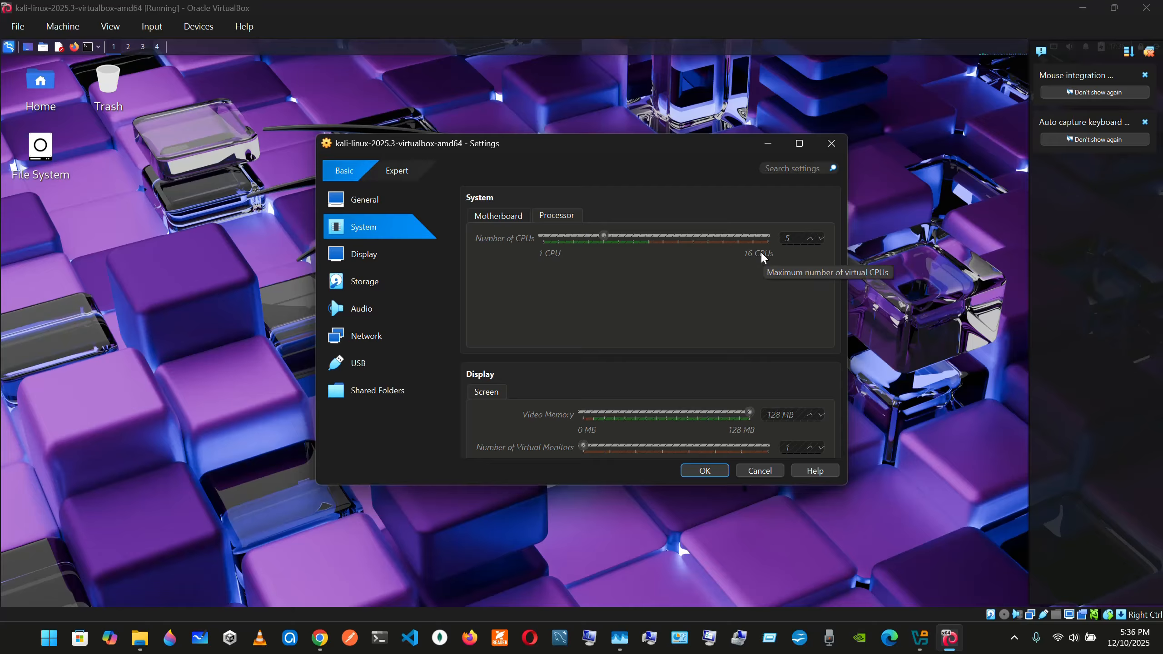
{"action": "left_click", "coordinate": [499, 218]}
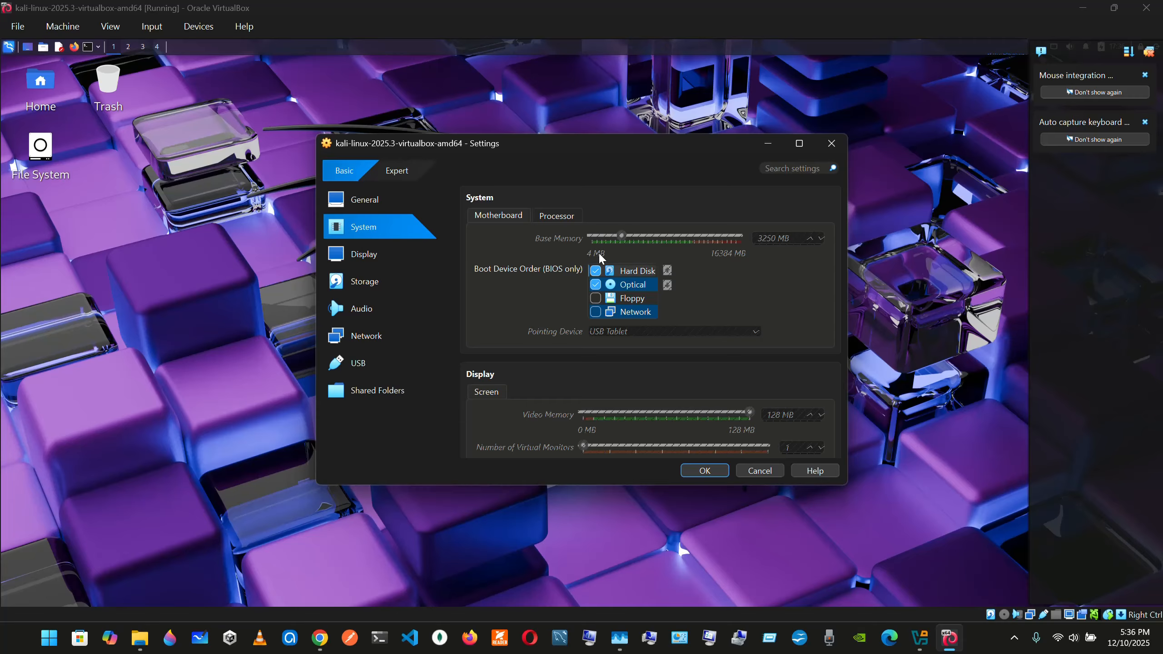
{"action": "left_click", "coordinate": [549, 215]}
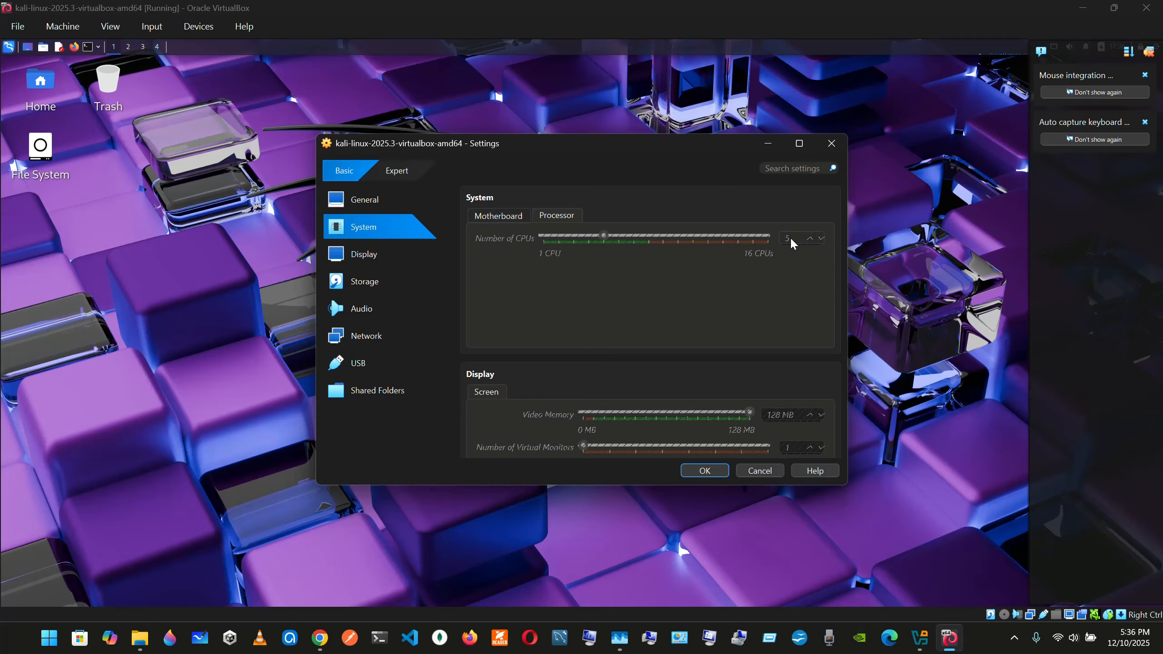
{"action": "left_click", "coordinate": [498, 216]}
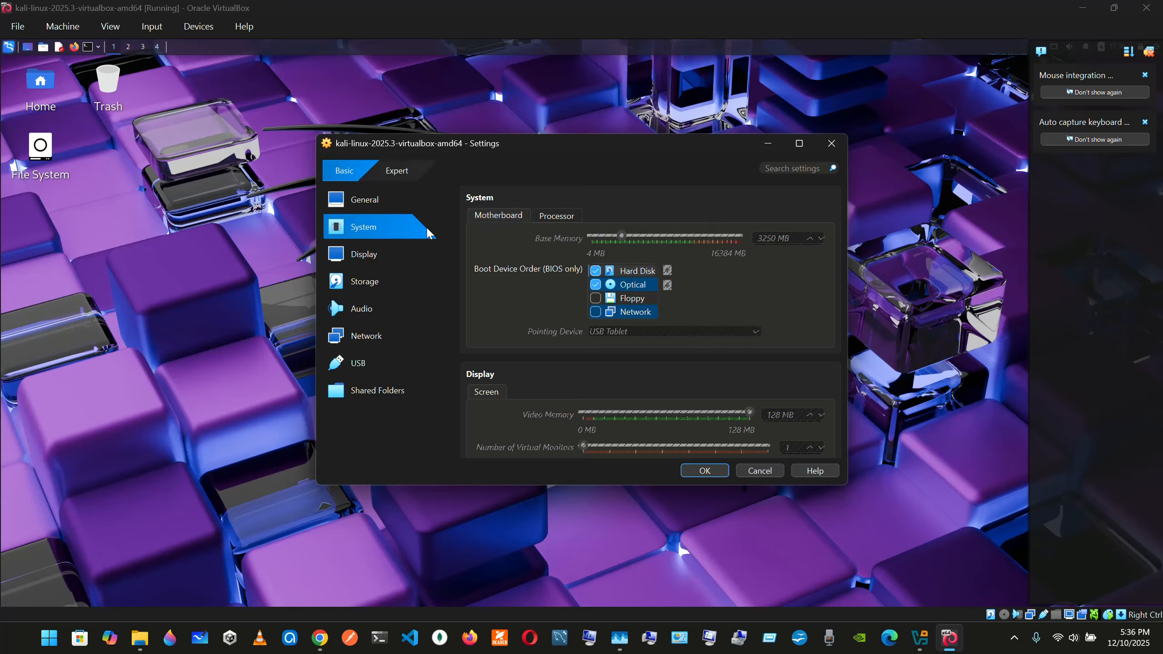
Check the machine's Display settings for video memory, number of virtual monitors and scale factor
{"action": "left_click", "coordinate": [401, 260]}
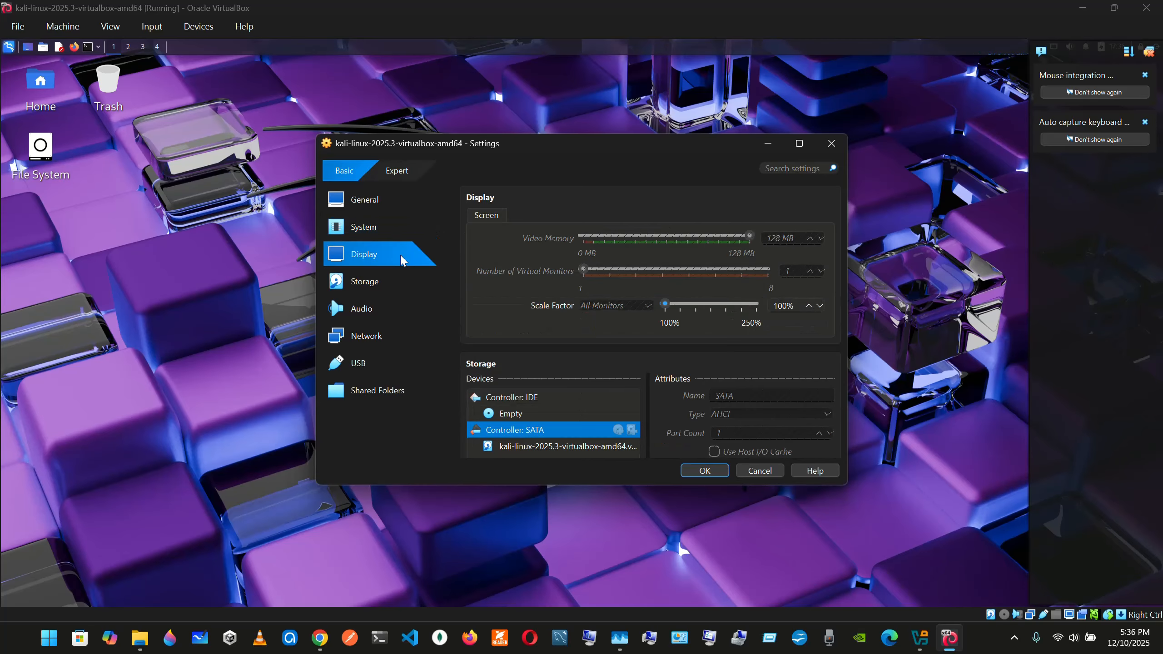
{"action": "left_click", "coordinate": [382, 234]}
{"action": "left_click", "coordinate": [391, 248]}
{"action": "scroll", "coordinate": [593, 403], "scroll_direction": "down", "scroll_amount": 1}
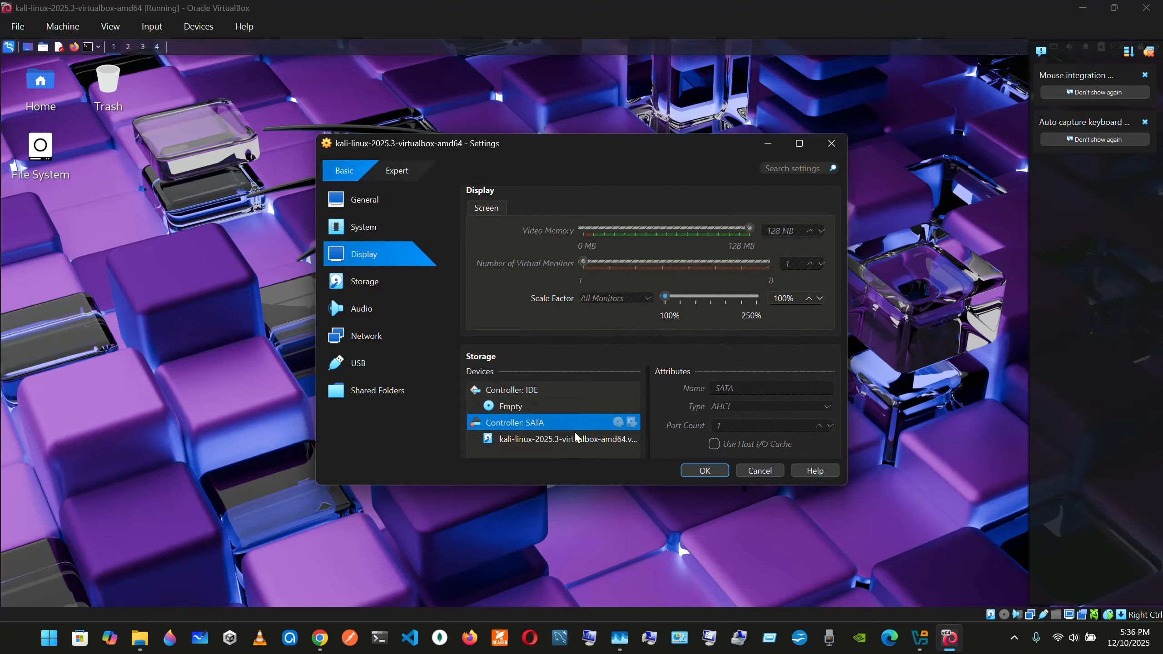
Inspect the Storage details of the Kali virtual disk attached to the SATA controller
{"action": "scroll", "coordinate": [552, 414], "scroll_direction": "down", "scroll_amount": 1}
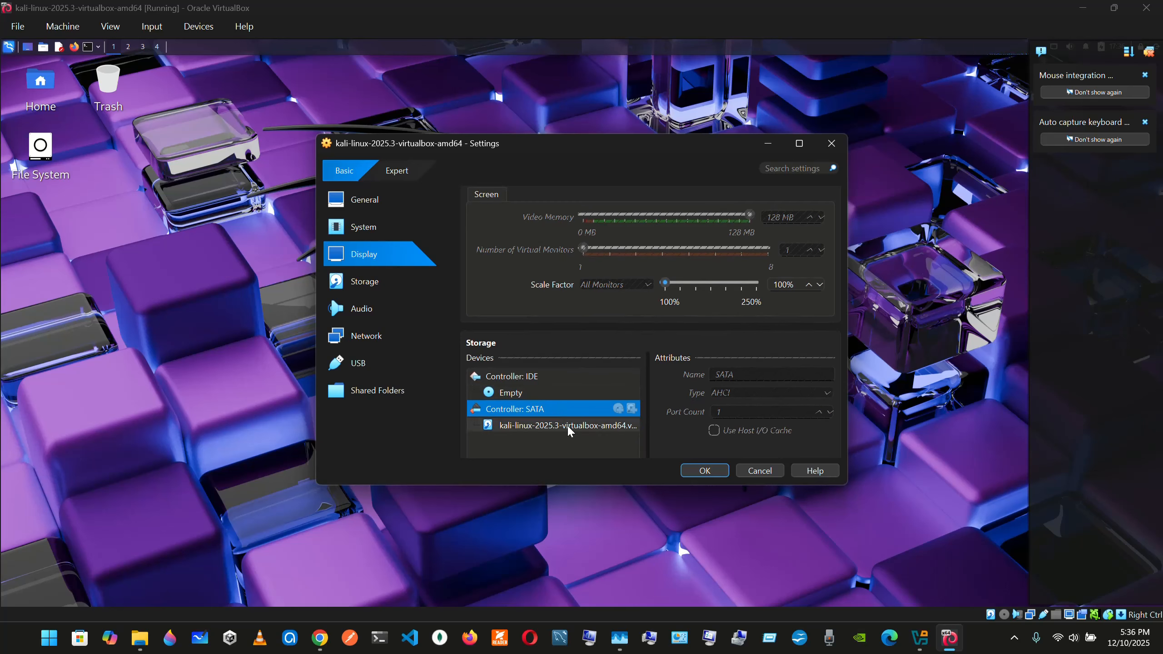
{"action": "left_click", "coordinate": [567, 425]}
{"action": "scroll", "coordinate": [765, 388], "scroll_direction": "down", "scroll_amount": 3}
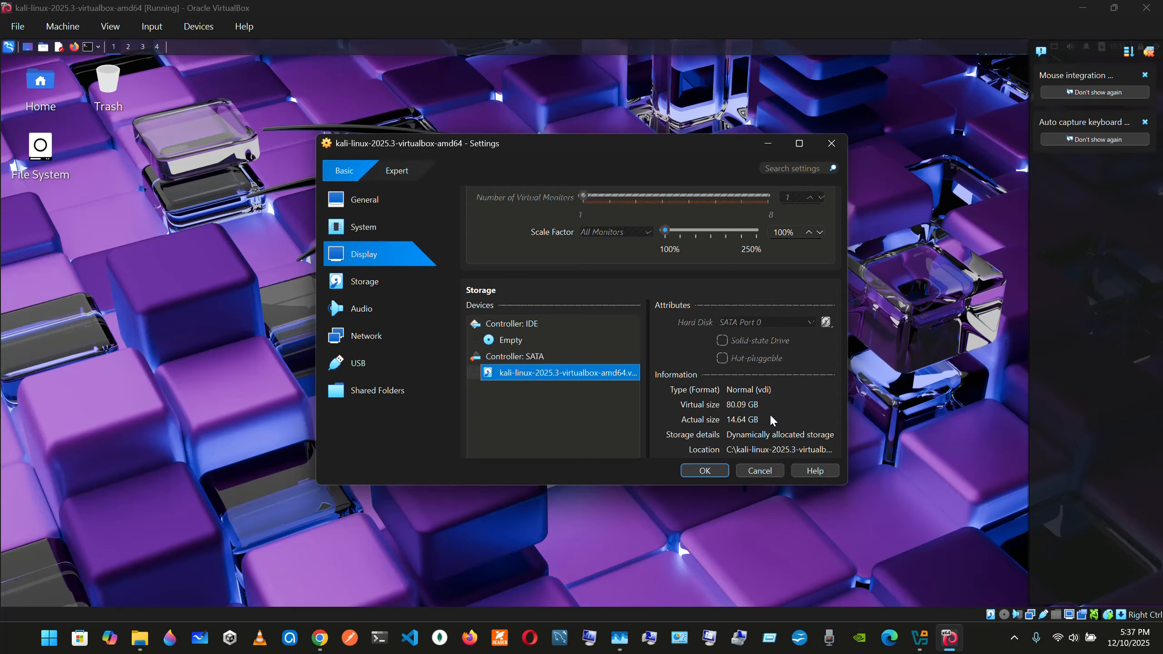
{"action": "scroll", "coordinate": [770, 415], "scroll_direction": "down", "scroll_amount": 1}
{"action": "scroll", "coordinate": [566, 358], "scroll_direction": "up", "scroll_amount": 1}
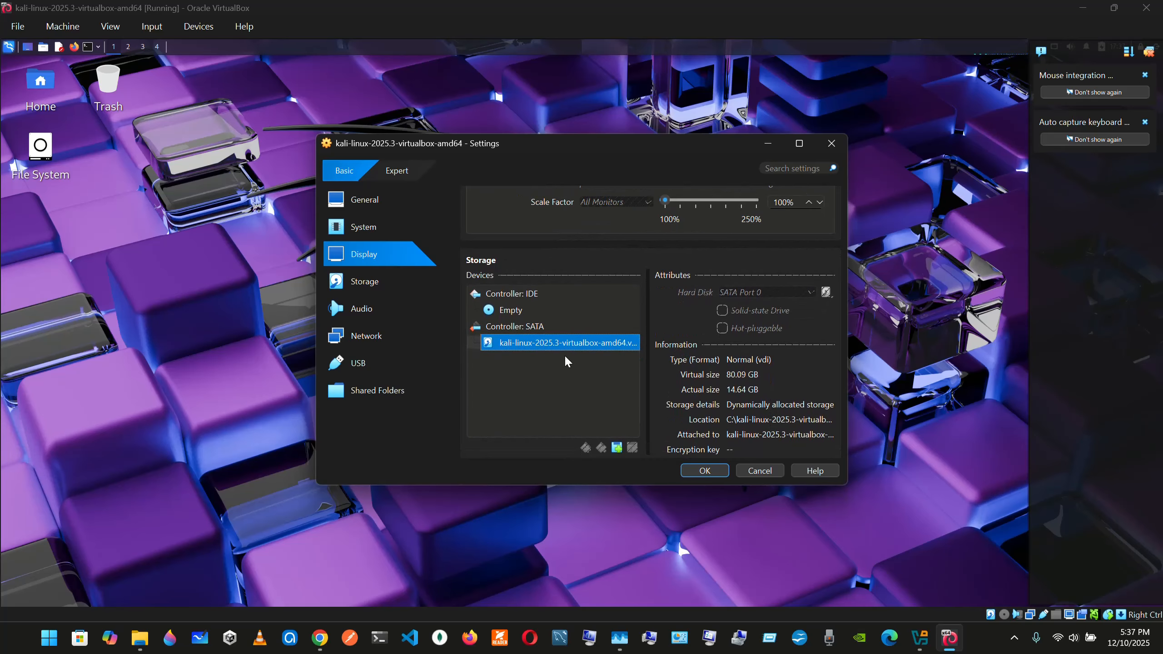
{"action": "left_click", "coordinate": [383, 290]}
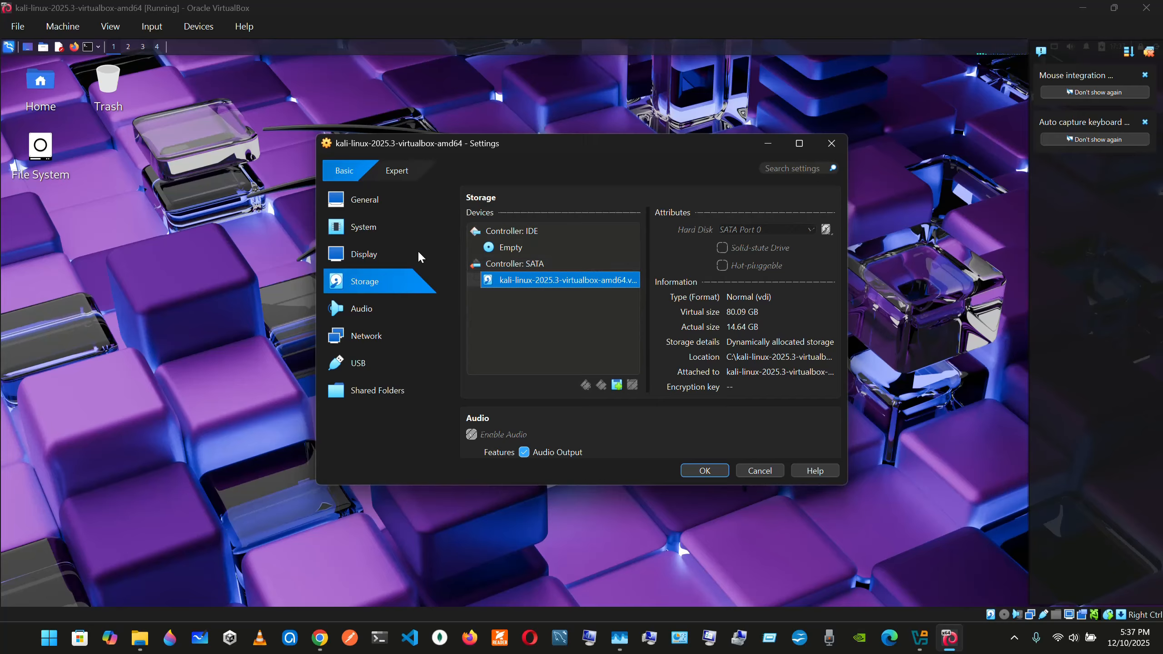
Review the Audio settings, Adapter 1's network attachment options, the USB controllers and the shared folders
{"action": "left_click", "coordinate": [390, 308]}
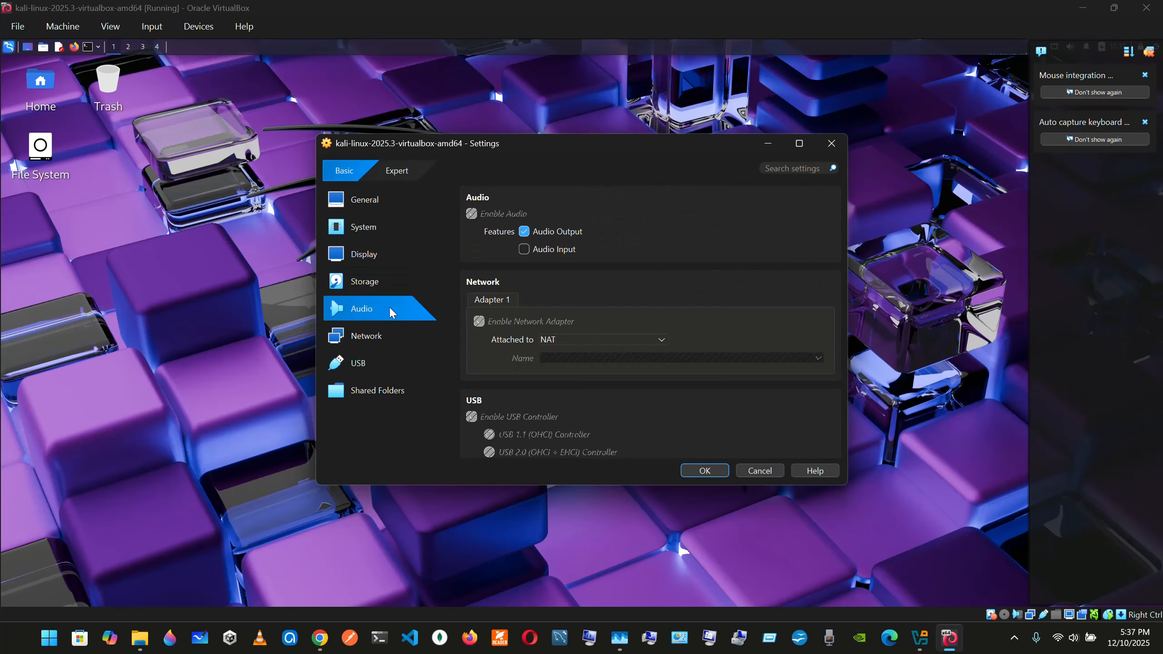
{"action": "left_click", "coordinate": [391, 336]}
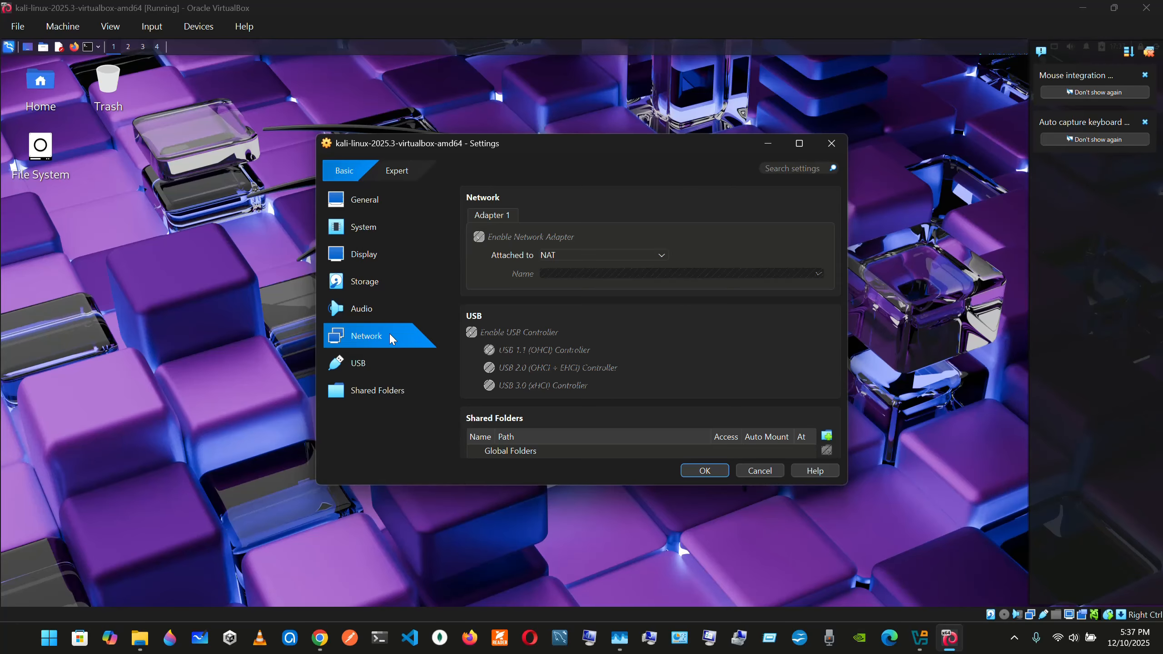
{"action": "left_click", "coordinate": [559, 256]}
{"action": "left_click", "coordinate": [578, 238]}
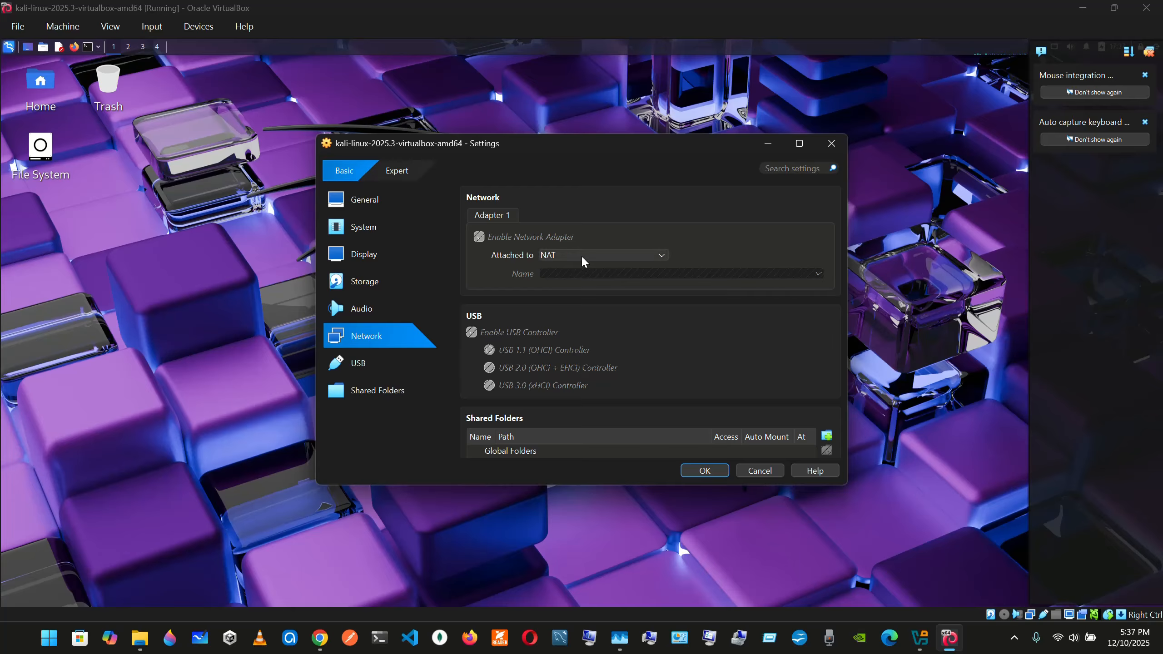
{"action": "left_click", "coordinate": [581, 255]}
{"action": "left_click", "coordinate": [581, 259]}
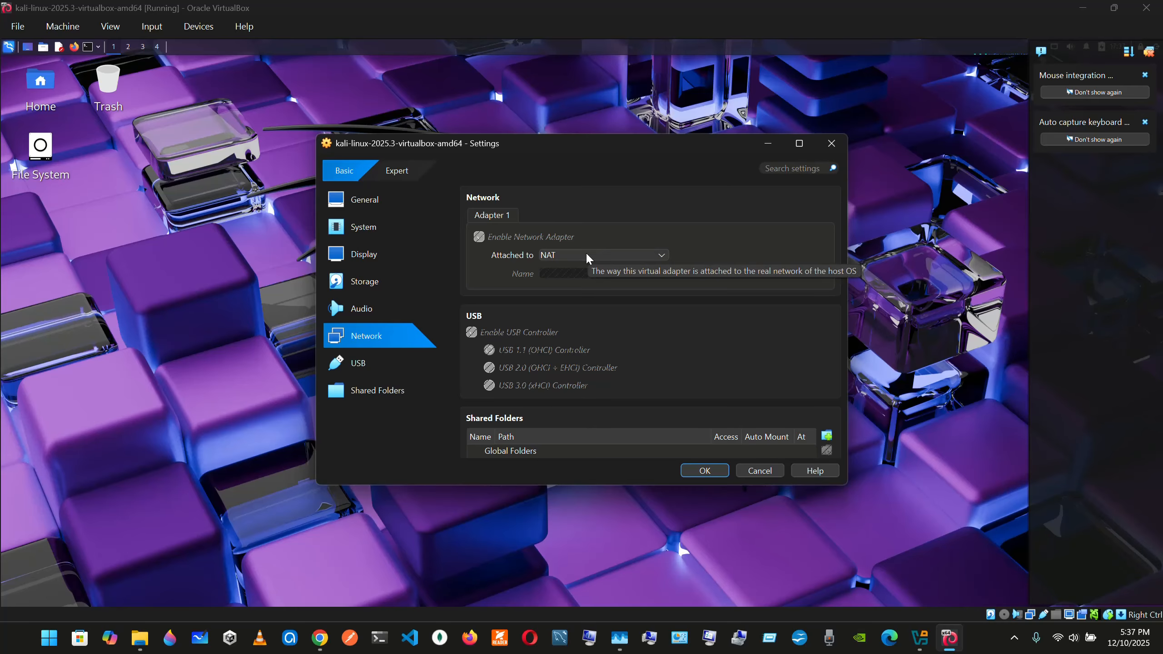
{"action": "scroll", "coordinate": [537, 309], "scroll_direction": "down", "scroll_amount": 2}
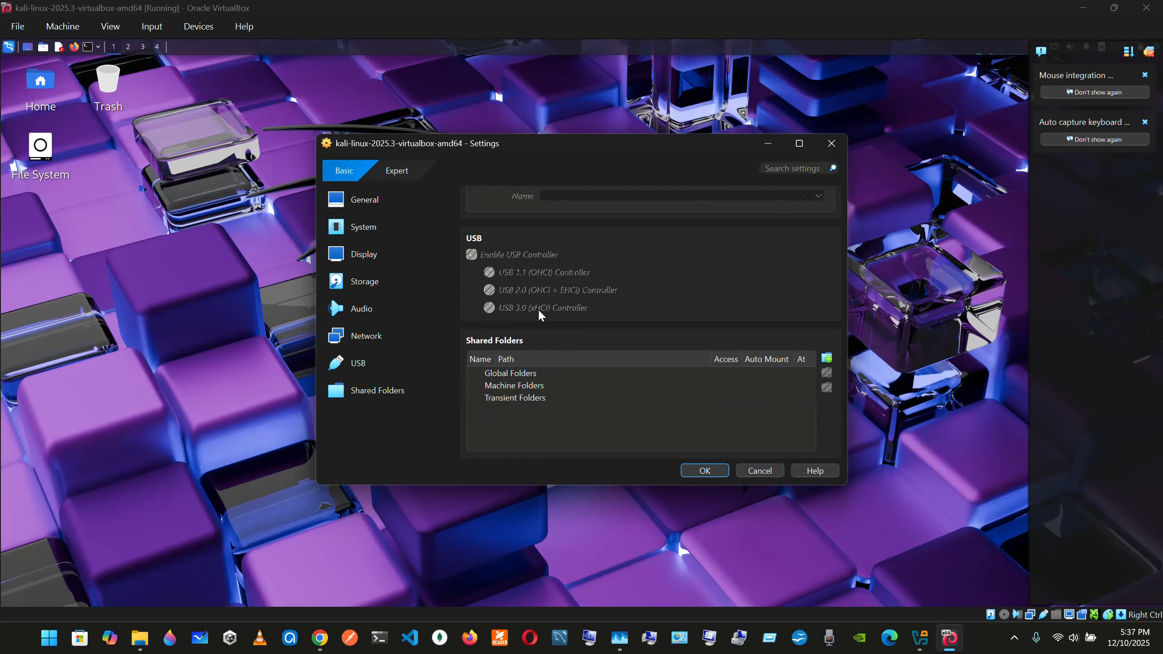
{"action": "scroll", "coordinate": [538, 309], "scroll_direction": "up", "scroll_amount": 10}
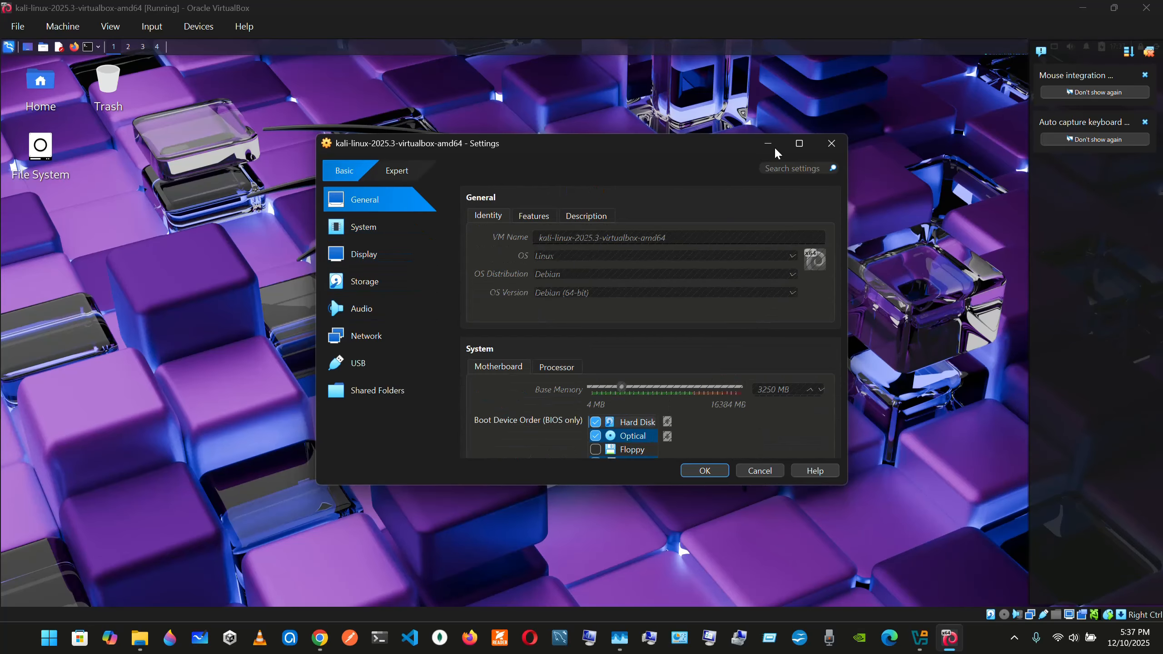
Check the additional categories in the machine's Expert settings and close the Settings window
{"action": "left_click", "coordinate": [396, 171]}
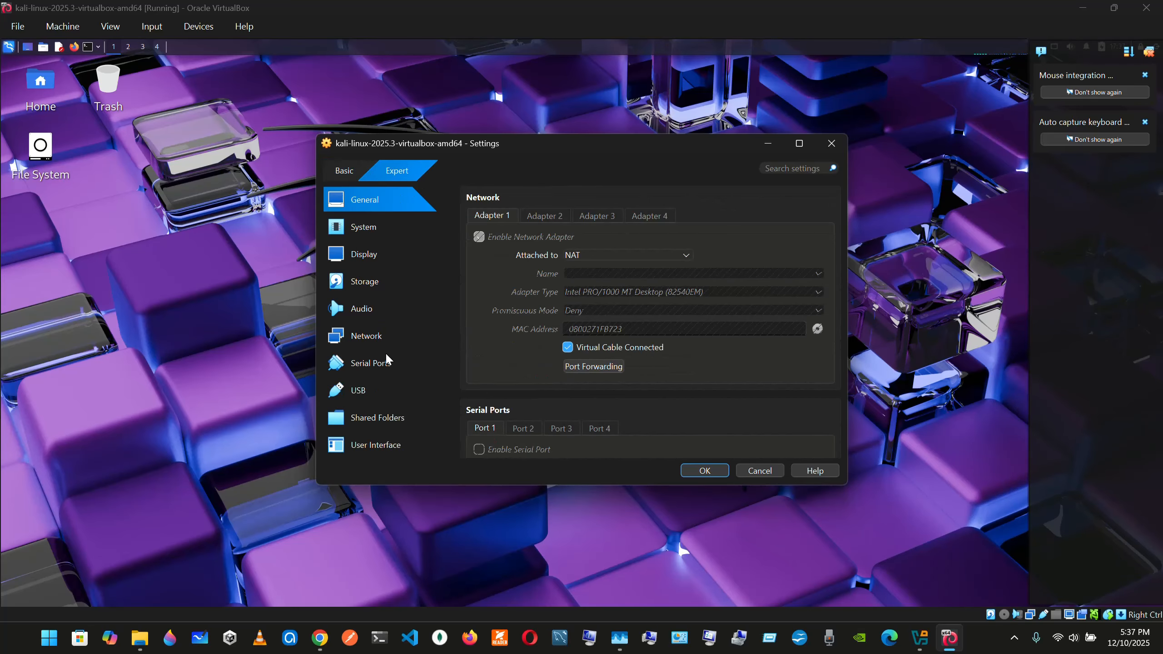
{"action": "left_click", "coordinate": [832, 143]}
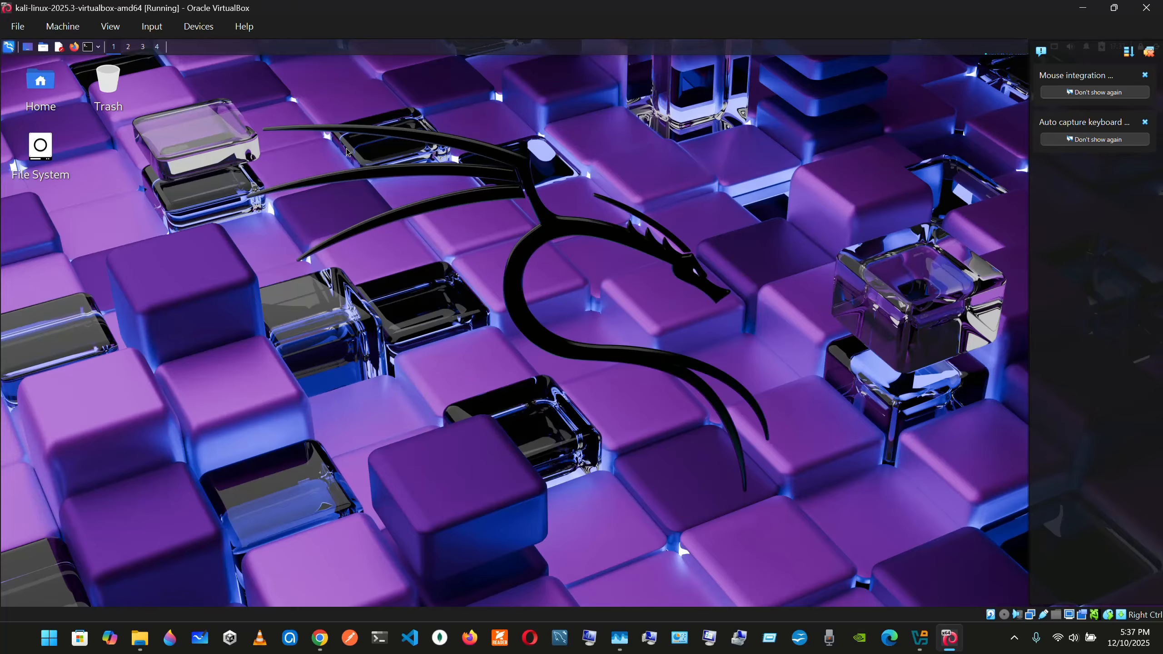
Switch to Chrome and revisit the Kali site's pre-built Virtual Machines section, showing the VMware, VirtualBox, Hyper-V and QEMU images
{"action": "left_click", "coordinate": [322, 636]}
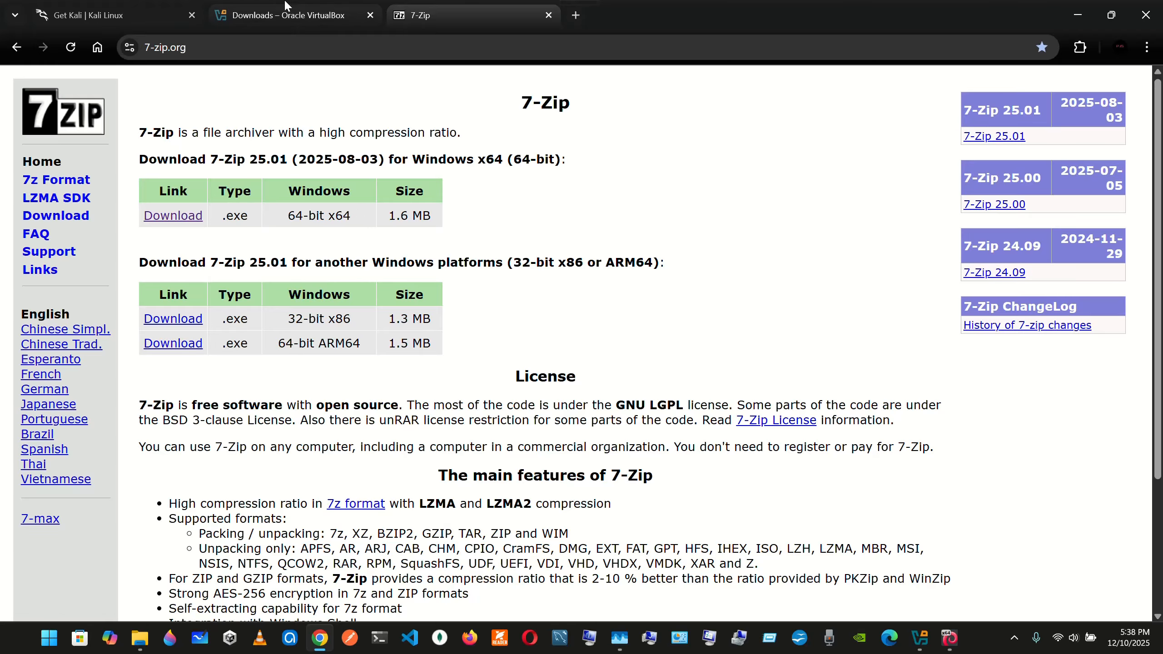
{"action": "left_click", "coordinate": [127, 5]}
{"action": "scroll", "coordinate": [381, 142], "scroll_direction": "up", "scroll_amount": 20}
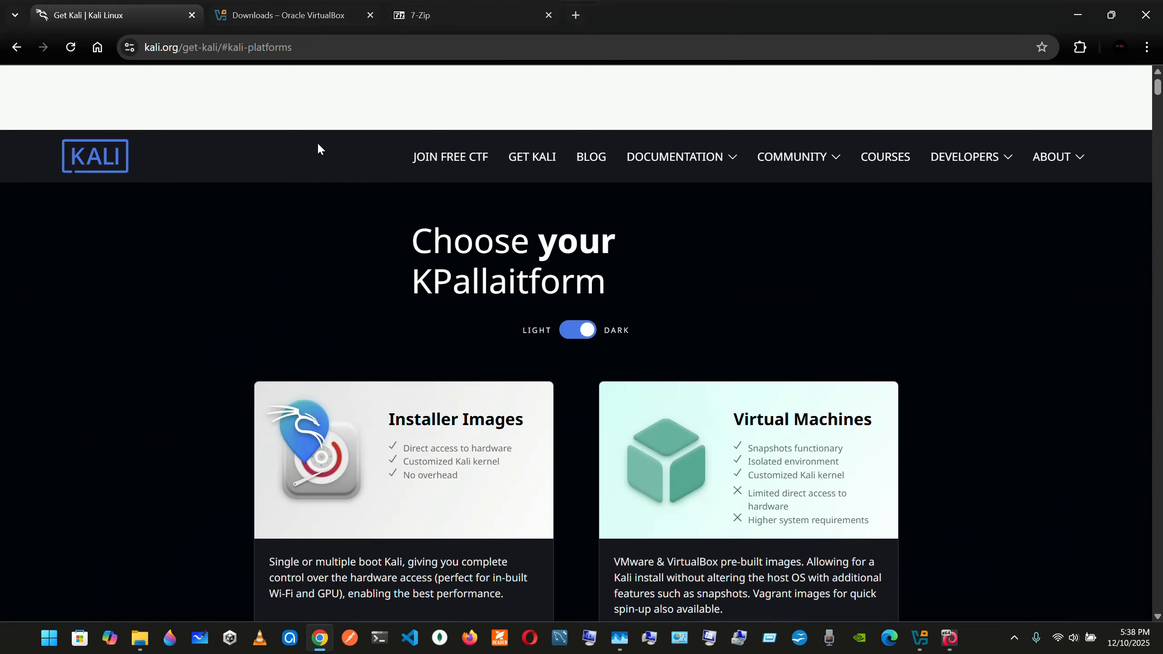
{"action": "left_click", "coordinate": [104, 91]}
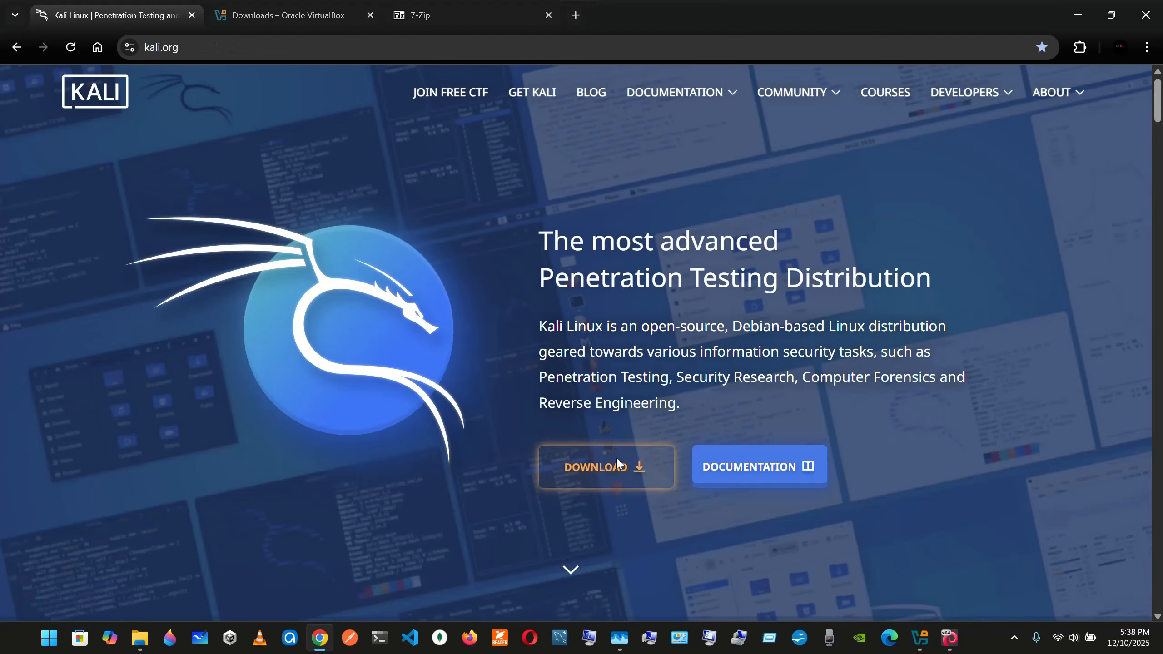
{"action": "left_click", "coordinate": [615, 462]}
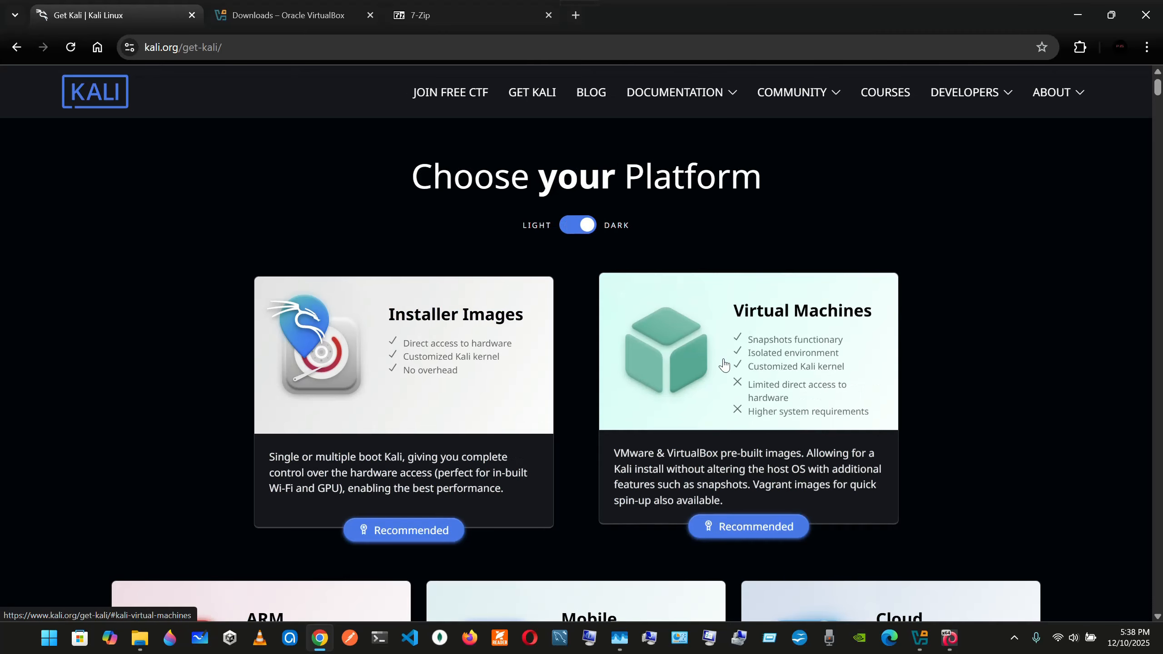
{"action": "left_click", "coordinate": [723, 365]}
{"action": "scroll", "coordinate": [573, 370], "scroll_direction": "down", "scroll_amount": 1}
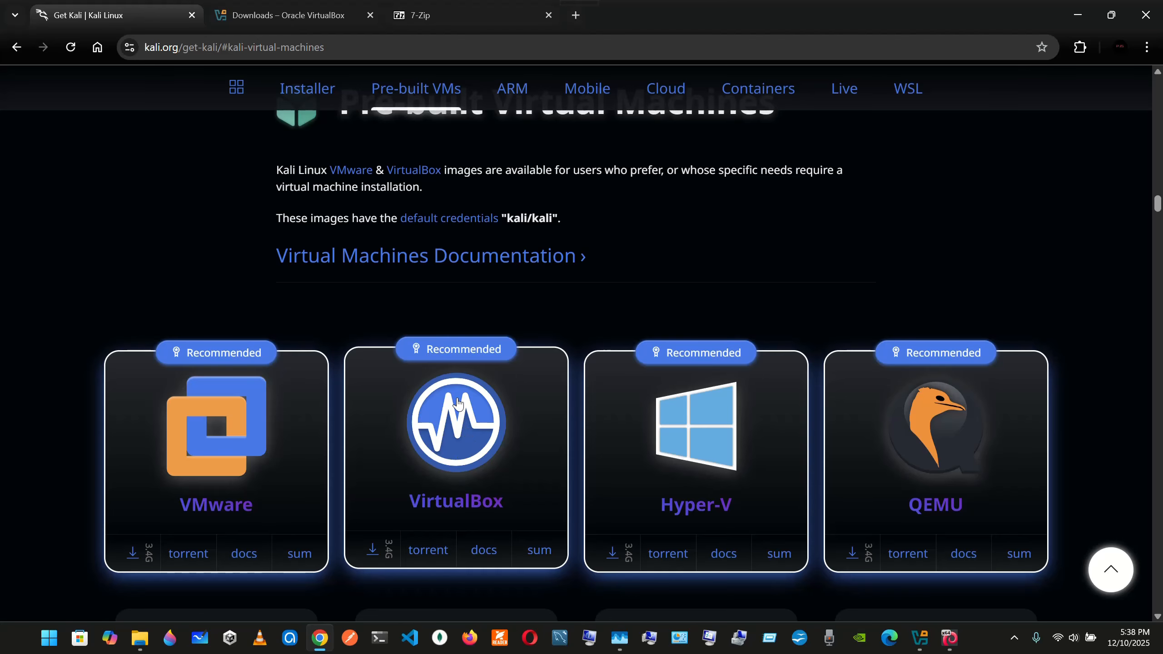
Review VirtualBox's home and download pages, and the 7-Zip download page
{"action": "left_click", "coordinate": [337, 8]}
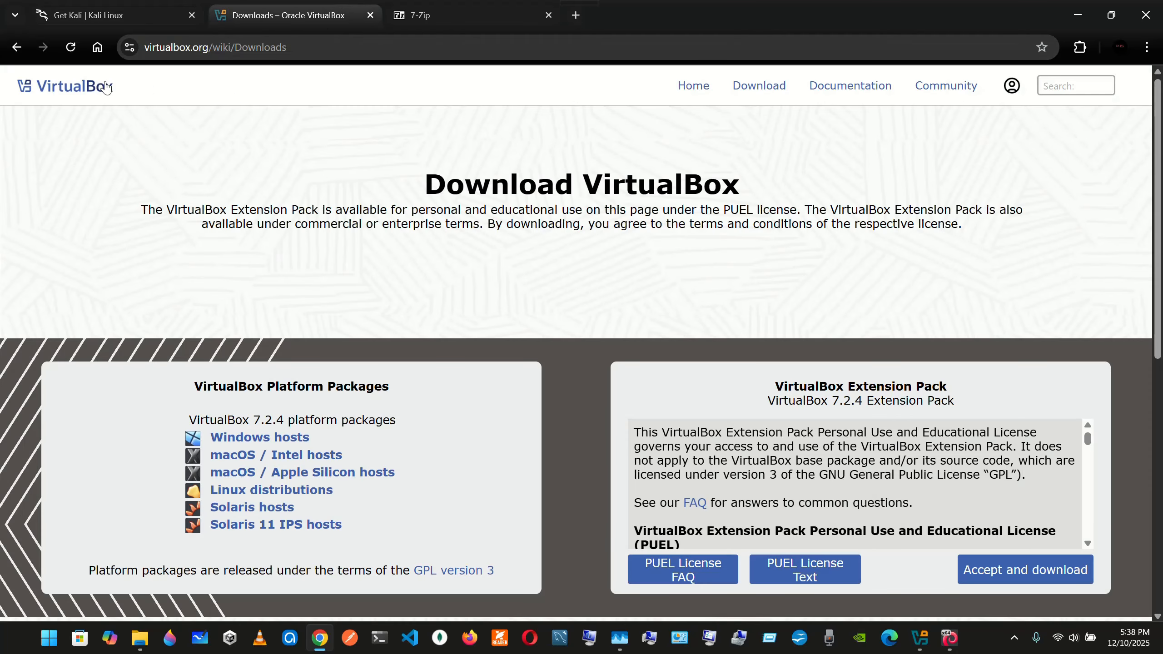
{"action": "left_click", "coordinate": [102, 87]}
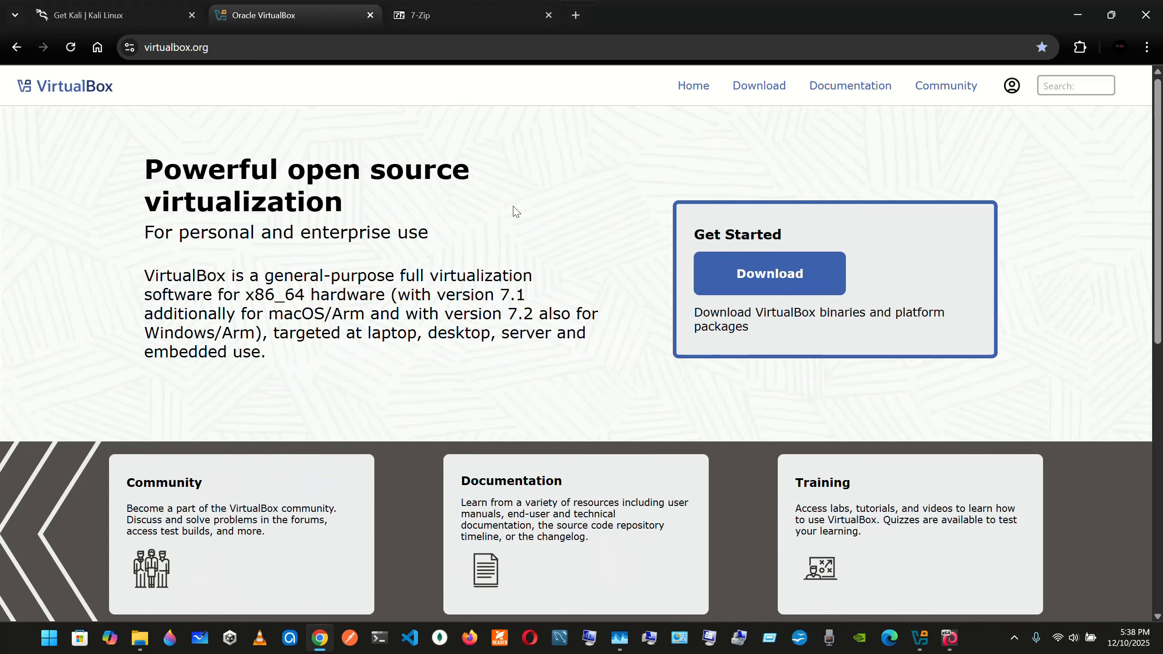
{"action": "left_click", "coordinate": [797, 268]}
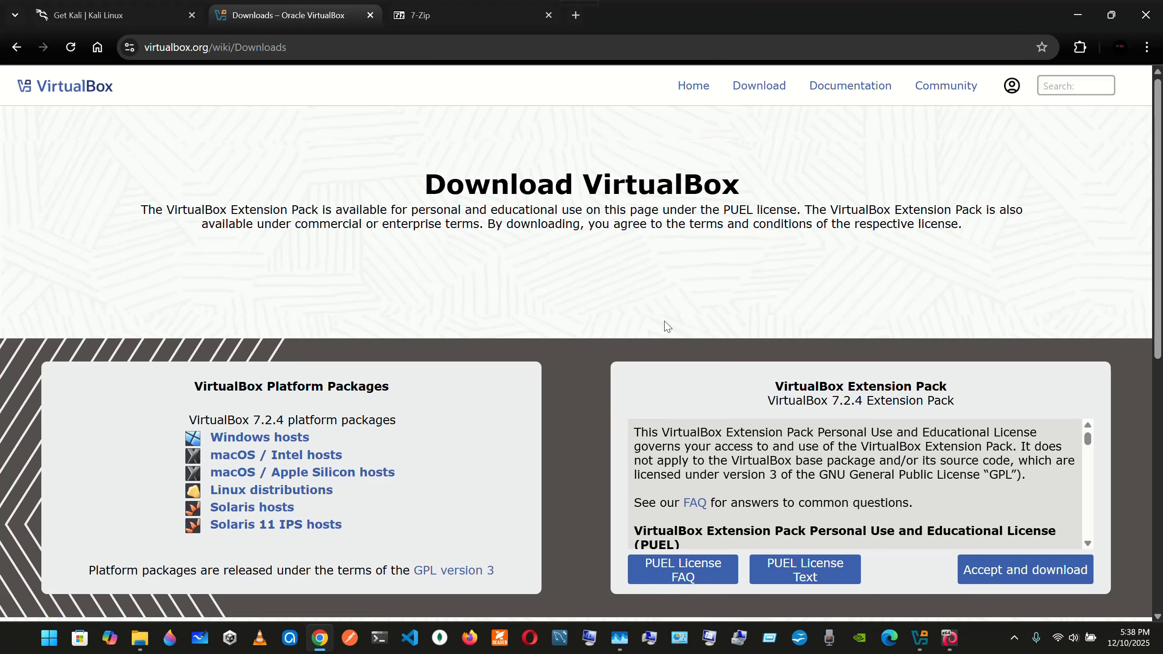
{"action": "left_click", "coordinate": [435, 11]}
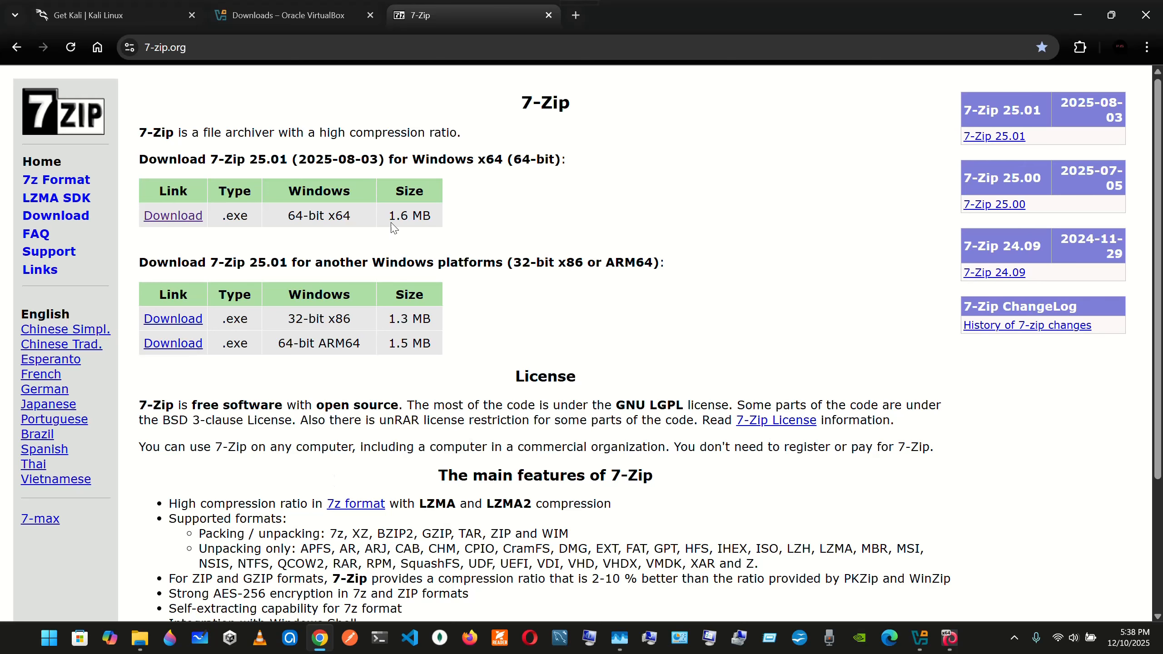
Switch to File Explorer and inspect the installers and the kali folder in Downloads
{"action": "left_click", "coordinate": [140, 638]}
{"action": "left_click", "coordinate": [51, 164]}
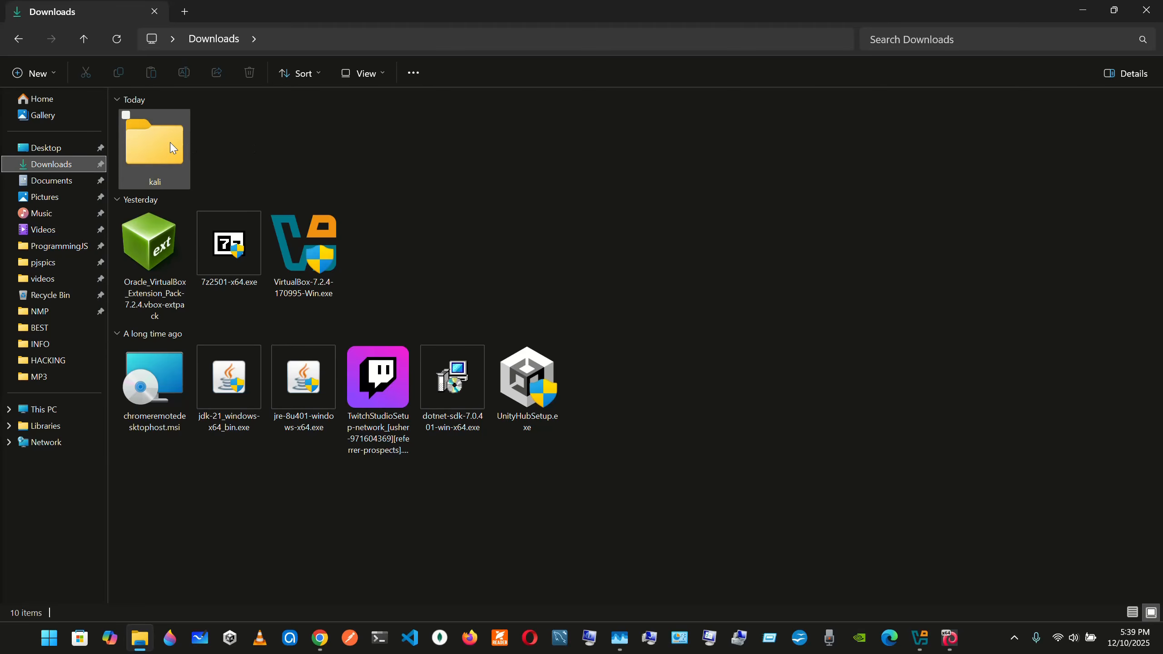
{"action": "left_click", "coordinate": [156, 150]}
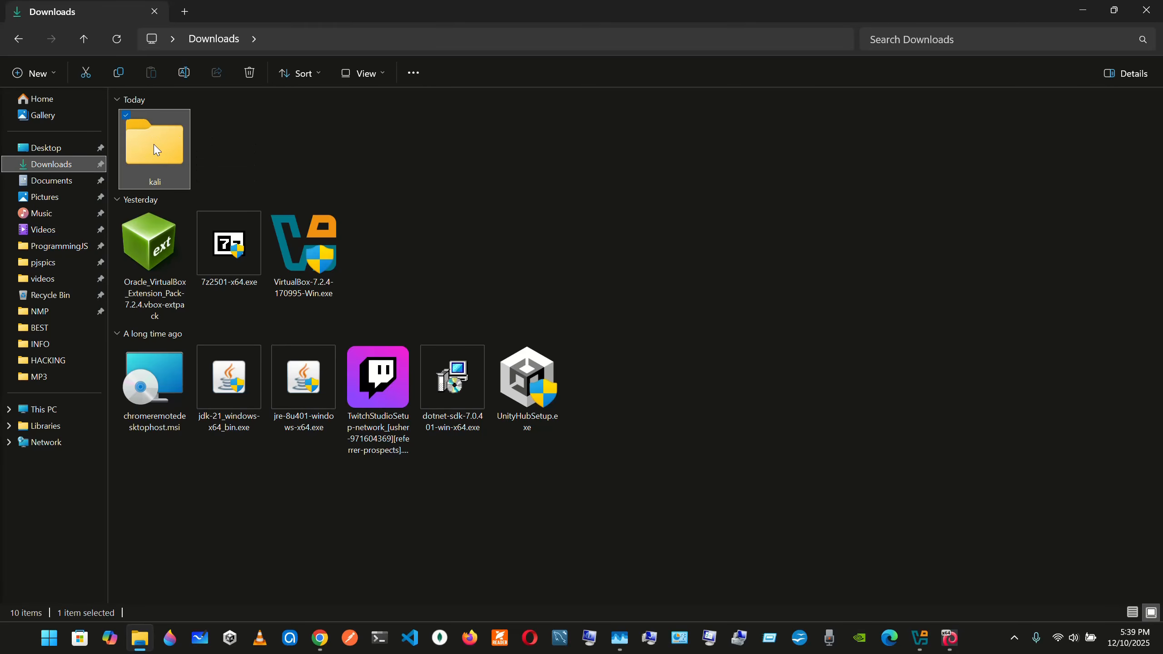
{"action": "right_click", "coordinate": [156, 150]}
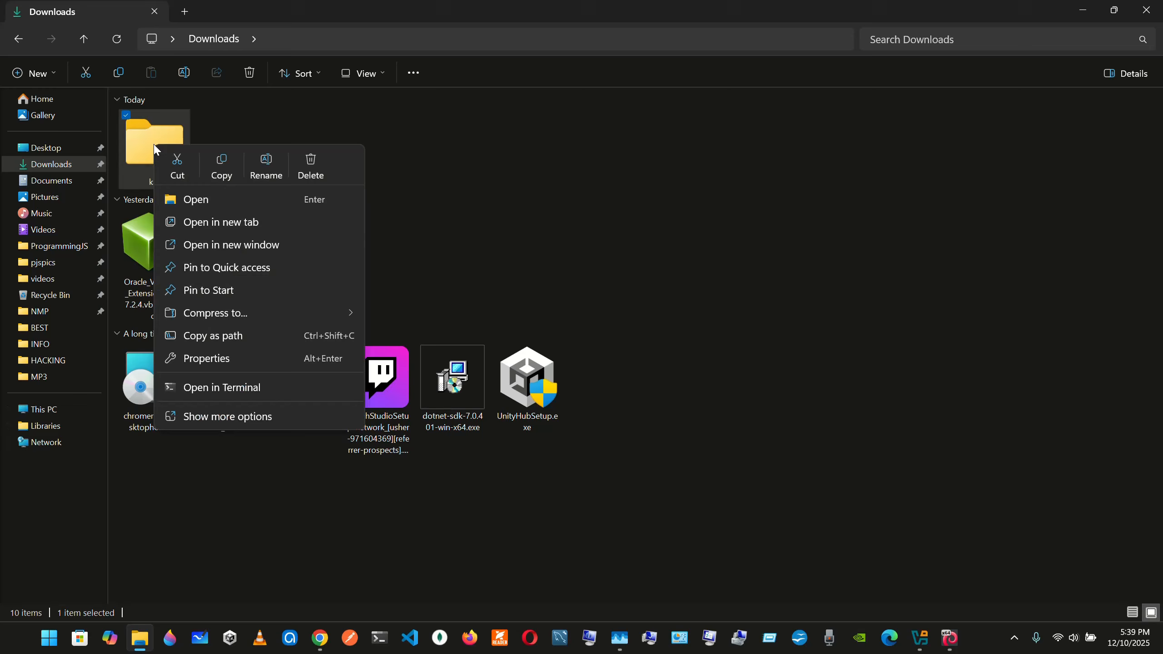
{"action": "left_click", "coordinate": [224, 142]}
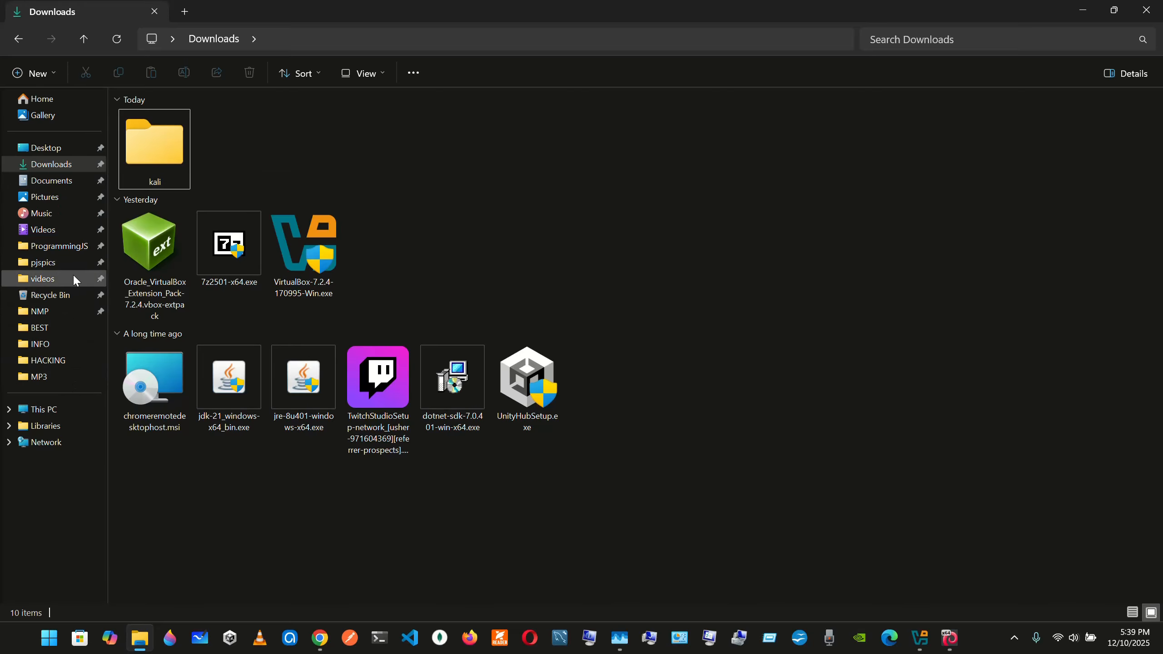
Browse to the kali-linux-2025.3-virtualbox-amd64 folder on the C: drive to view its virtual machine files
{"action": "left_click", "coordinate": [64, 406]}
{"action": "left_click", "coordinate": [208, 144]}
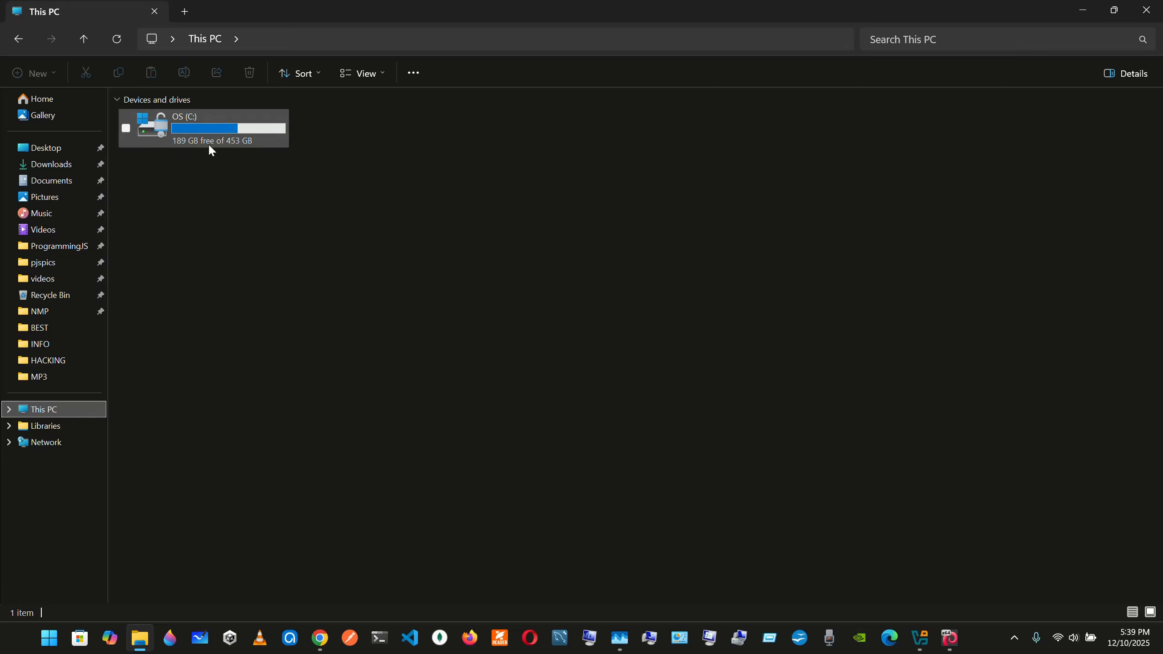
{"action": "double_click", "coordinate": [210, 146]}
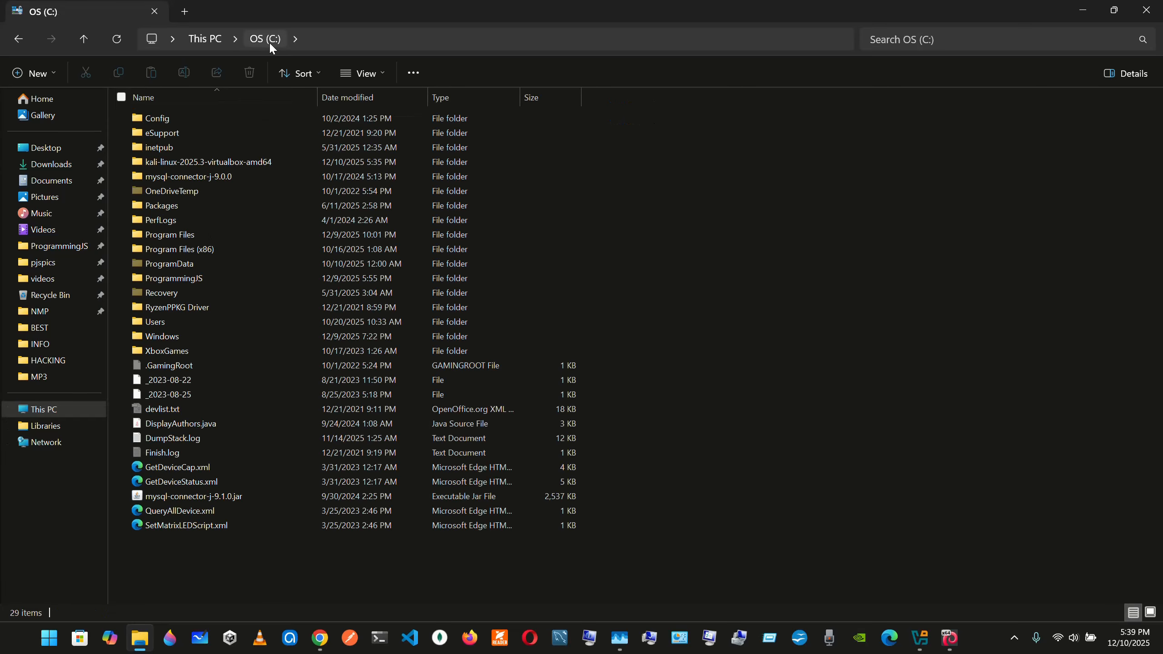
{"action": "double_click", "coordinate": [253, 163]}
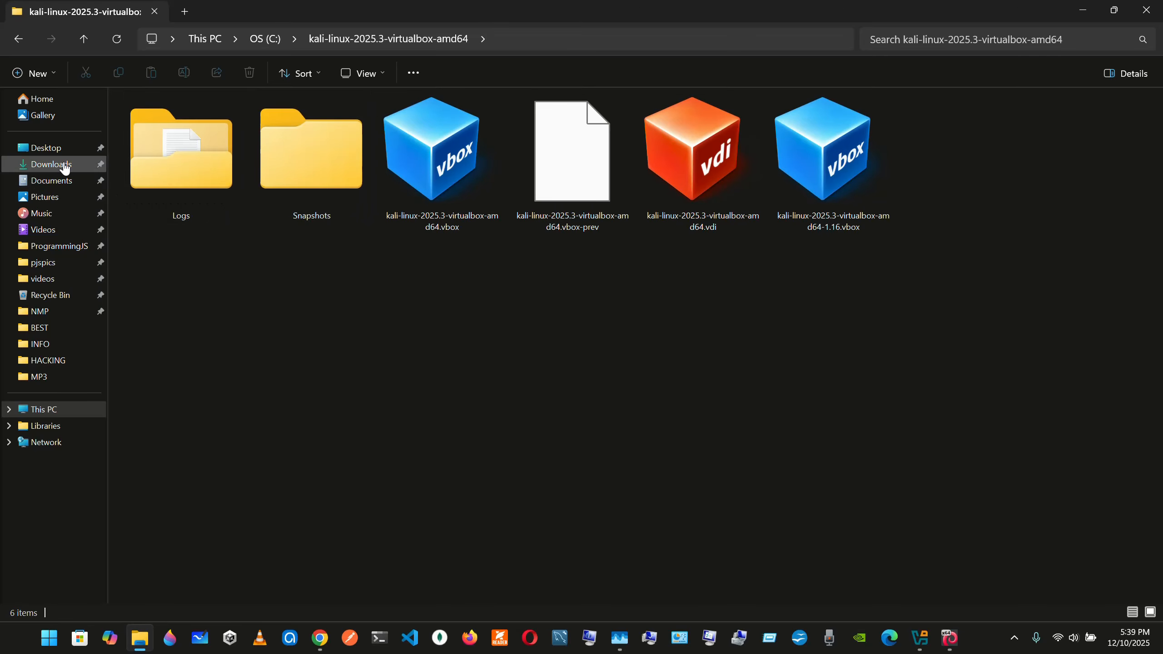
Minimize File Explorer and Chrome, shrink the running Kali window, and bring the maximized VirtualBox Manager to the front
{"action": "left_click", "coordinate": [1073, 9]}
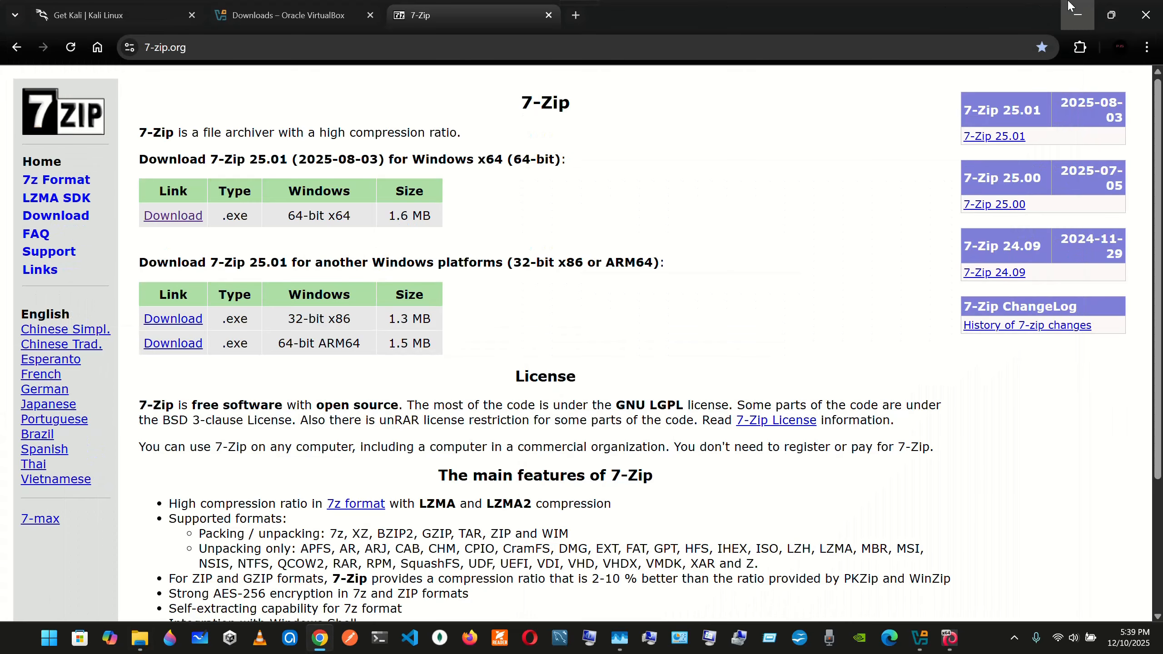
{"action": "left_click", "coordinate": [1077, 14]}
{"action": "double_click", "coordinate": [669, 5]}
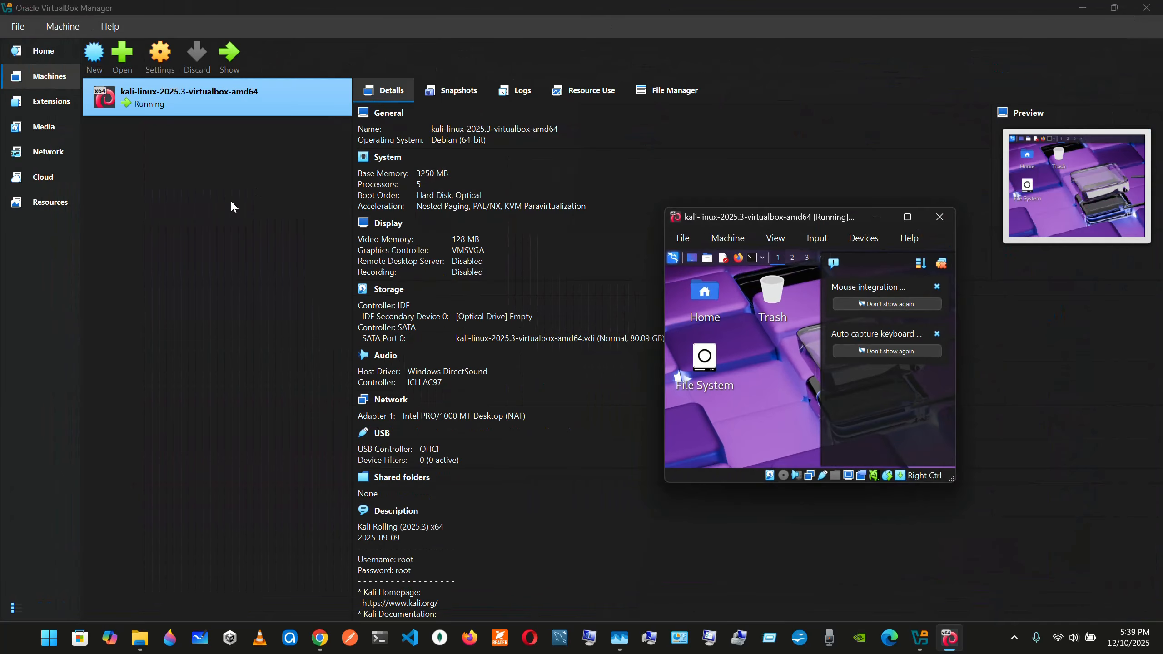
{"action": "double_click", "coordinate": [481, 4]}
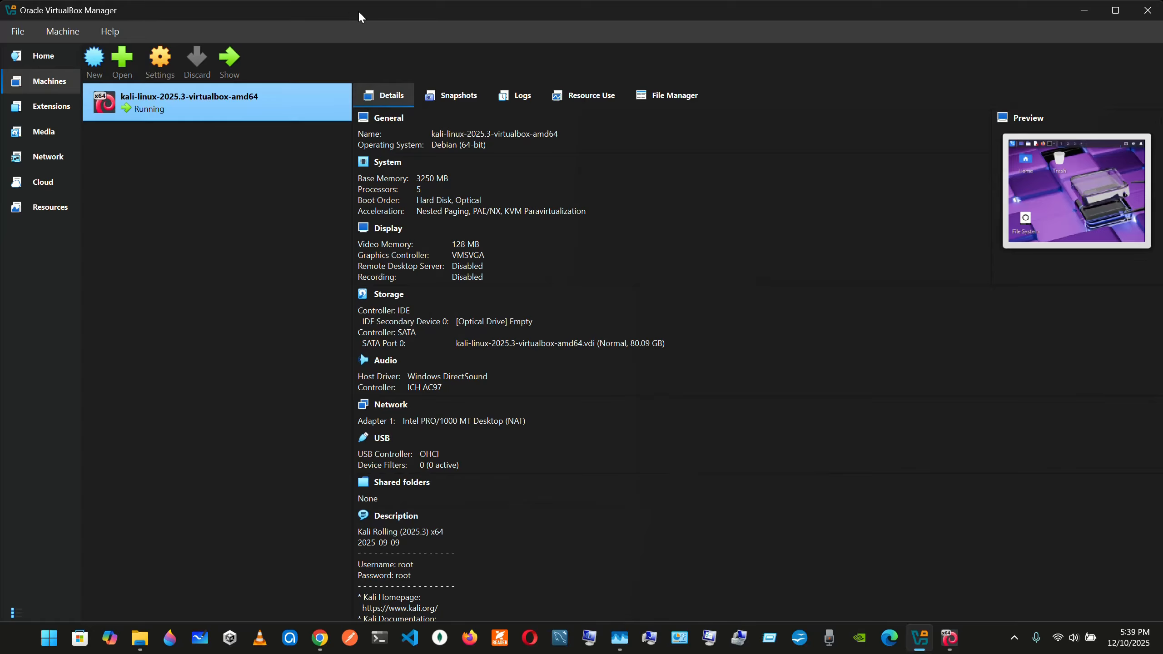
{"action": "double_click", "coordinate": [358, 10]}
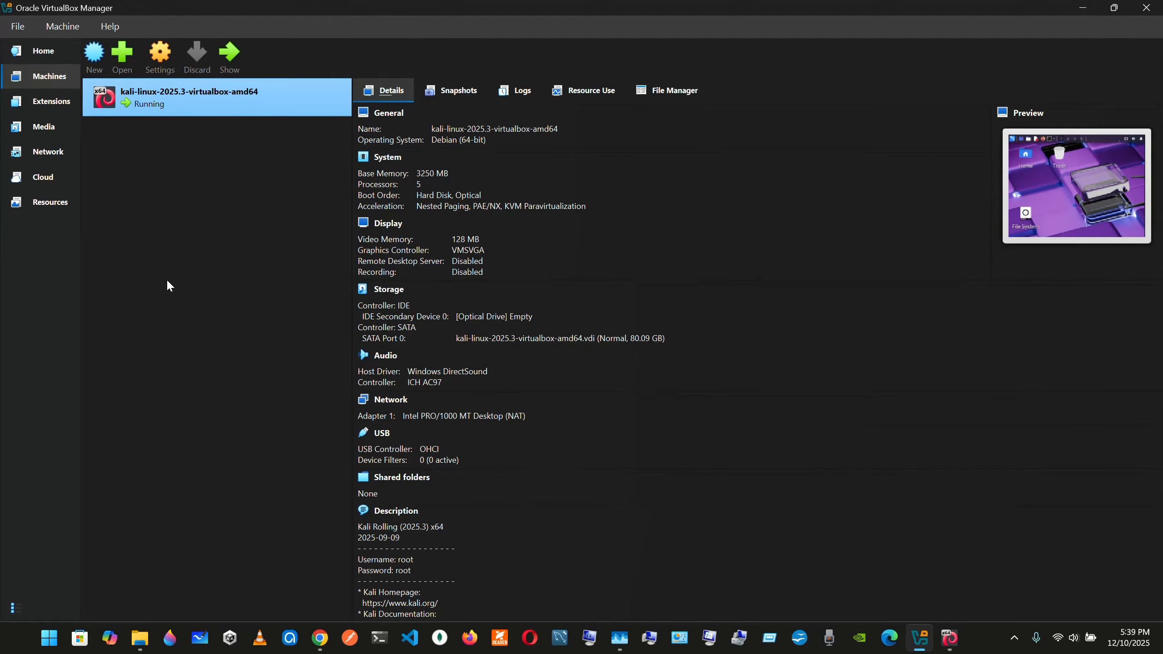
Open the machine file kali-linux-2025.3-virtualbox-amd64.vbox from the kali-linux-2025.3-virtualbox-amd64 folder on C:
{"action": "left_click", "coordinate": [122, 59]}
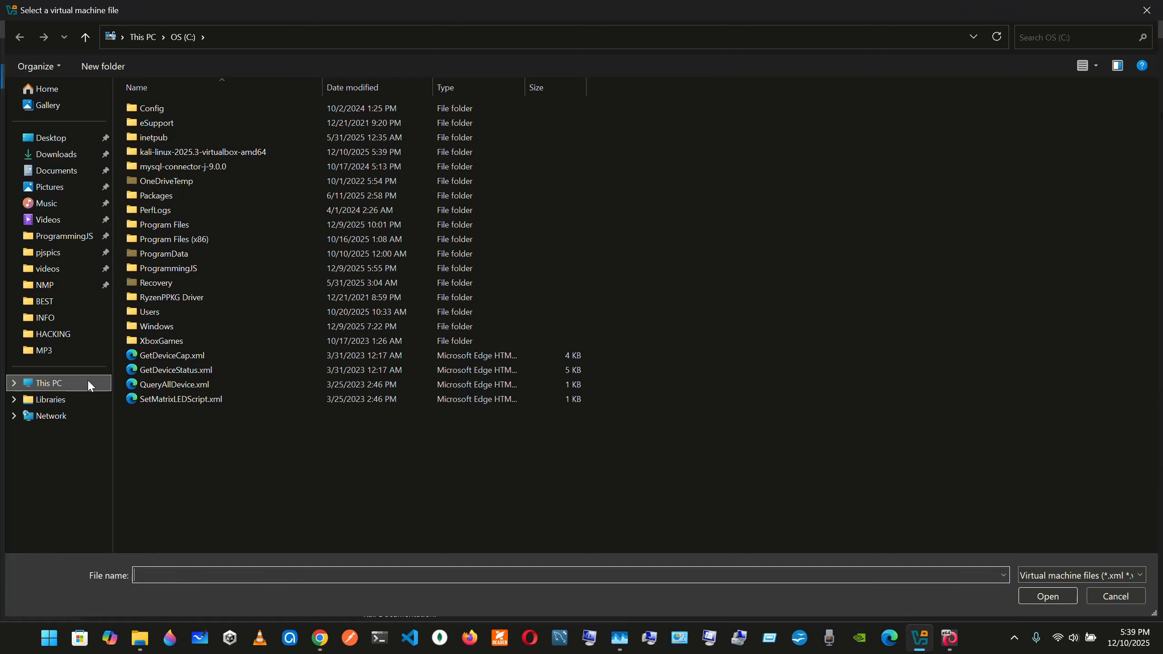
{"action": "left_click", "coordinate": [193, 151]}
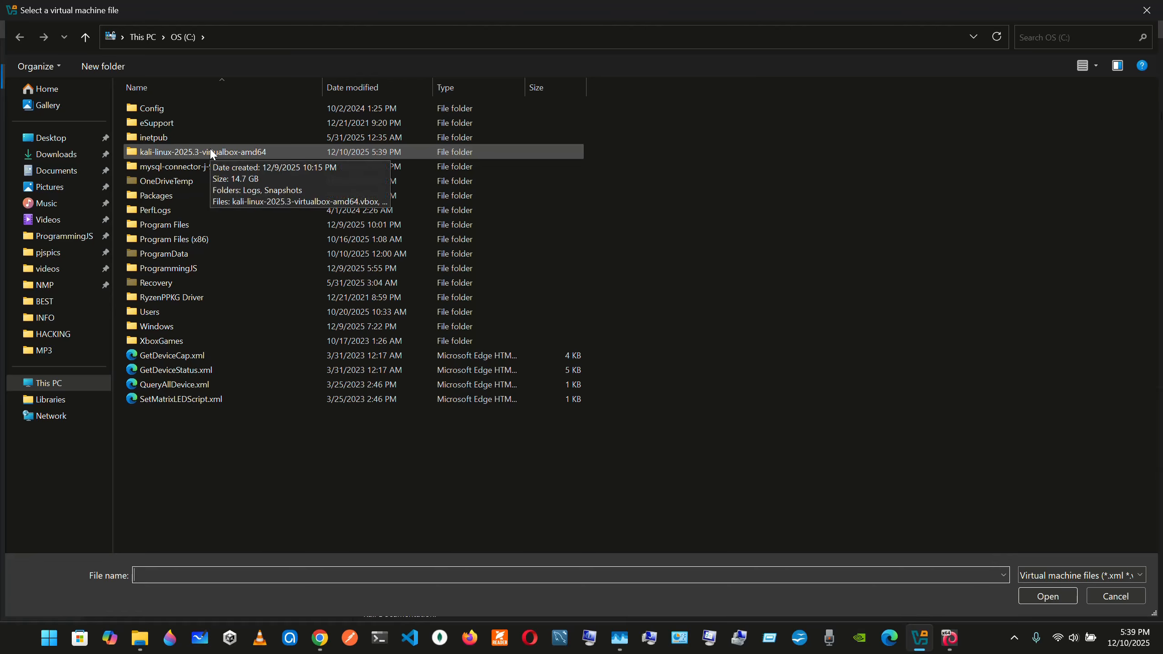
{"action": "double_click", "coordinate": [212, 154]}
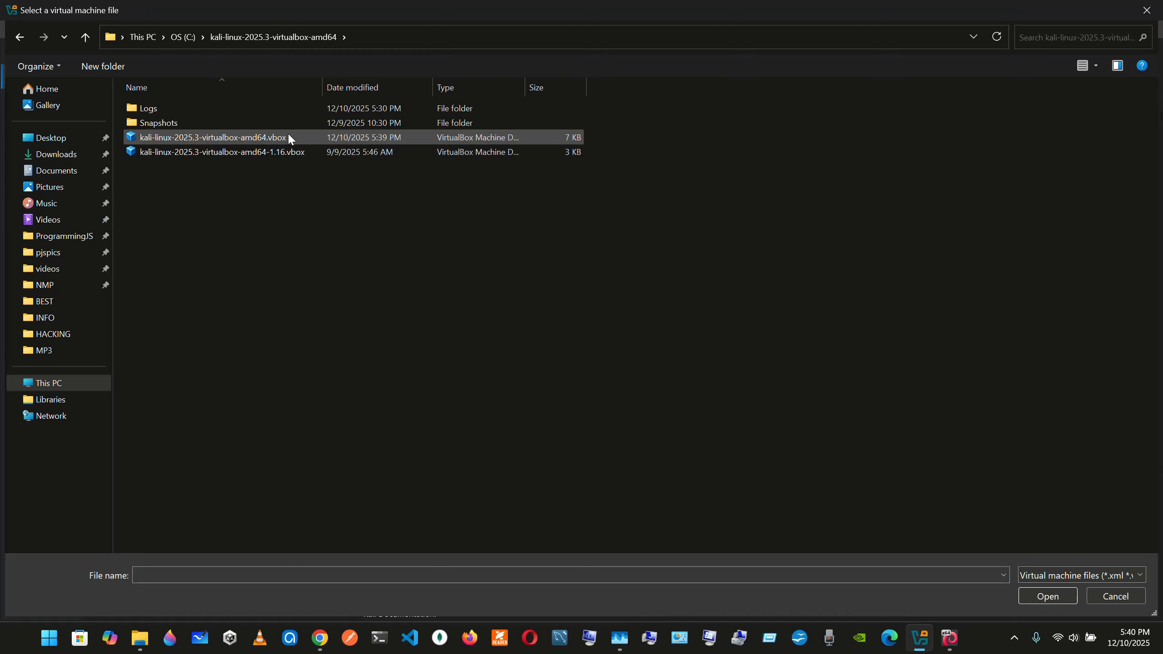
{"action": "left_click", "coordinate": [305, 138]}
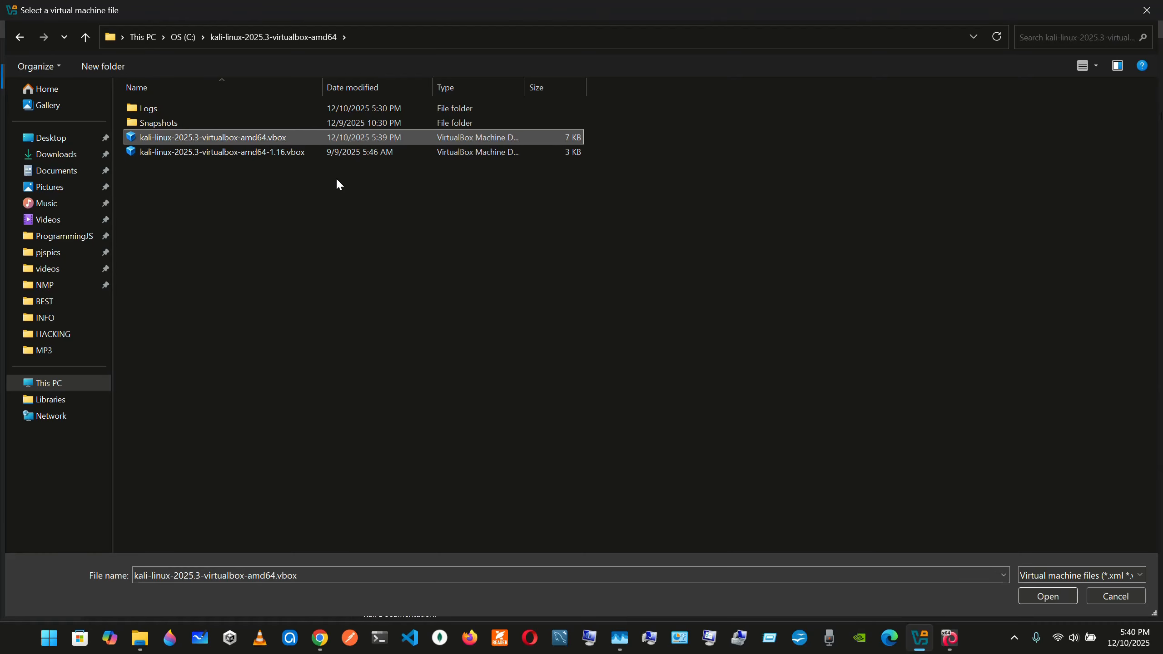
{"action": "key", "text": "Return"}
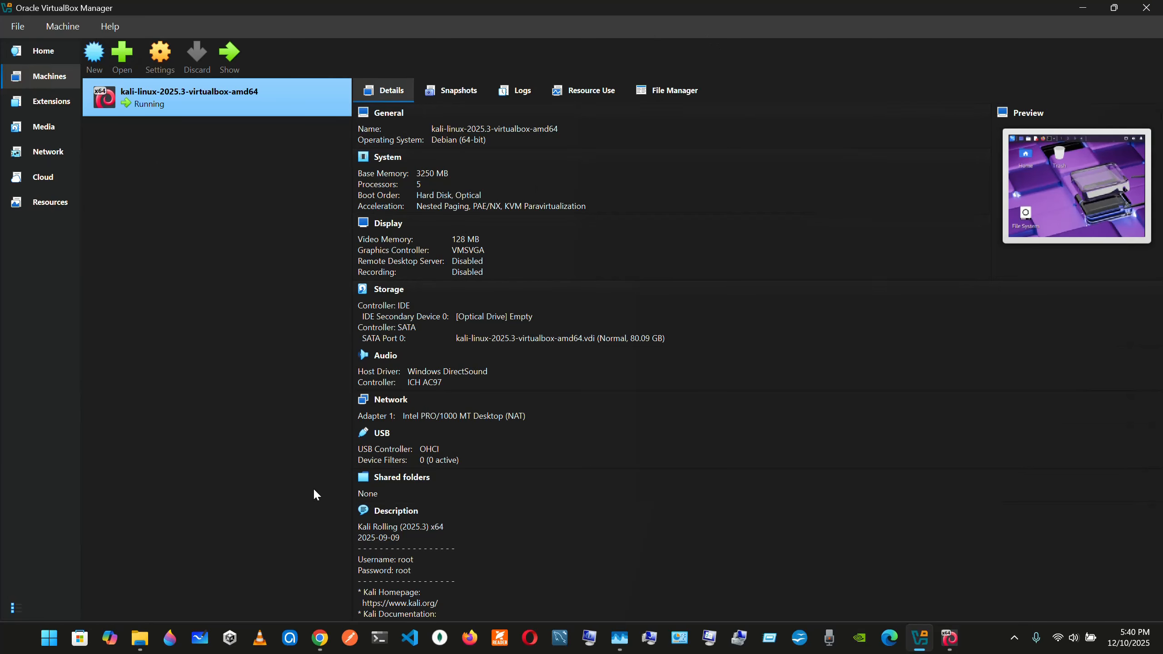
Return to the running Kali machine's window and maximize it
{"action": "left_click", "coordinate": [951, 646]}
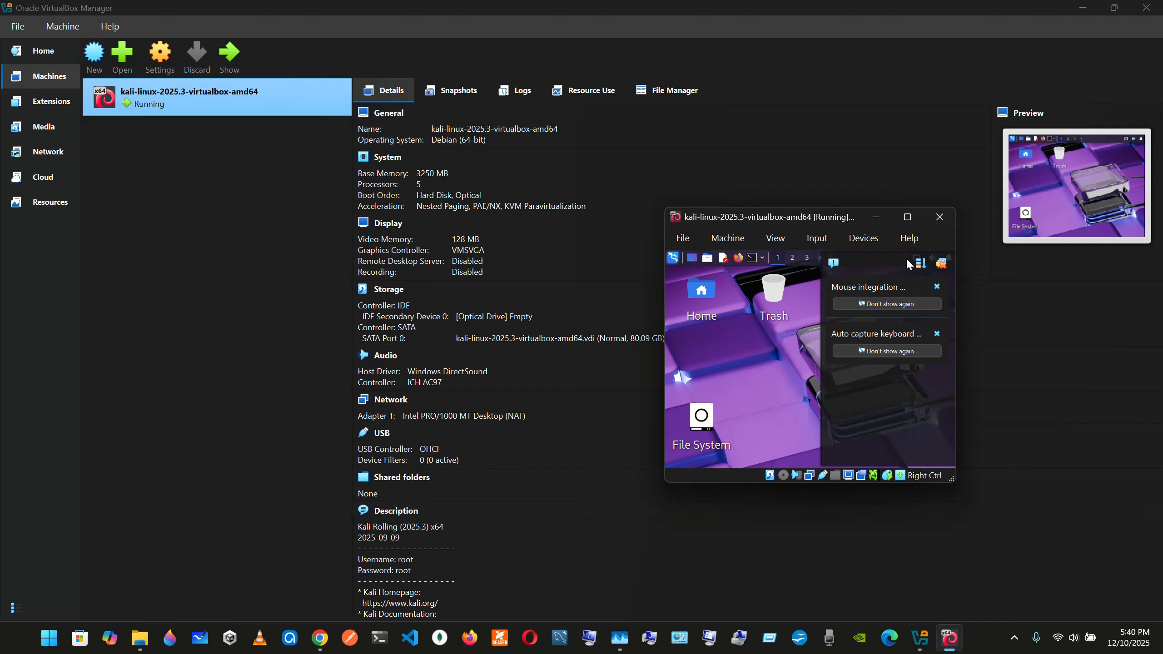
{"action": "left_click", "coordinate": [908, 217]}
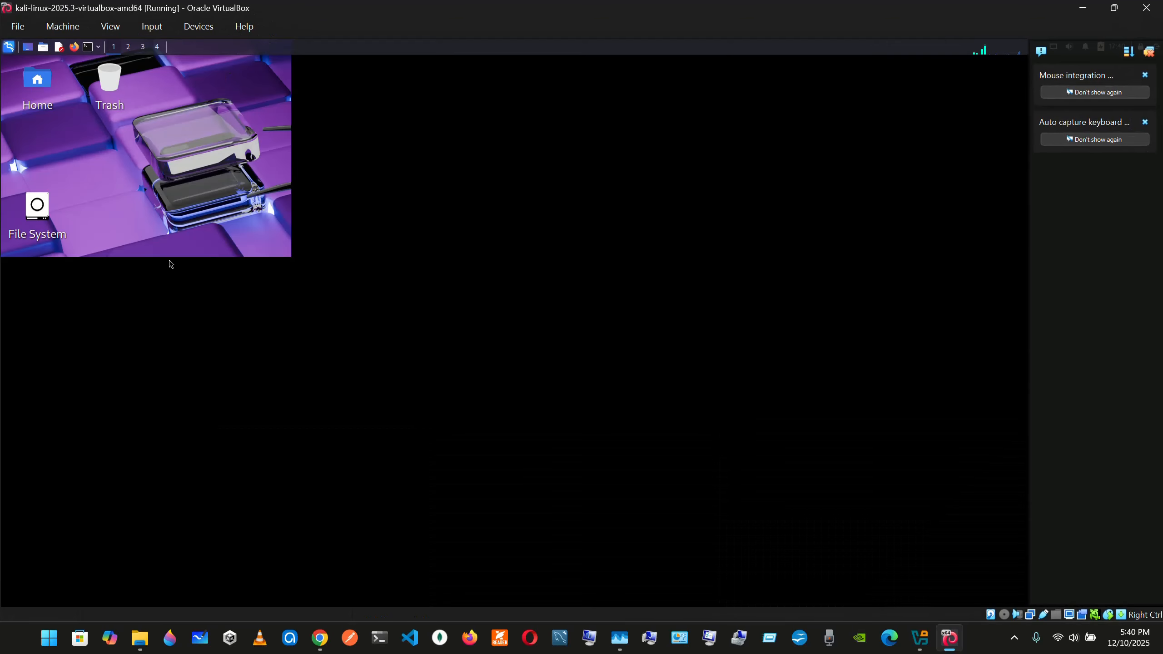